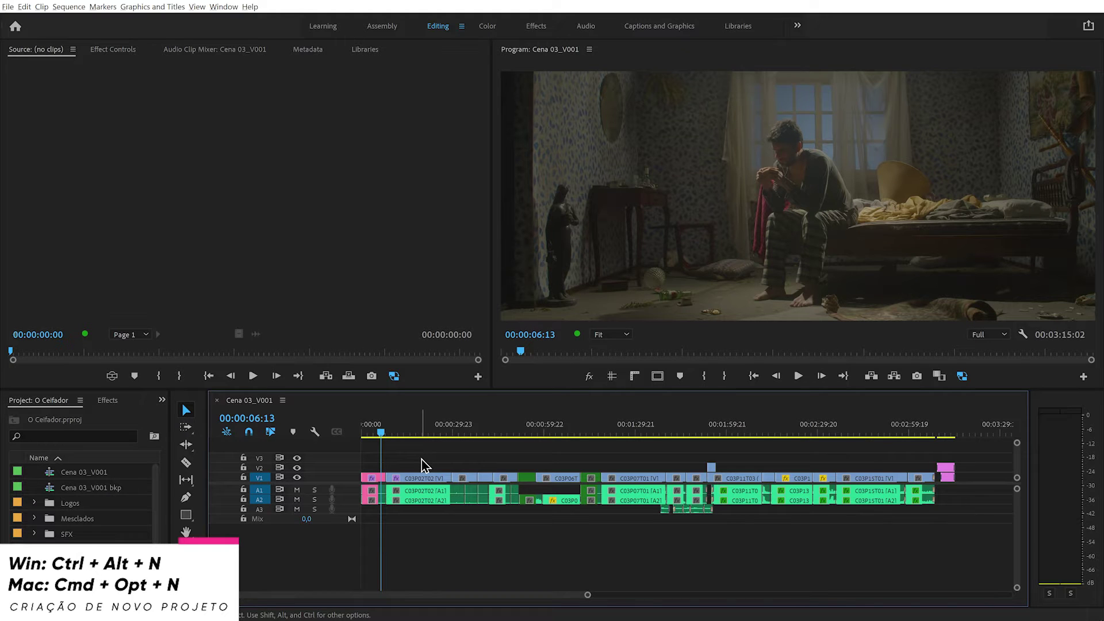
- Cancel the new project and new sequence prompts, then save the O Ceifador project
key("ctrl+alt+n")
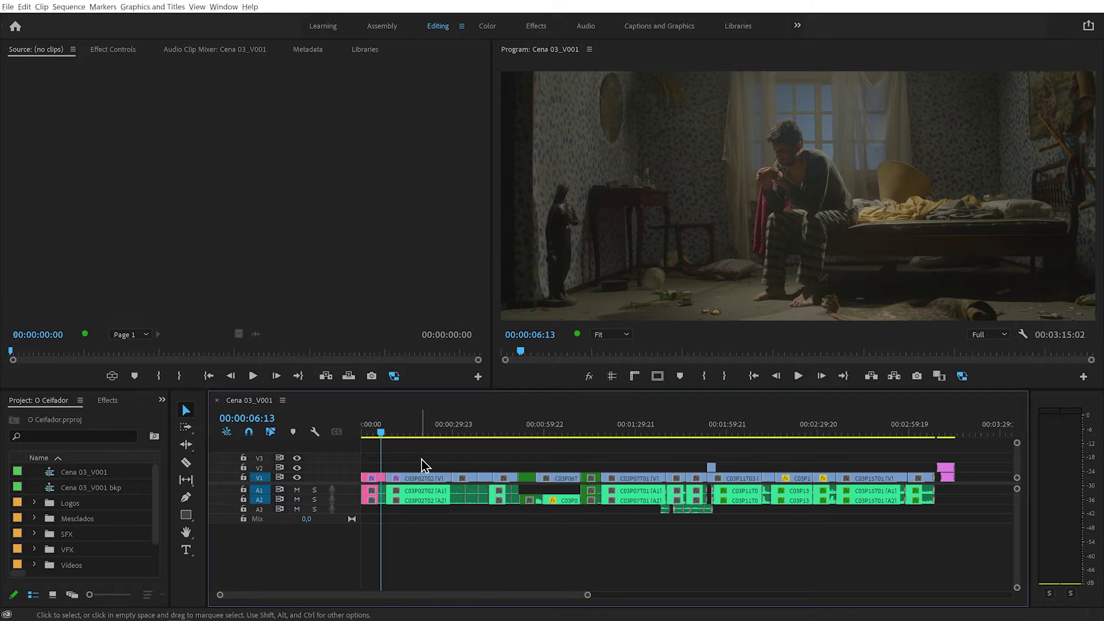
key("ctrl+n")
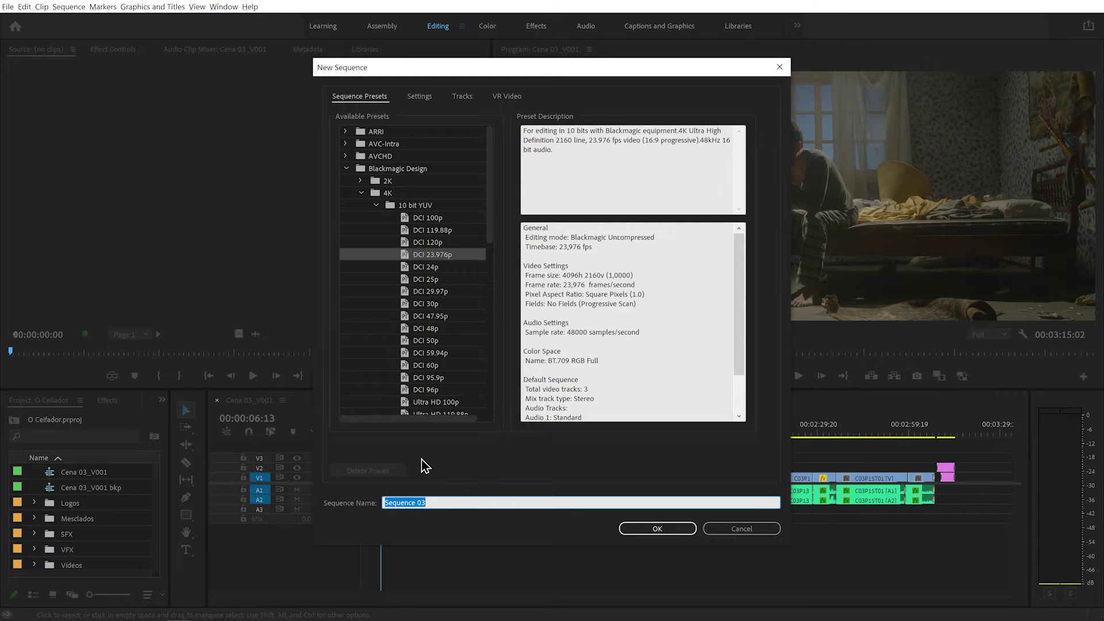
key("Escape")
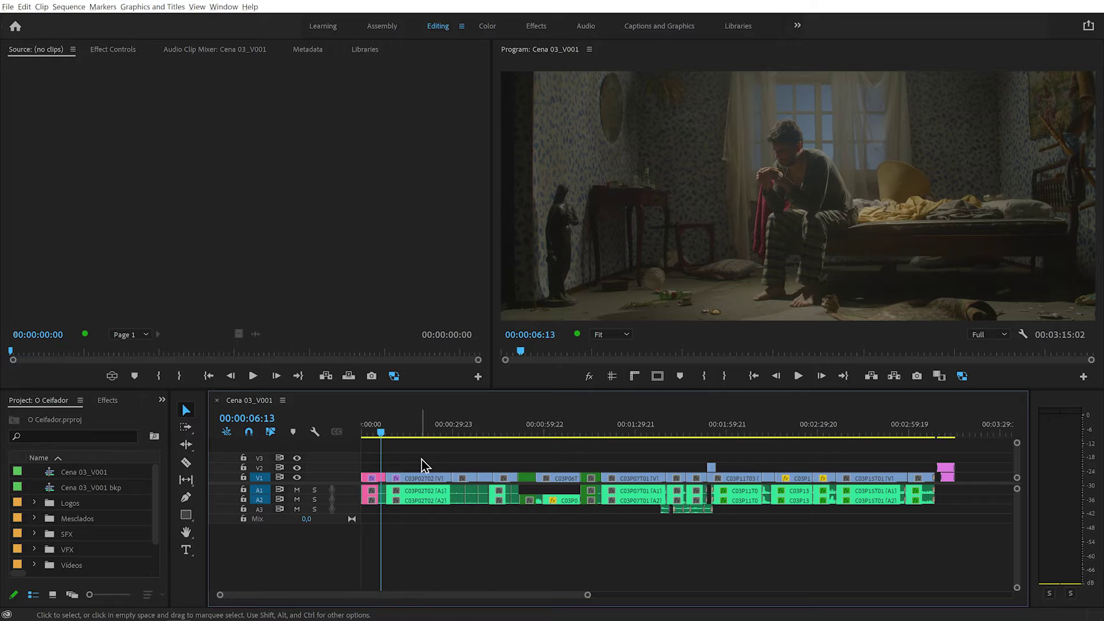
key("ctrl+s")
- Open and cancel Export Settings, then move clip C03P02T02 about 23 seconds later
key("ctrl+m")
mouse_move(886, 534)
left_mouse_down()
mouse_move(944, 386)
mouse_move(937, 377)
left_mouse_up()
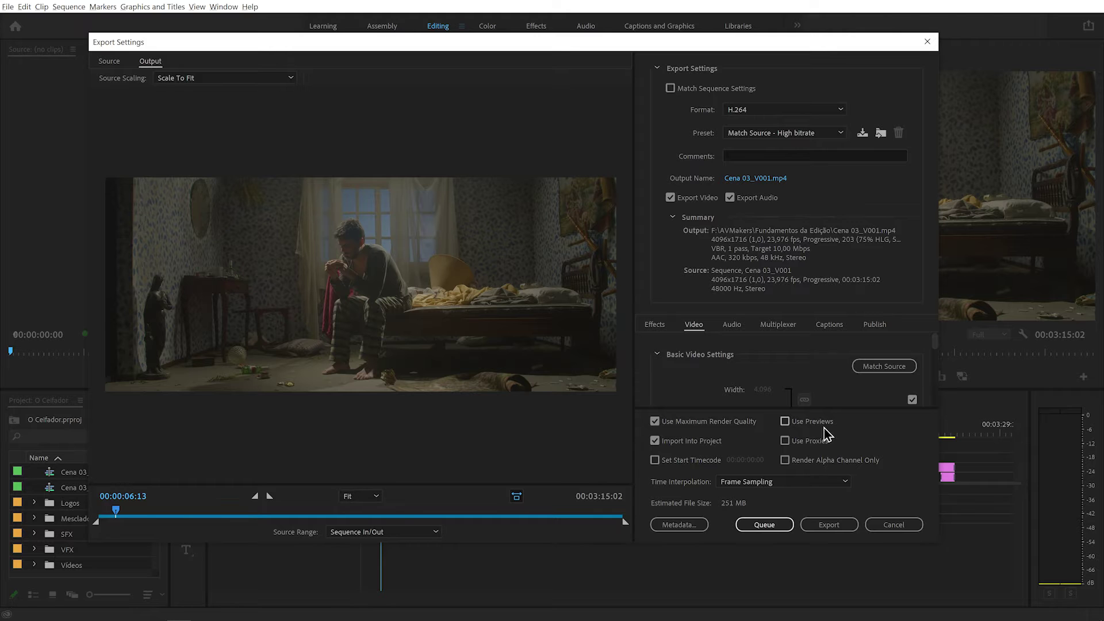
left_click(893, 524)
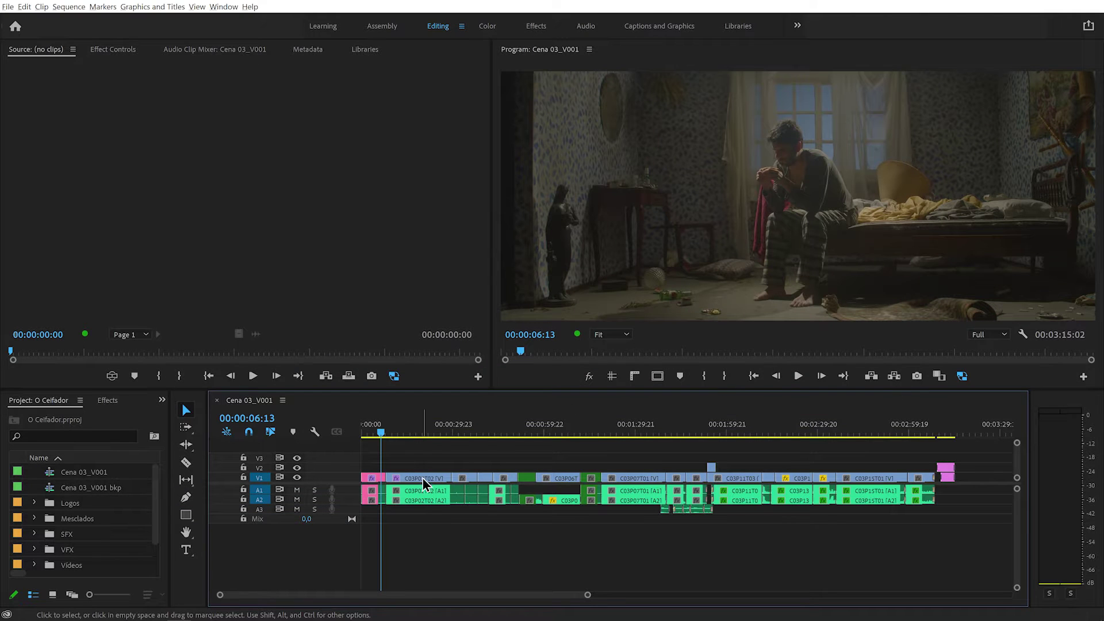
left_click_drag(409, 476, 488, 482)
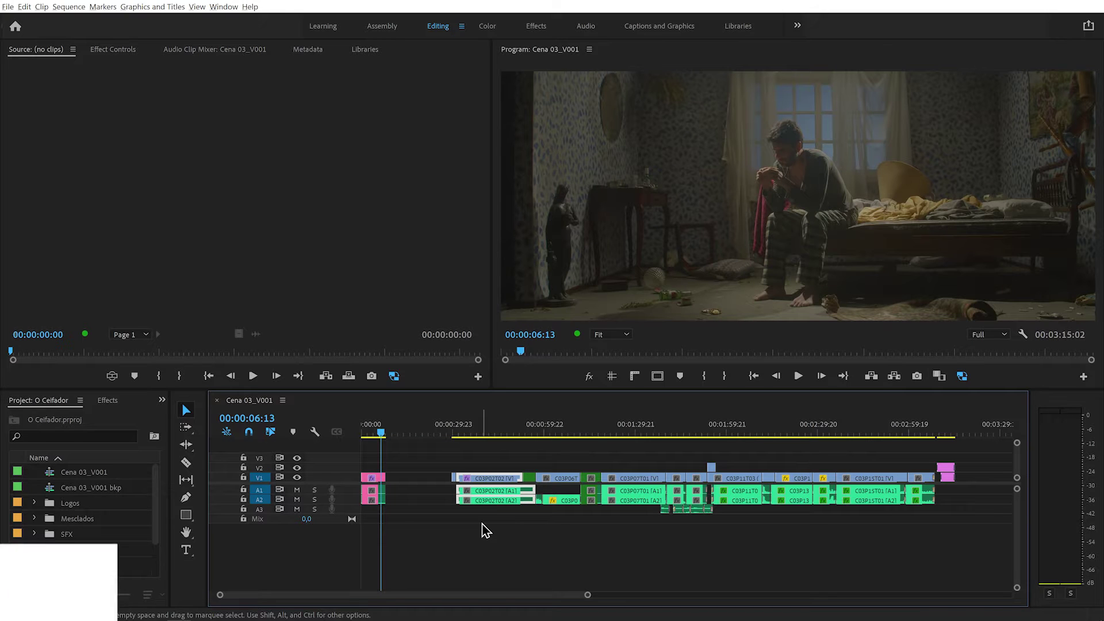
- Undo the C03P02T02 move so it follows the opening clip, toggling full-screen interface off and on
key("ctrl+z")
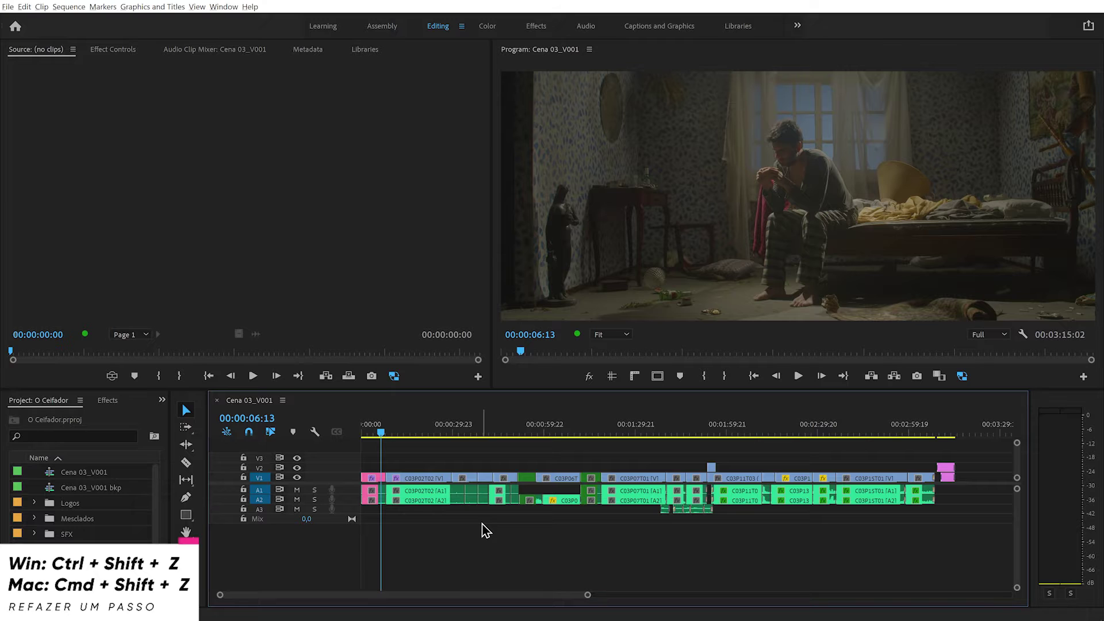
key("ctrl+shift+z")
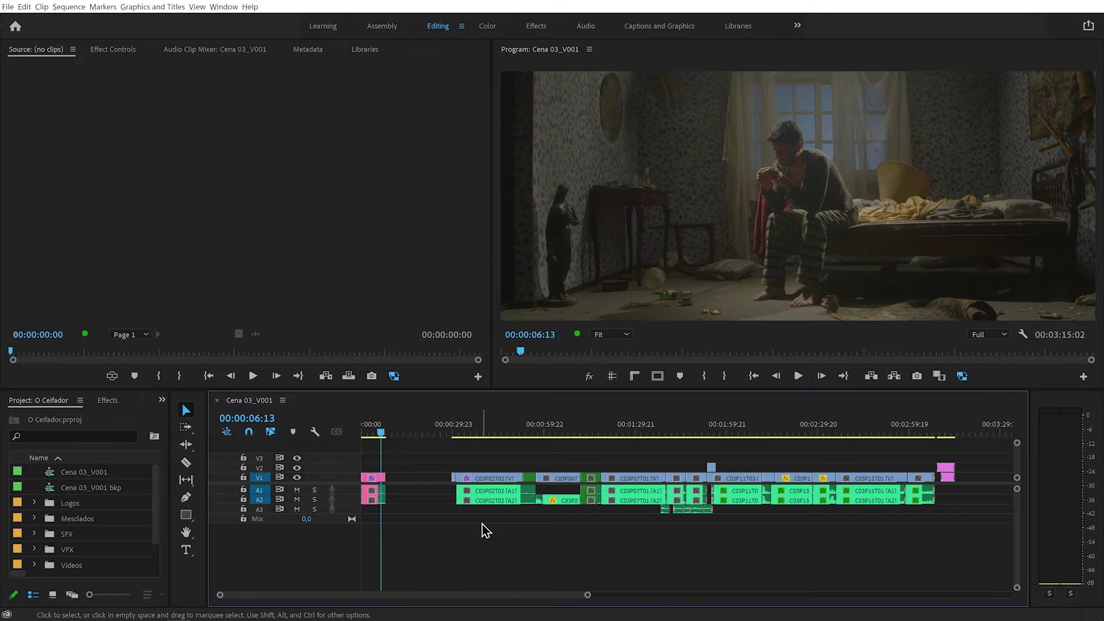
key("ctrl+z")
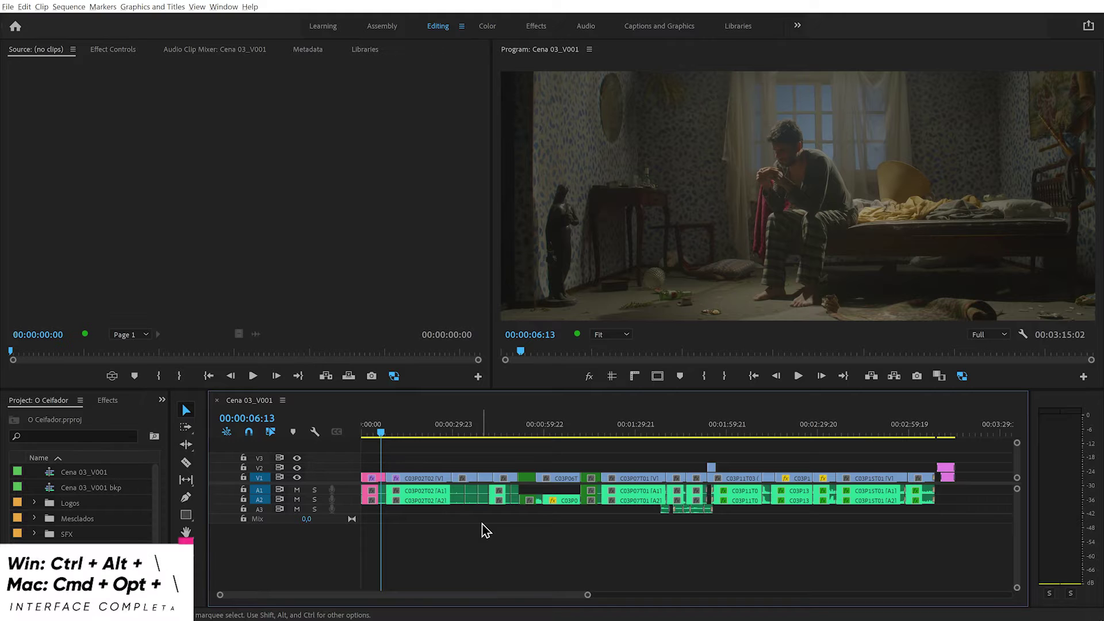
key("ctrl+alt+backslash")
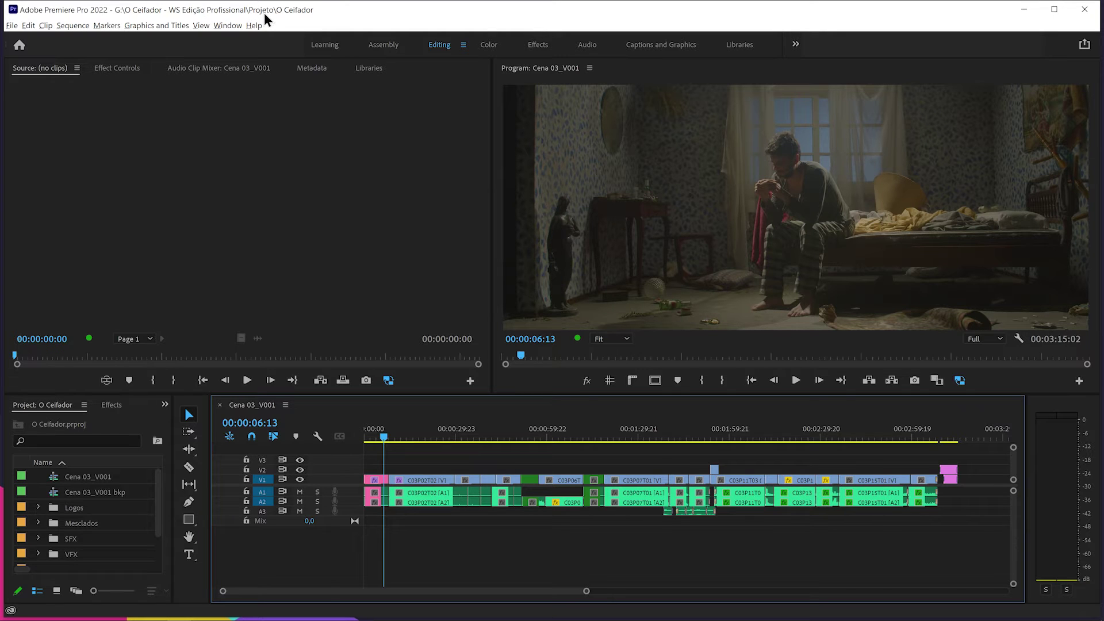
key("ctrl+alt+backslash")
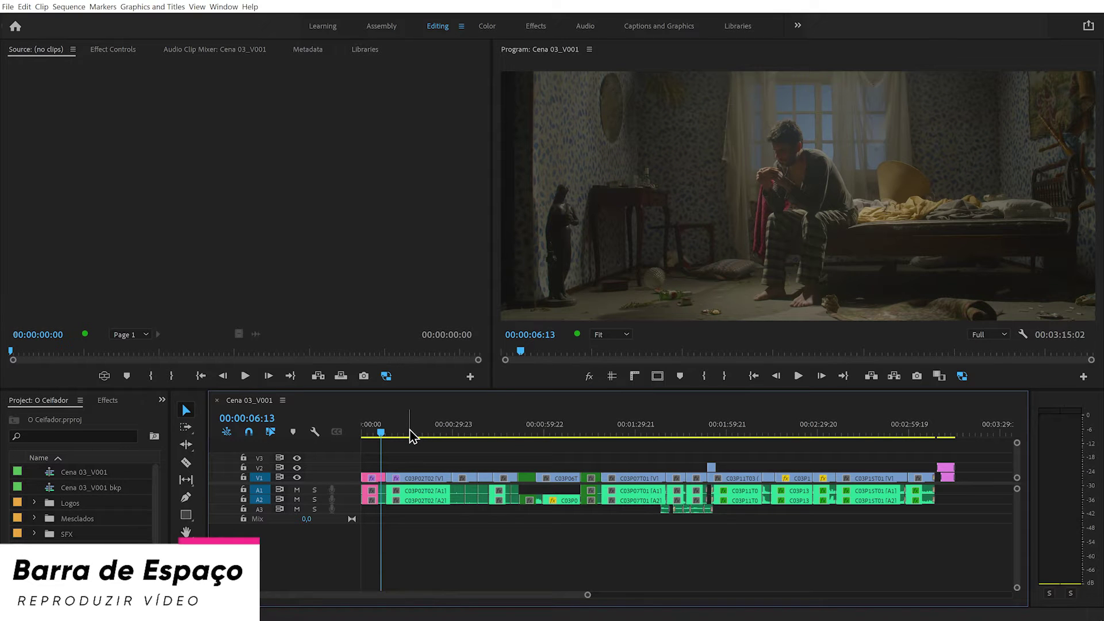
- Play the sequence forward, pause, resume at higher speed, then stop
key("space")
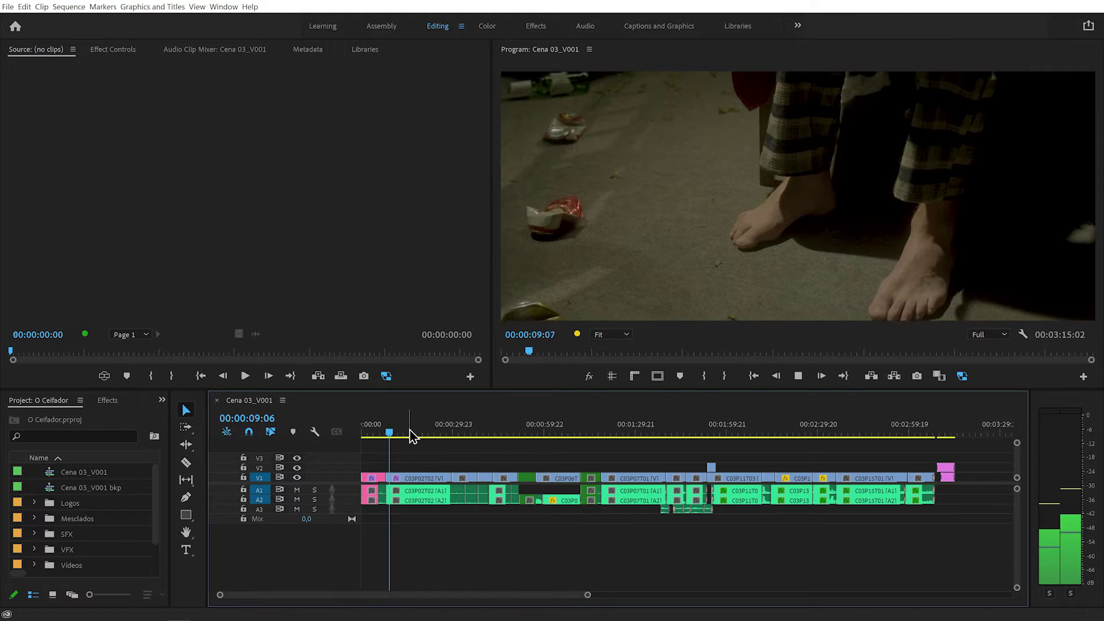
key("space")
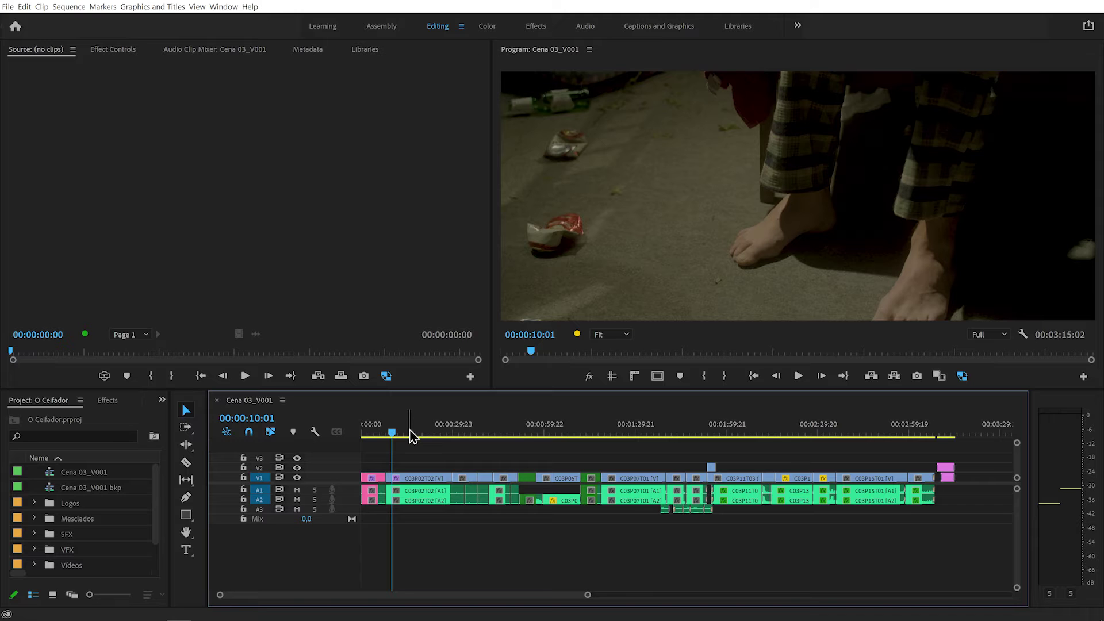
key("l")
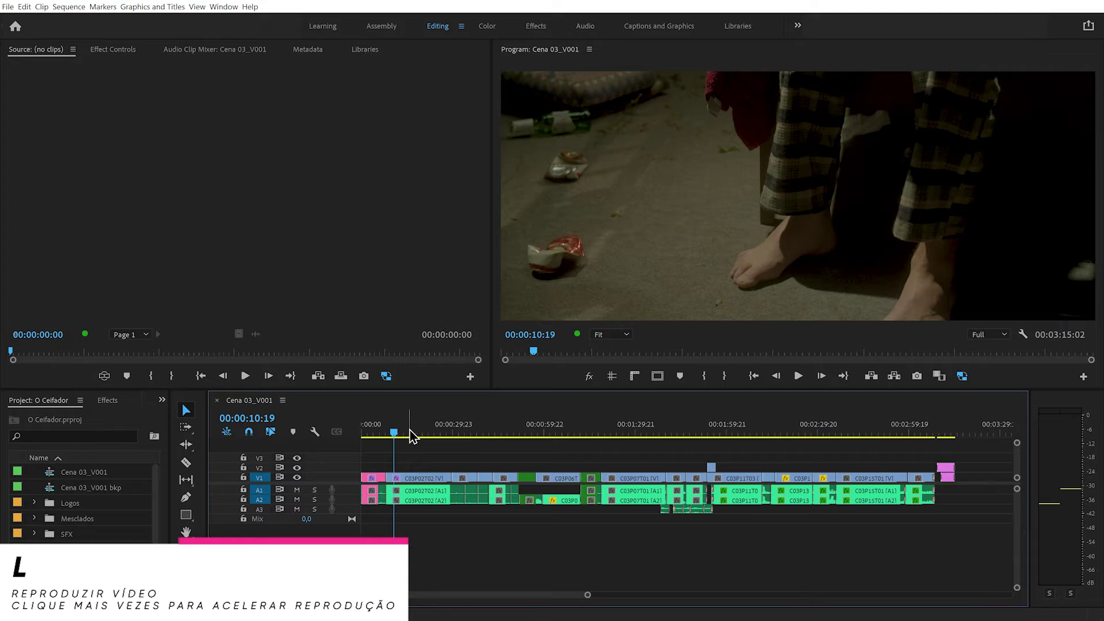
key("l")
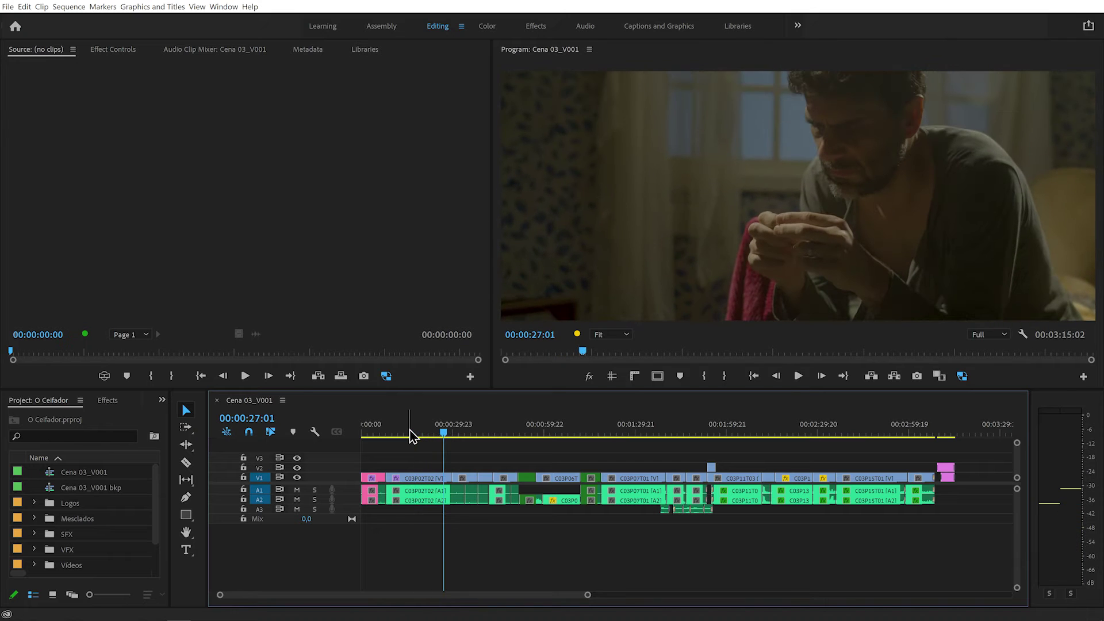
key("k")
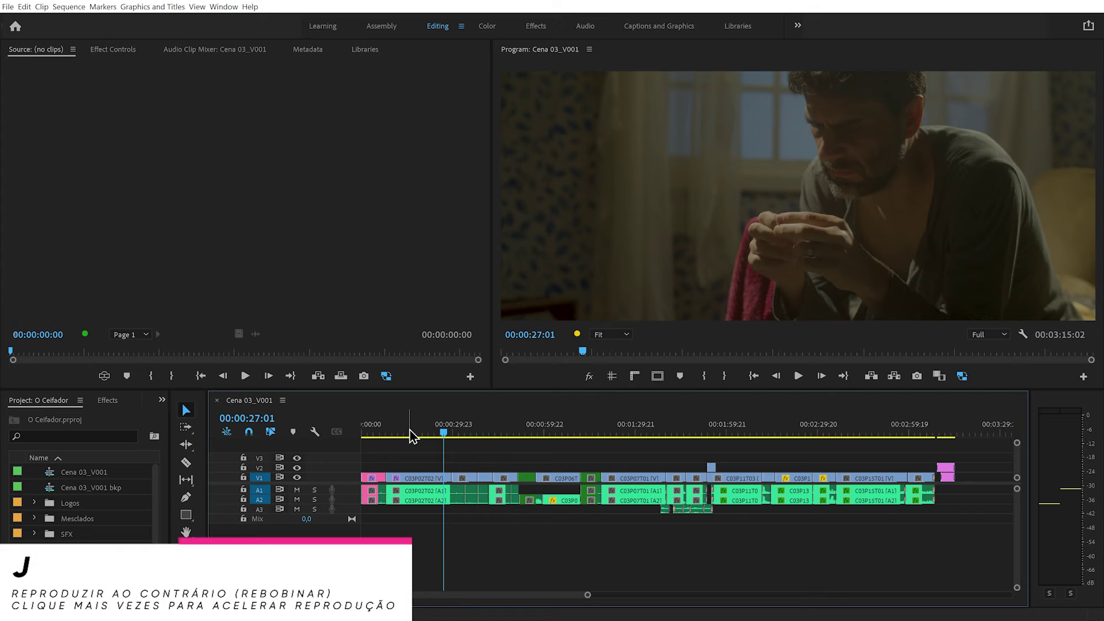
- Rewind at increasing speed, then play slowly in reverse and forward to about 00:00:03:05
key("j")
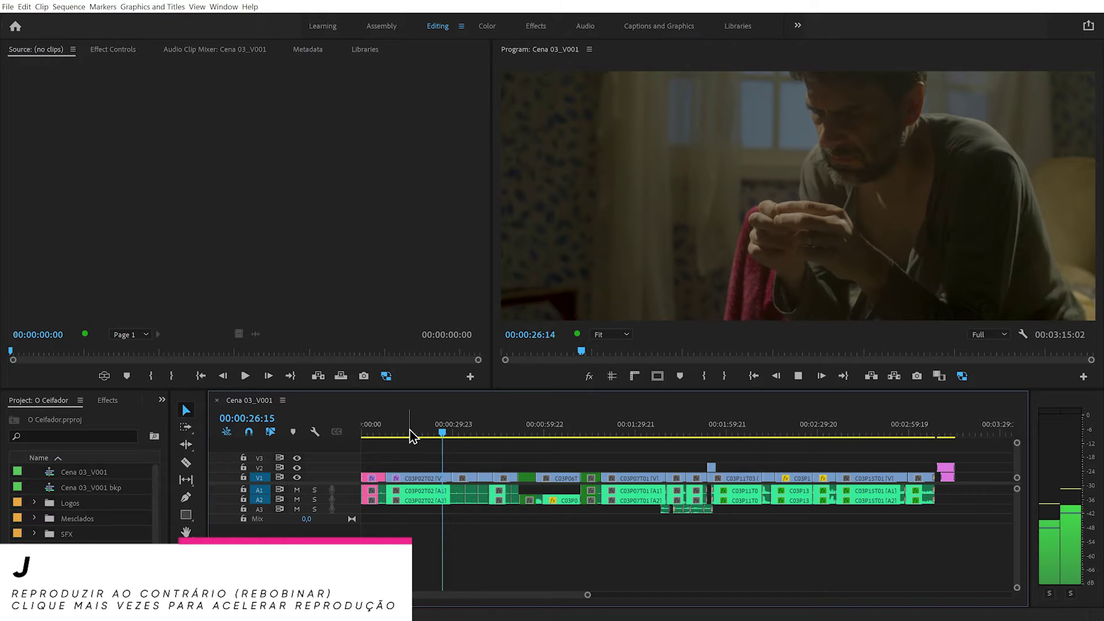
key("k")
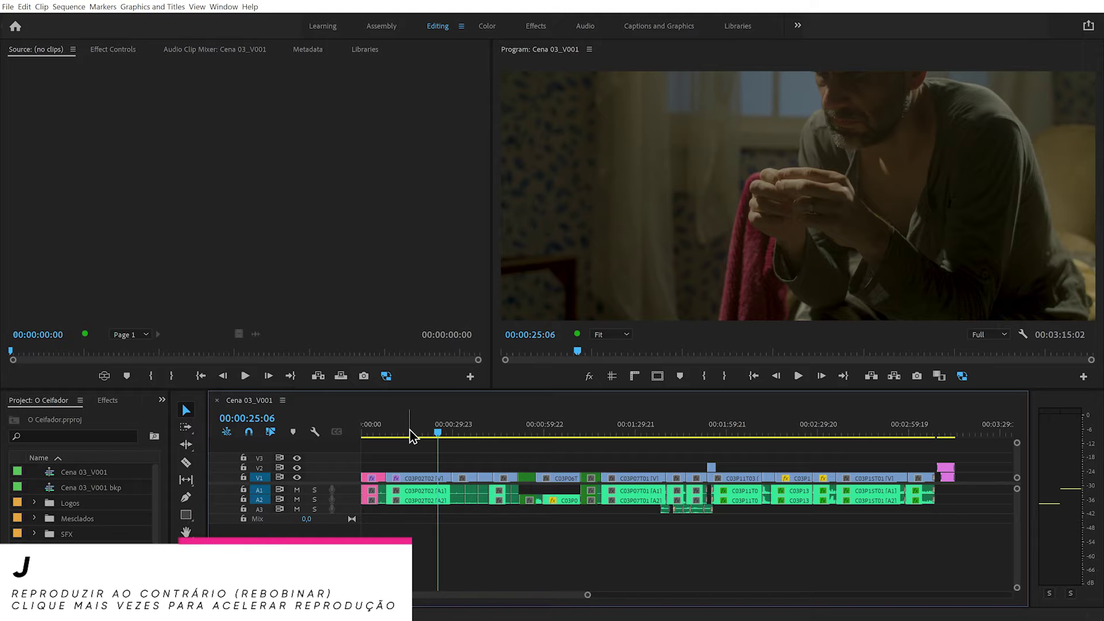
key("j")
key("j")
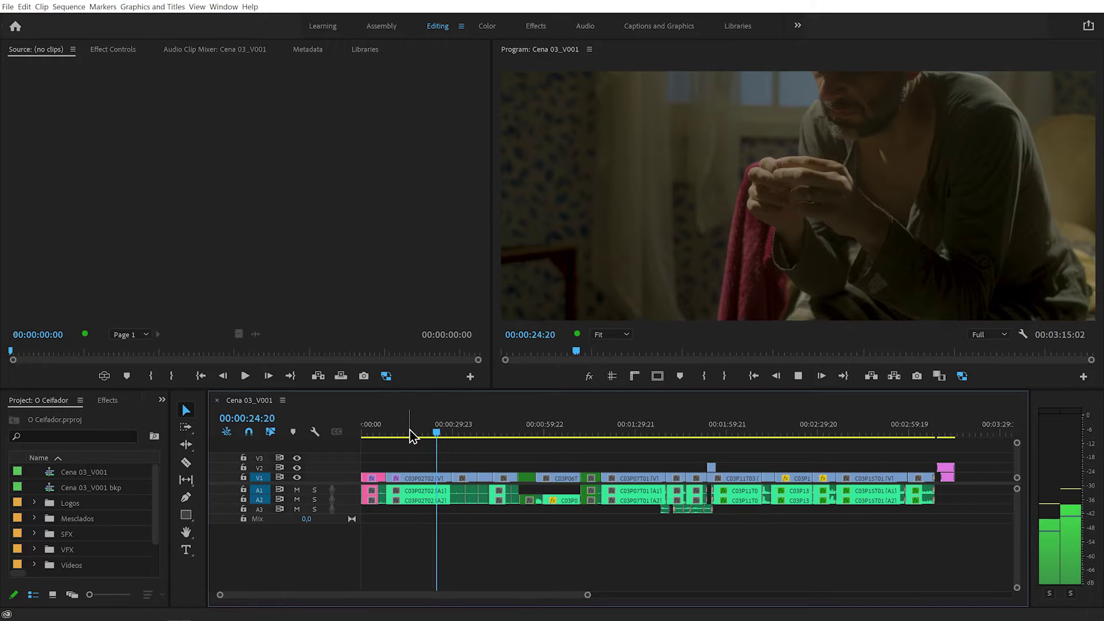
key("j")
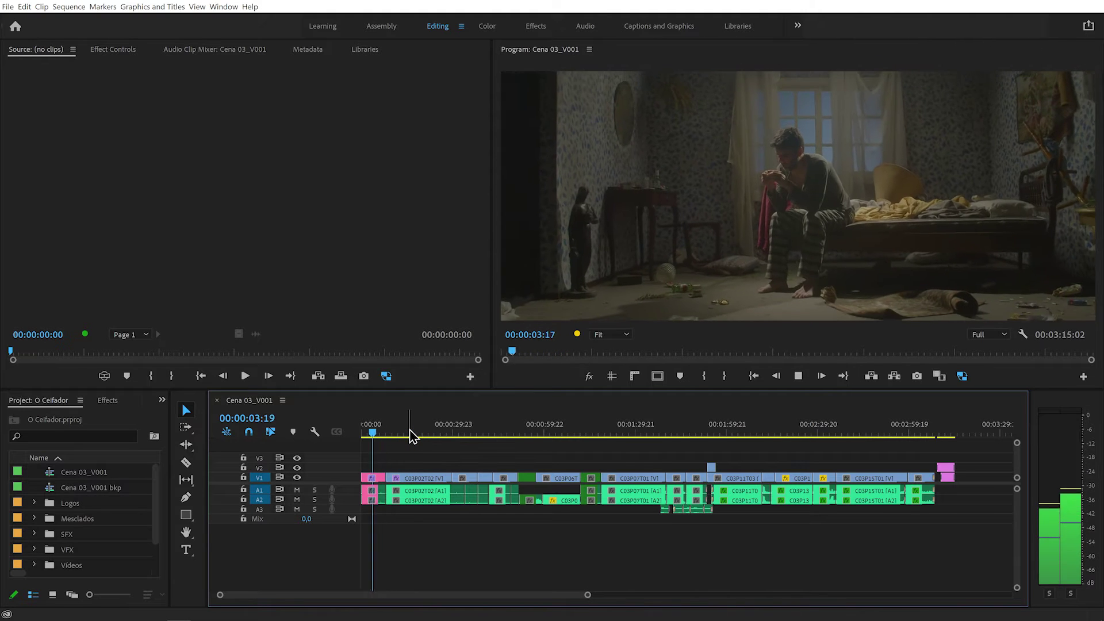
key("k")
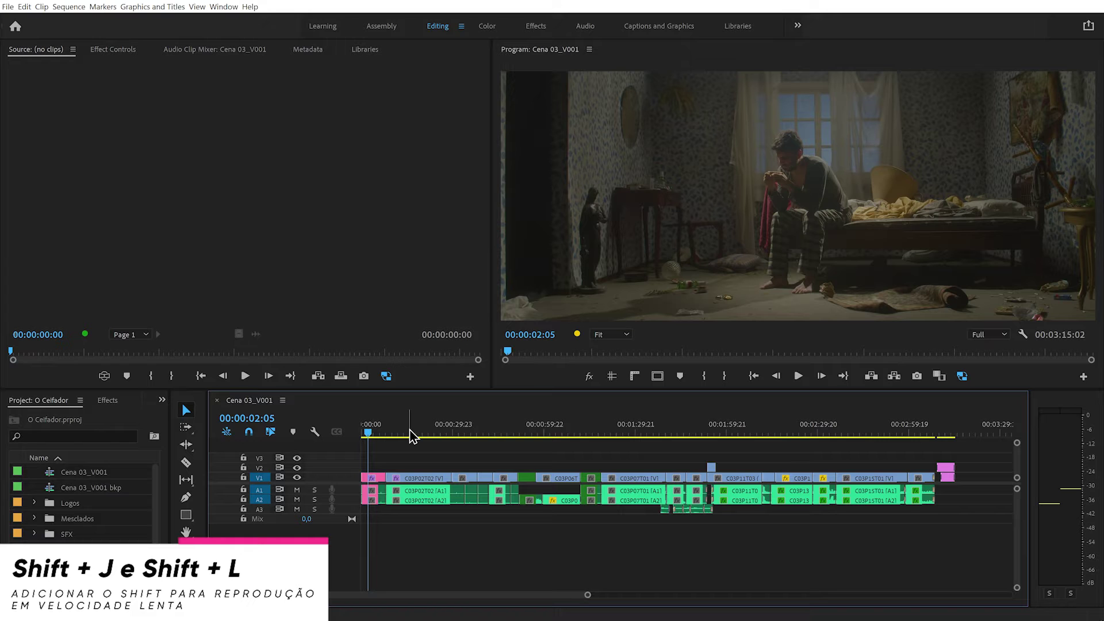
key("shift+j")
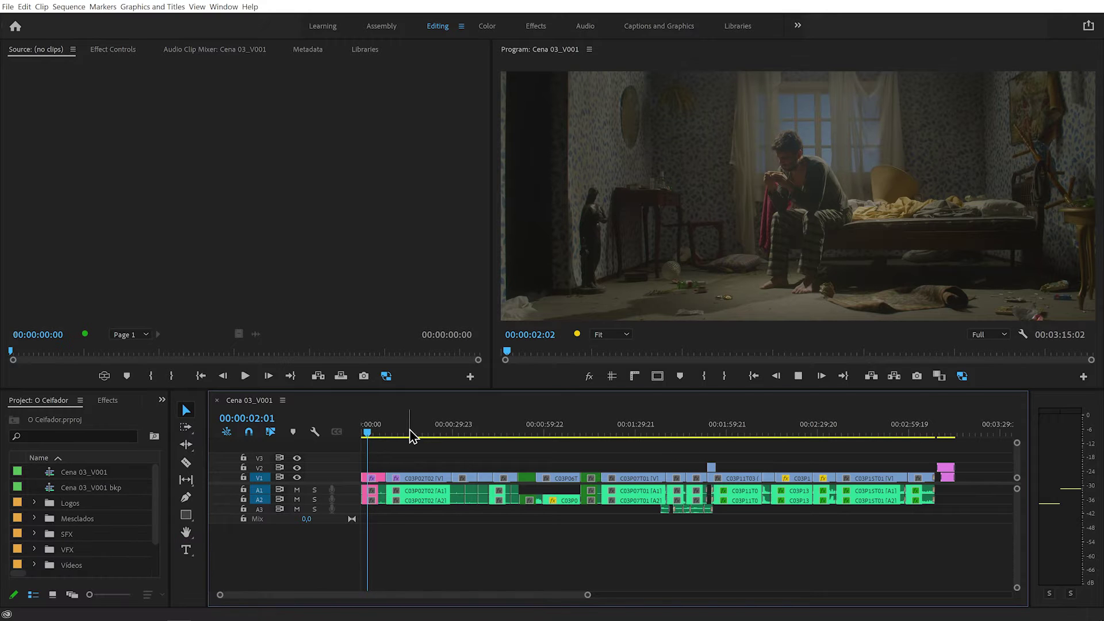
key("shift+l")
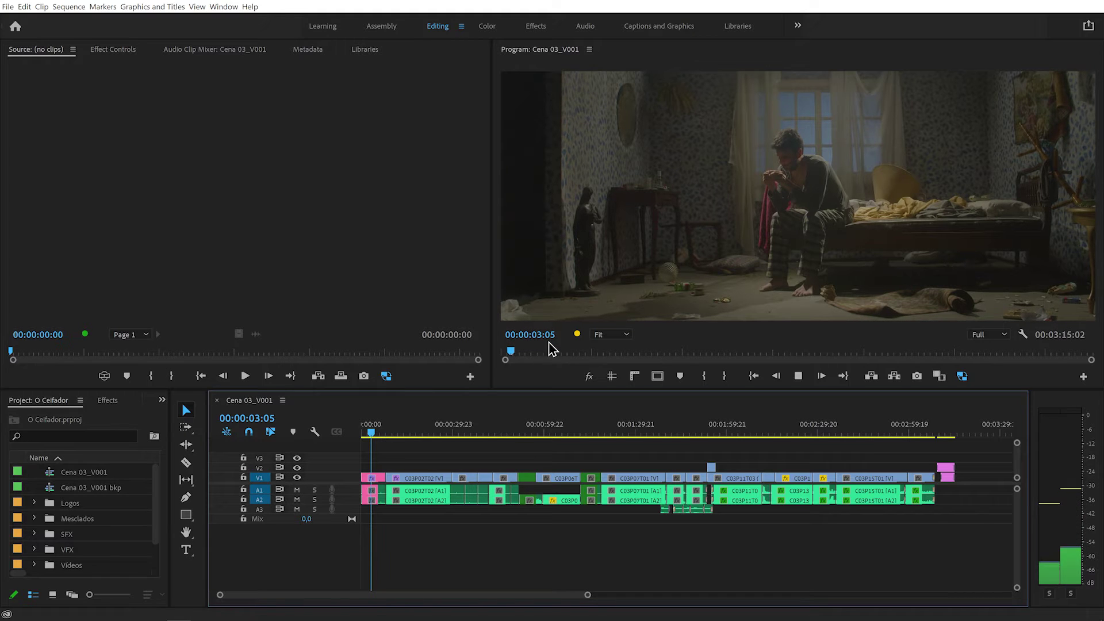
- Step back a few frames, replay a short stretch, and show the program video full screen
key("Left")
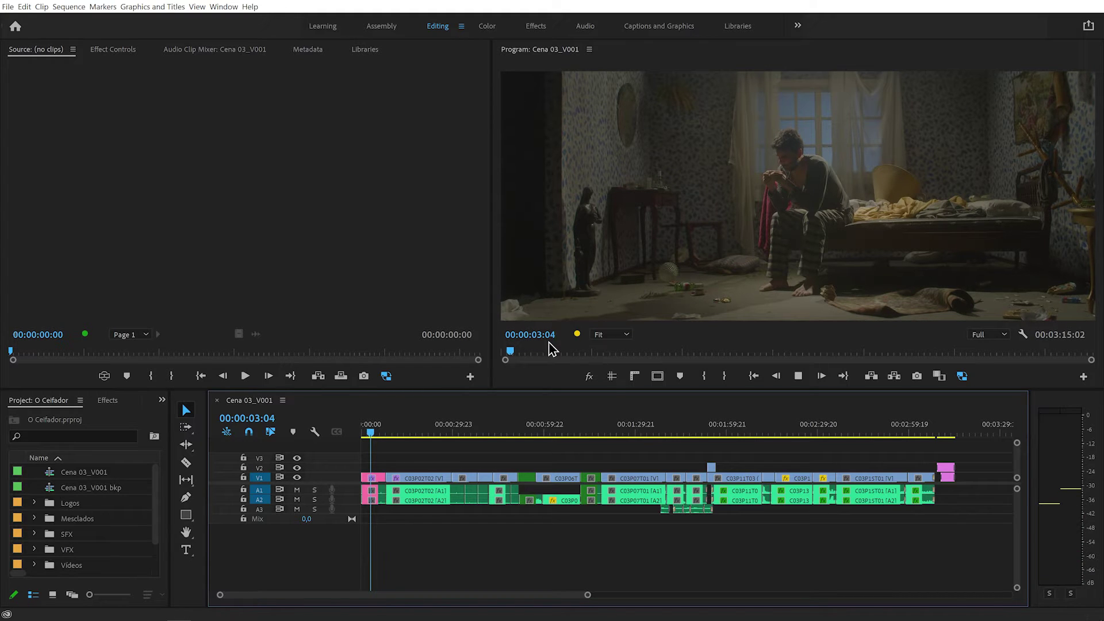
key("Left")
key("Left")
key("Left")
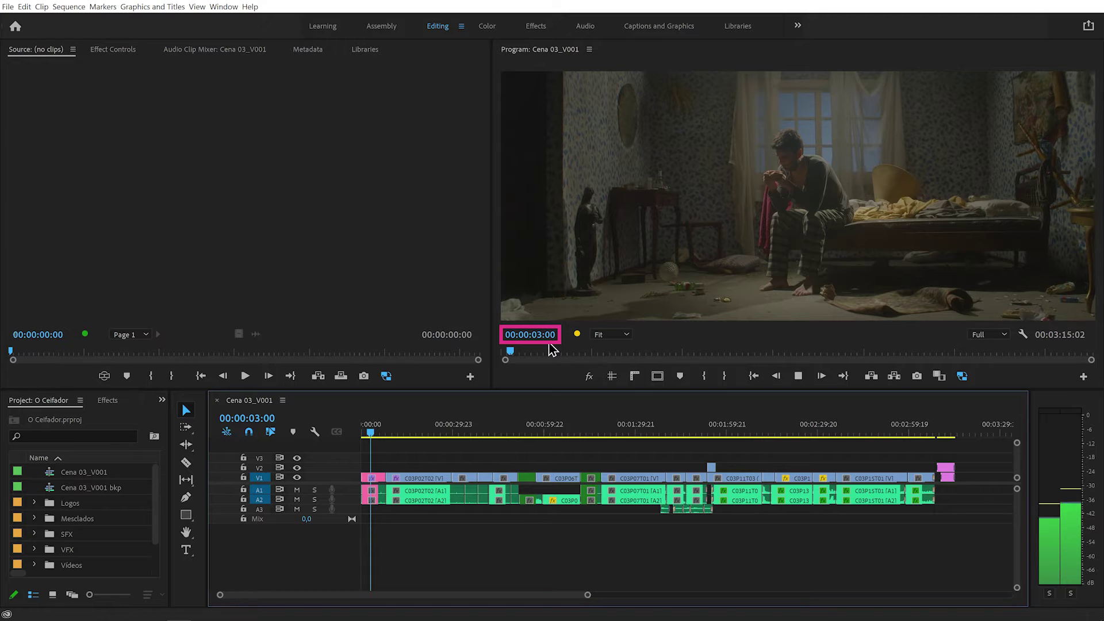
key("Left")
key("Left")
key("Left")
key("Left")
key("Left")
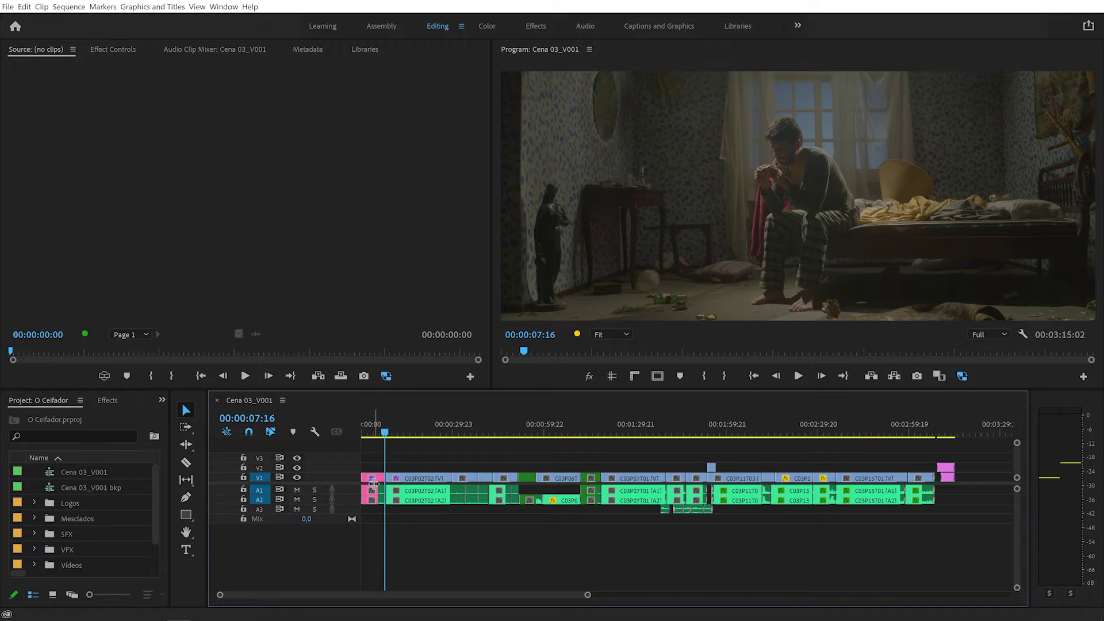
key("shift+k")
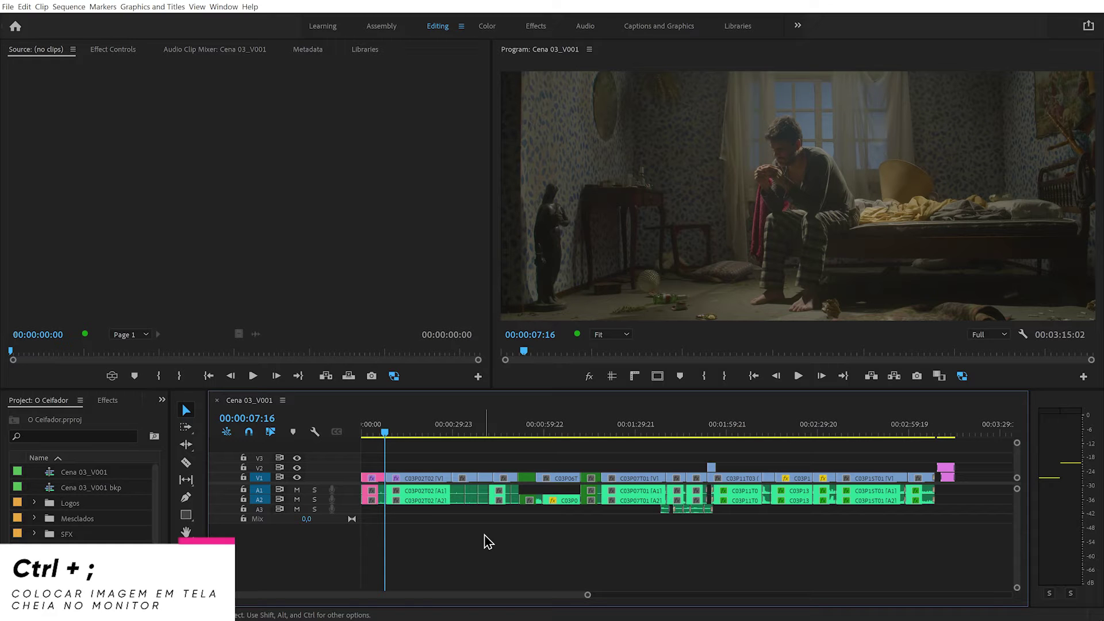
key("ctrl+semicolon")
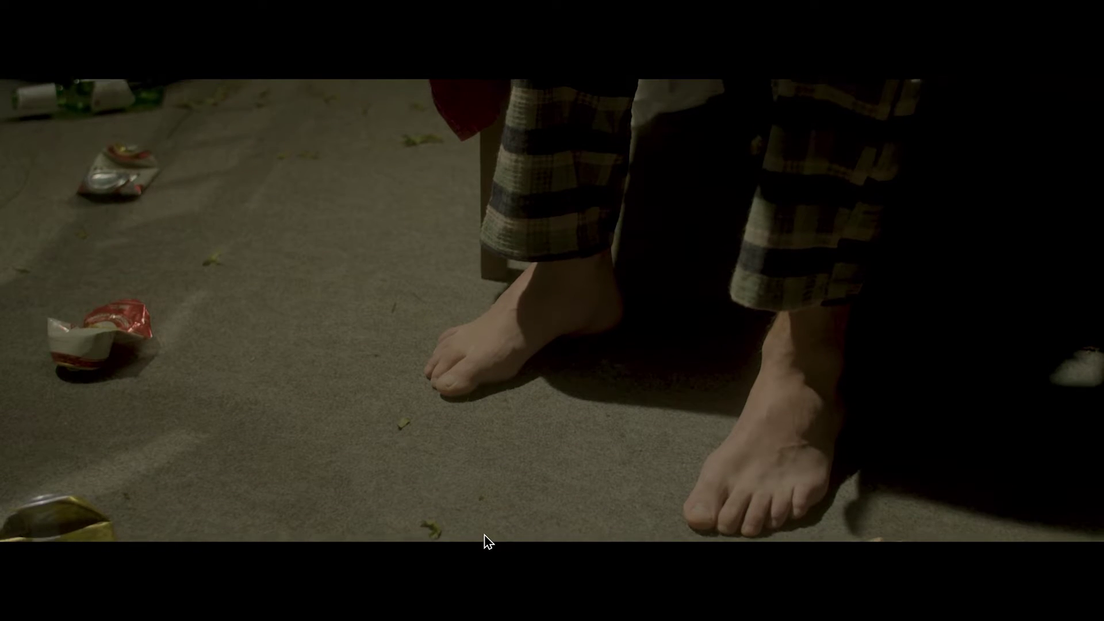
- Exit full-screen playback and maximize then restore the timeline panel
key("Escape")
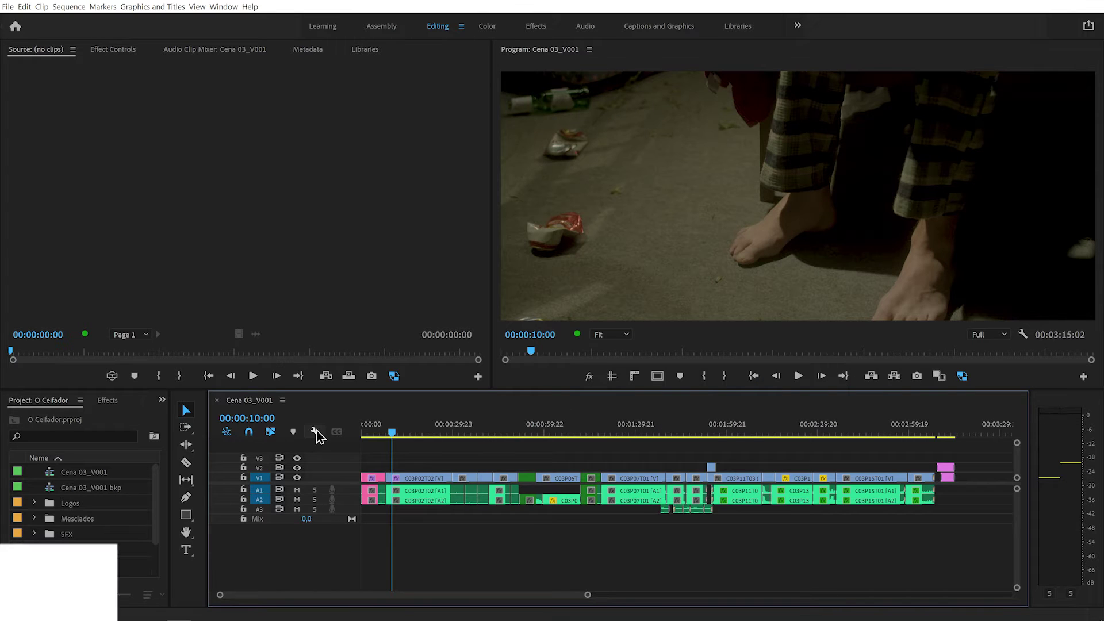
key("grave")
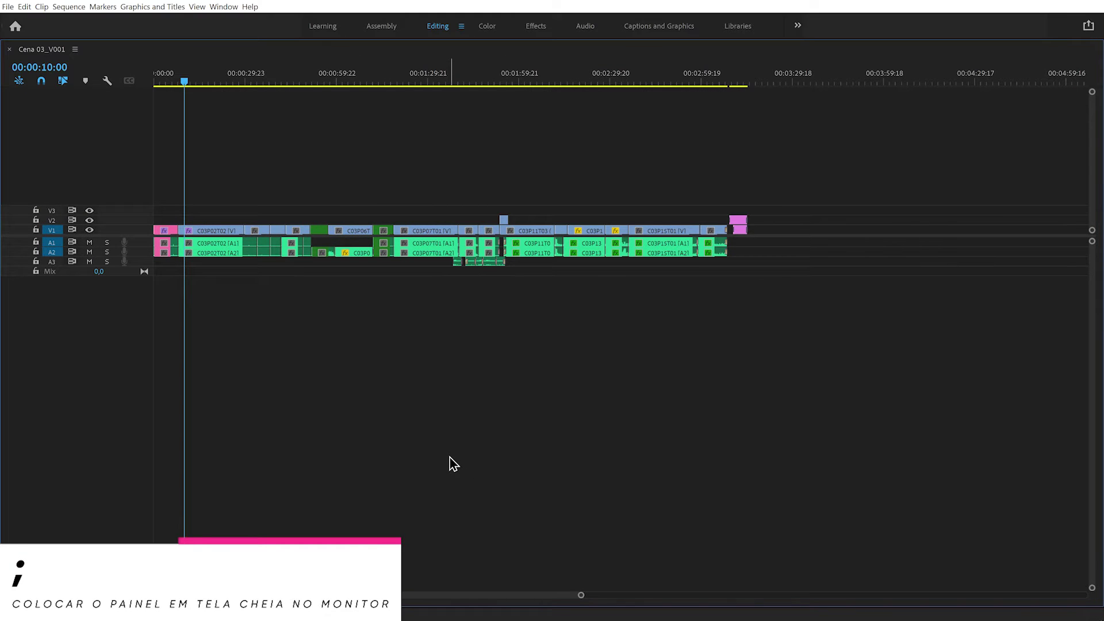
key("grave")
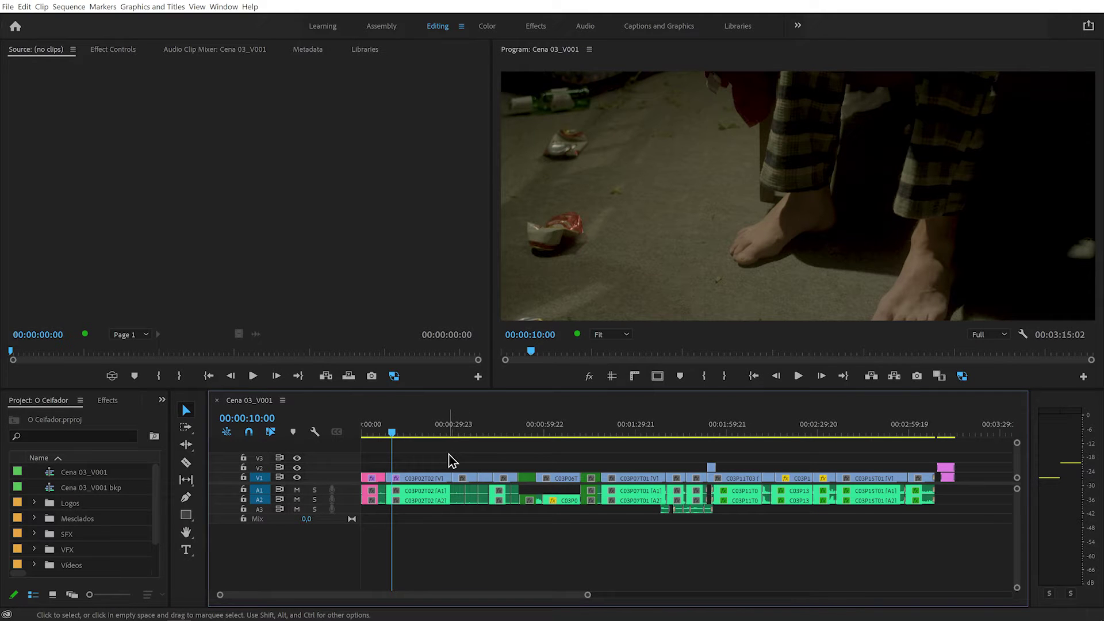
- Jump between cuts at 00:00:08:02, 00:00:29:20 and 00:00:34:03
key("Up")
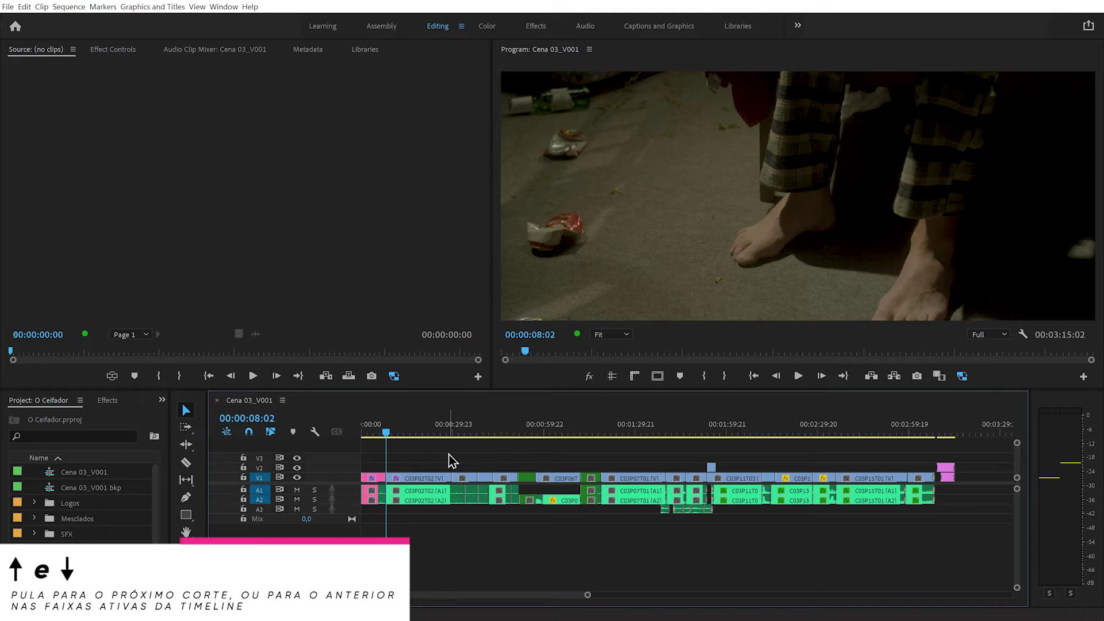
key("Down")
key("Down")
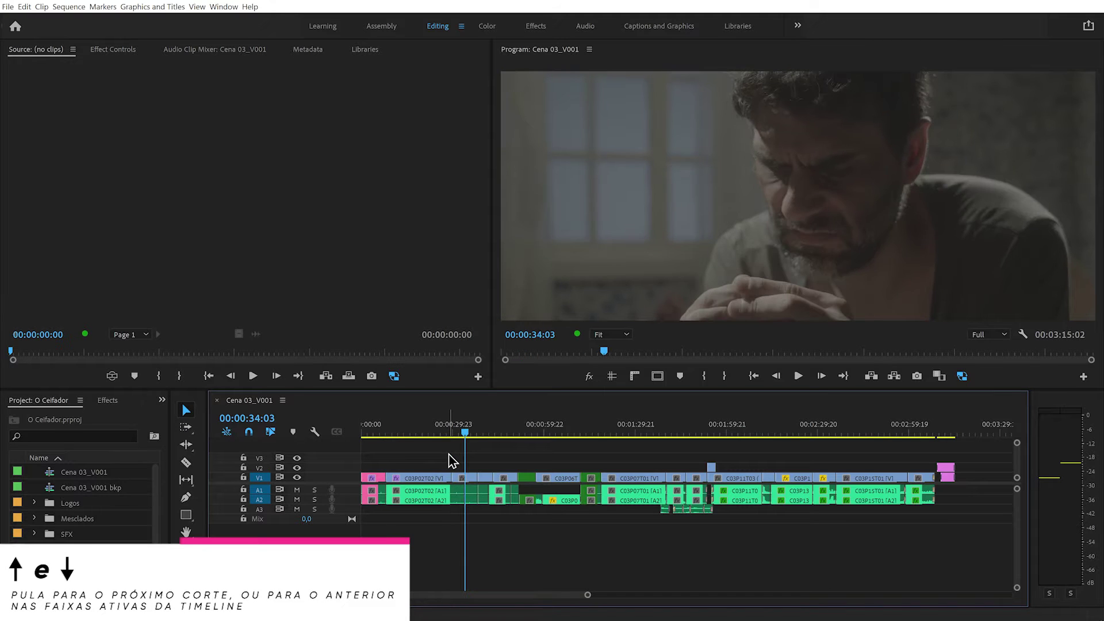
key("Down")
key("Up")
key("Up")
key("Up")
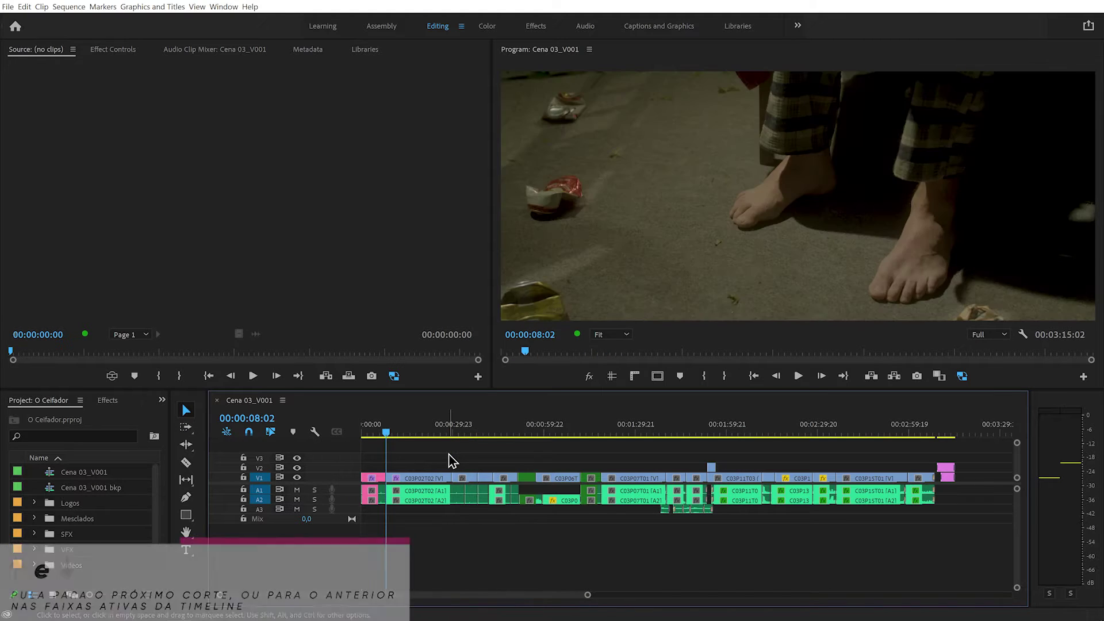
key("Up")
key("Down")
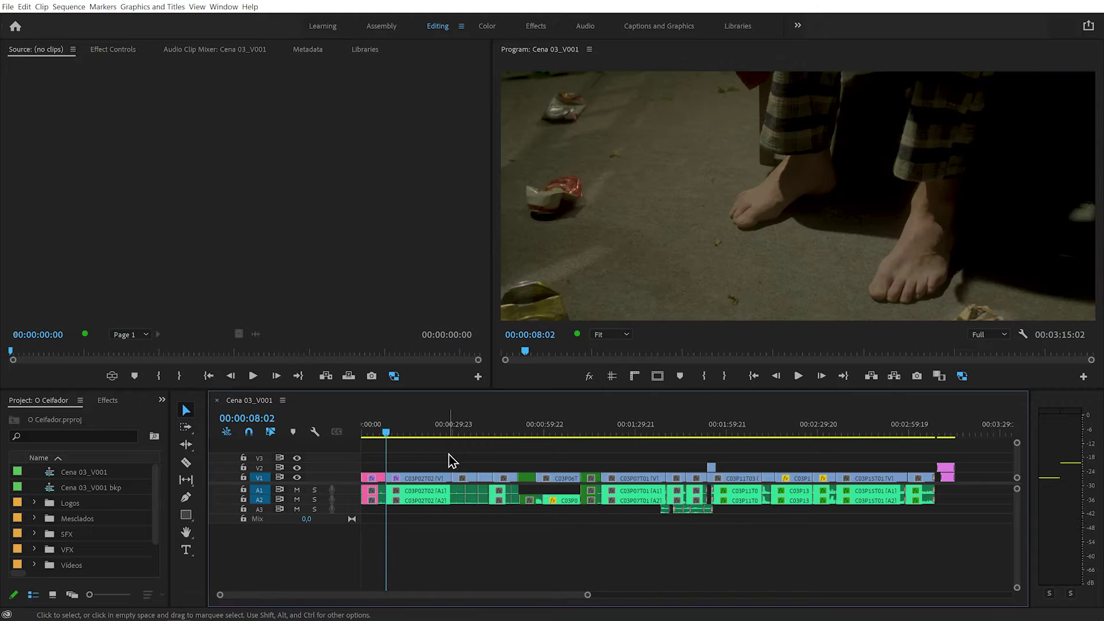
key("Down")
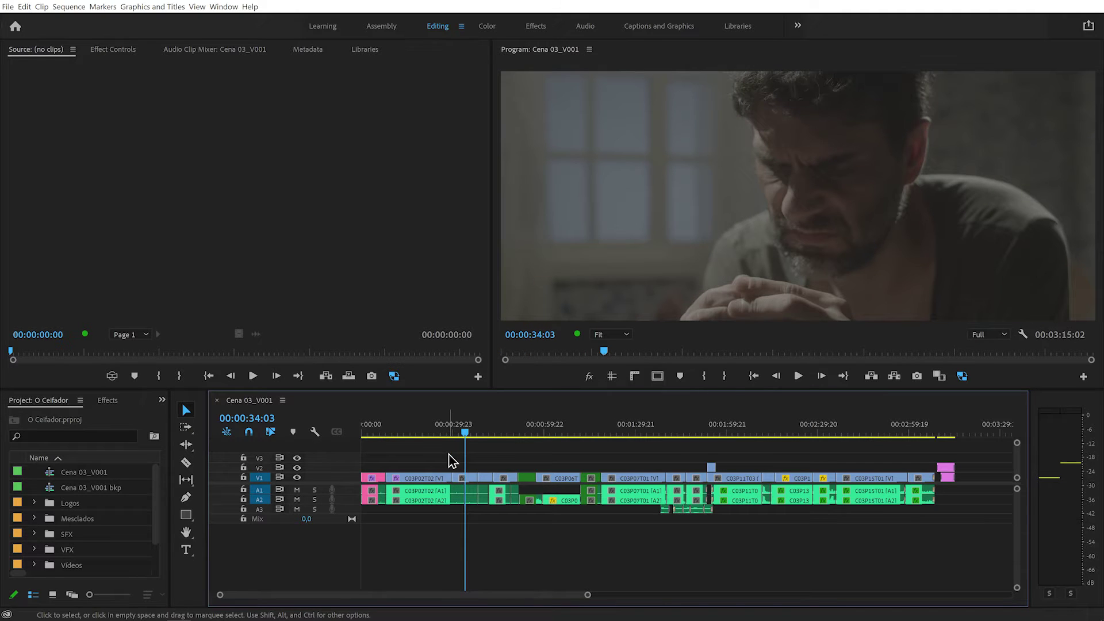
- Untarget V1, move audio targeting from A1 to A2, and hop between cuts
left_click(260, 478)
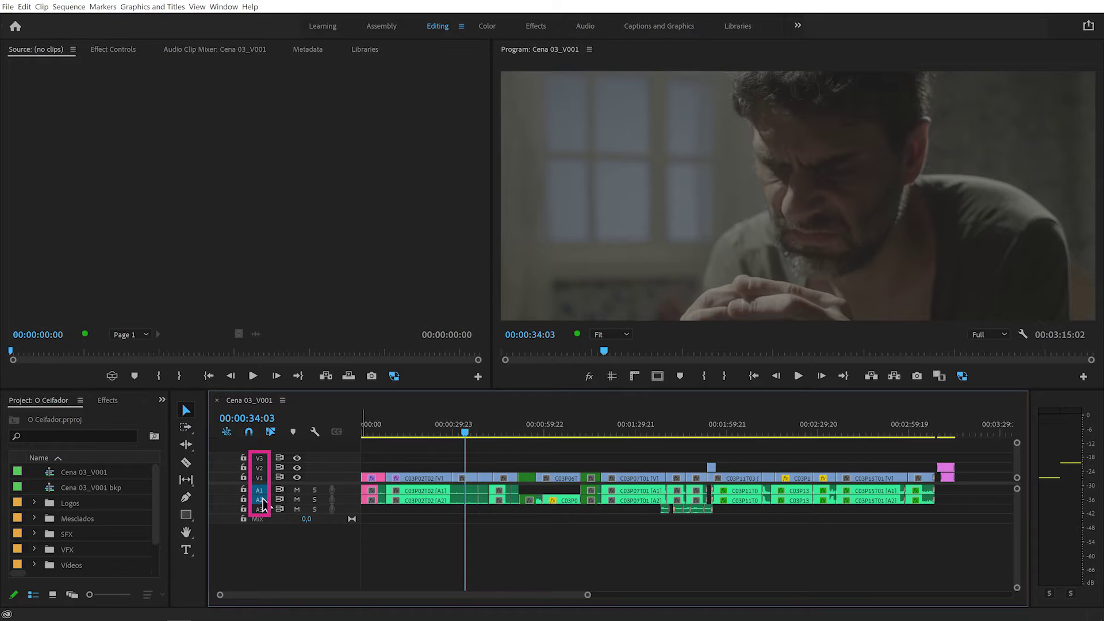
left_click(260, 499)
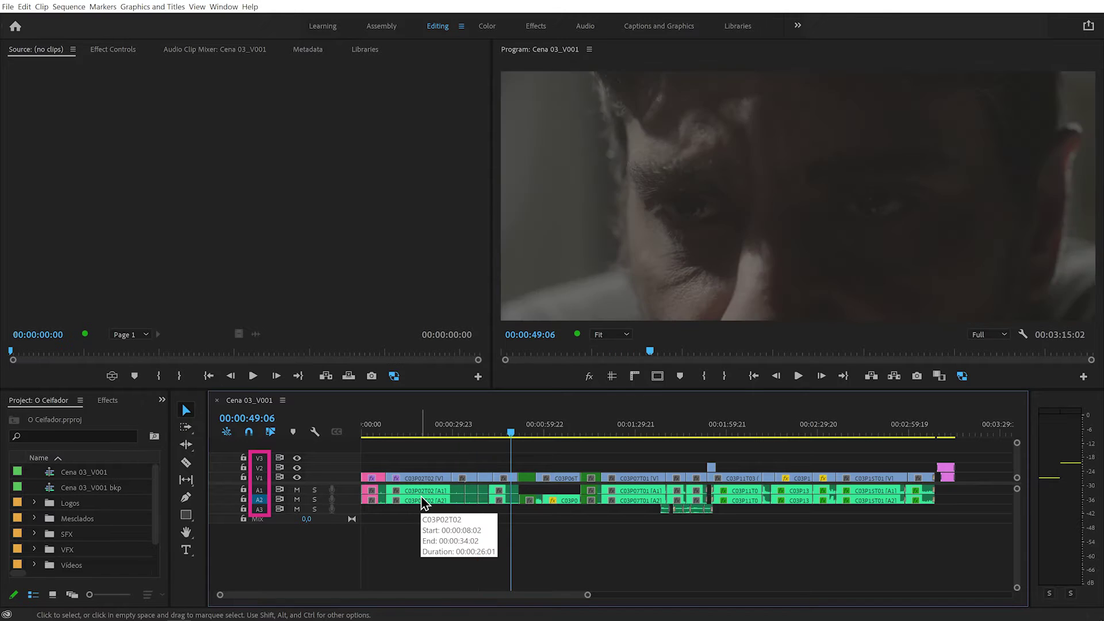
key("Up")
key("Down")
key("Up")
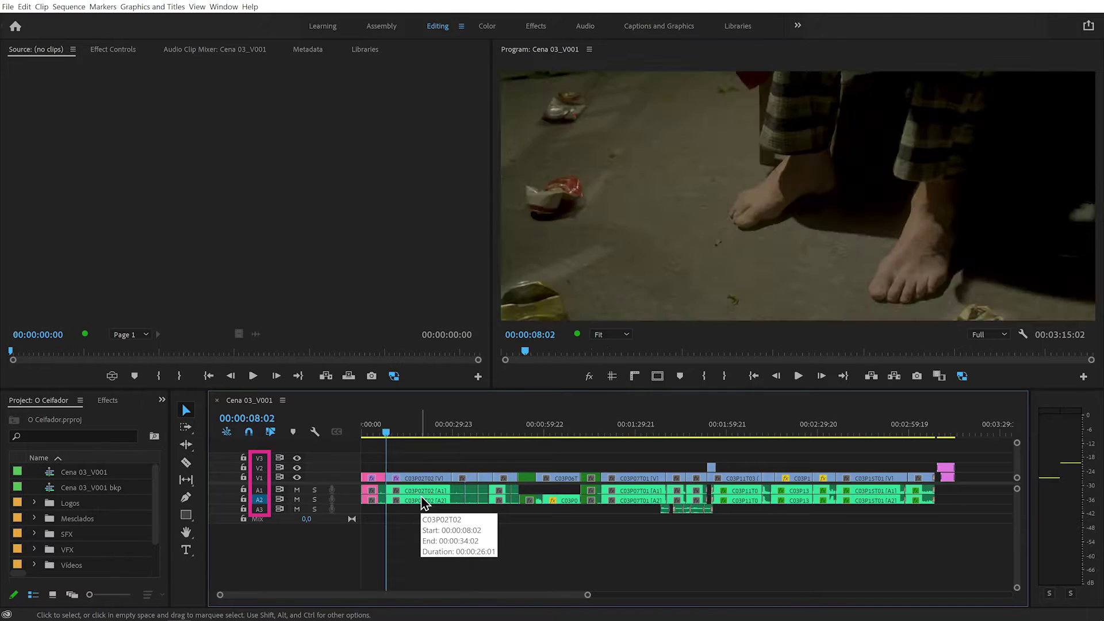
key("Down")
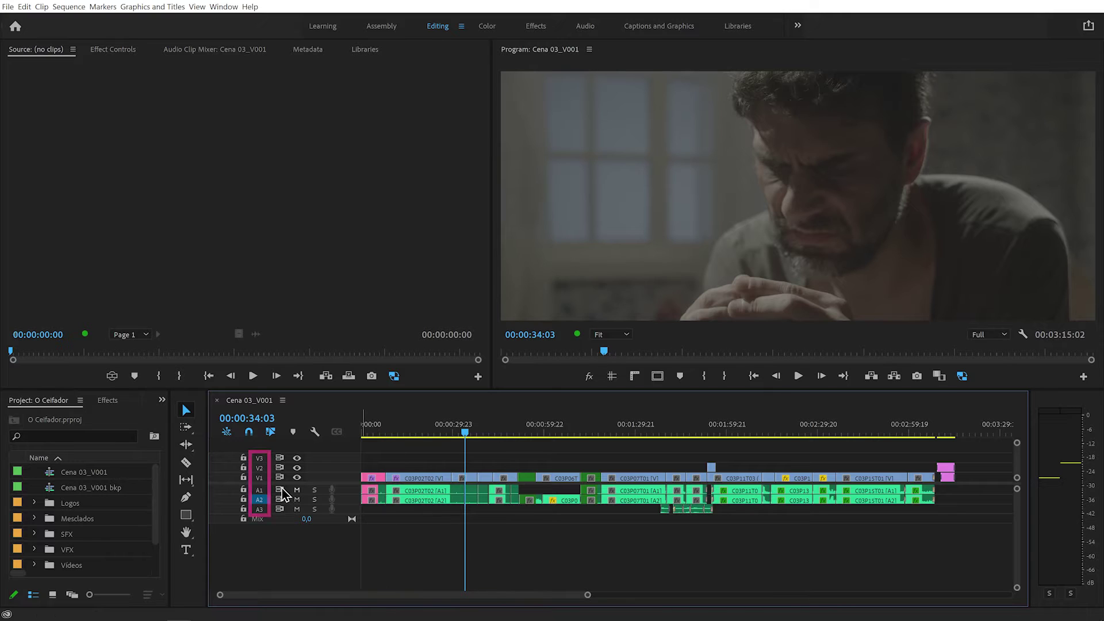
- Retarget V1 briefly, then untarget it and jump to the next A2 cut at 00:00:49:06
left_click(259, 479)
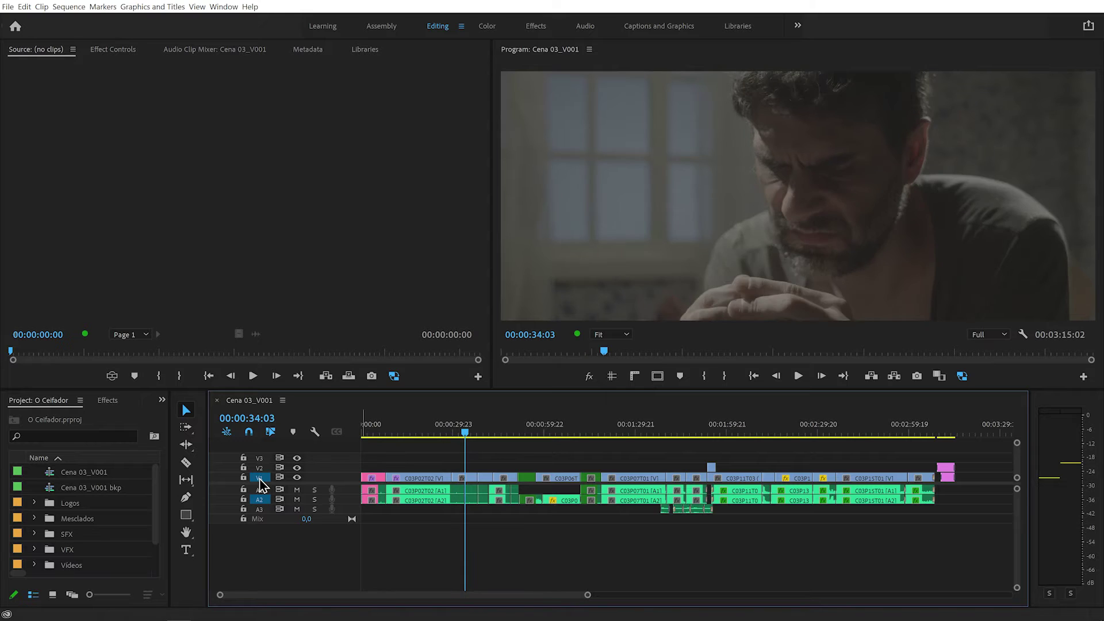
key("Up")
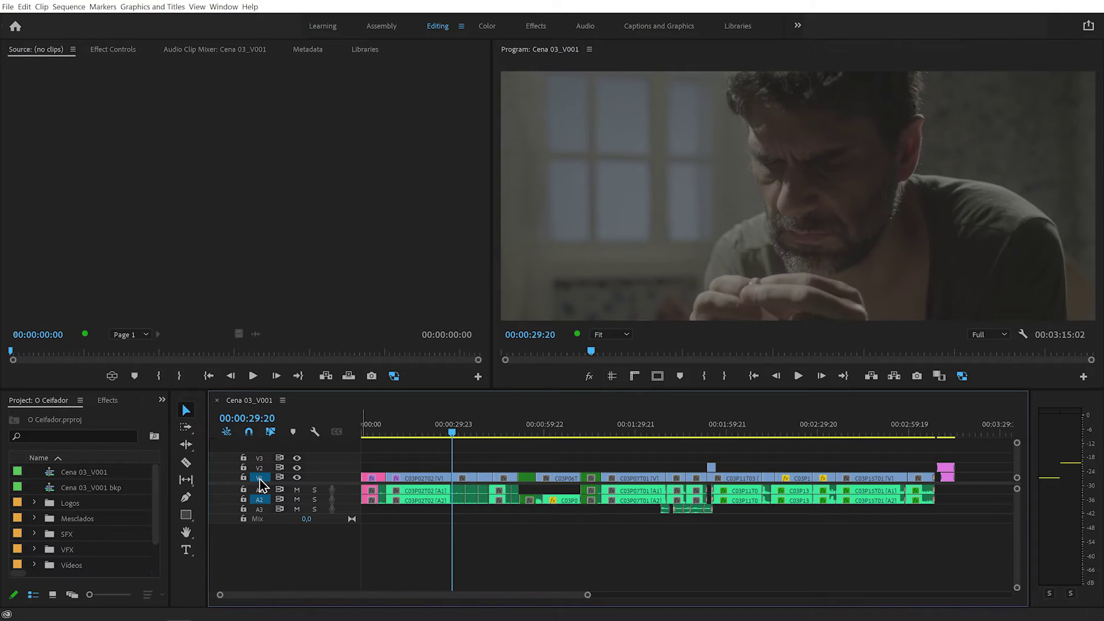
left_click(259, 478)
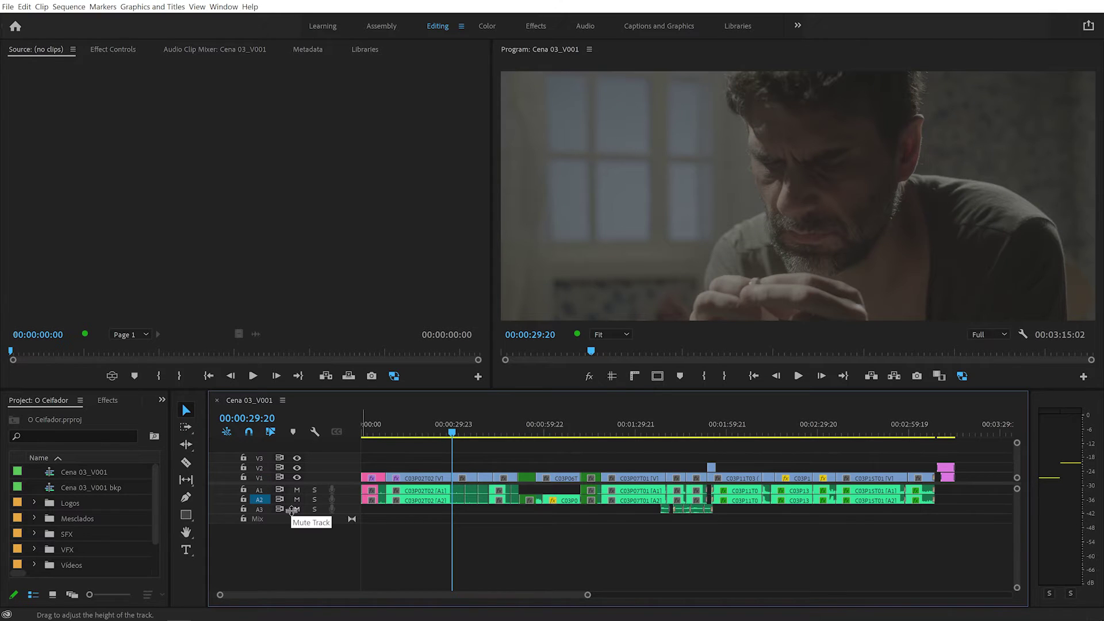
key("Down")
key("Down")
key("Down")
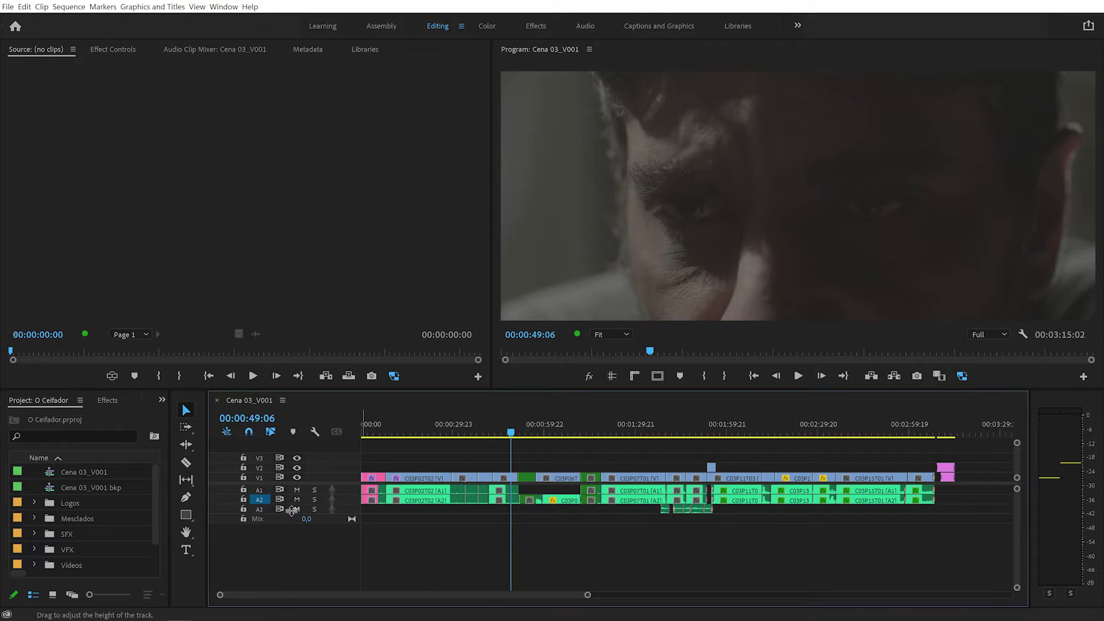
- Step back one frame and play the sequence forward to 00:00:54:03
key("Left")
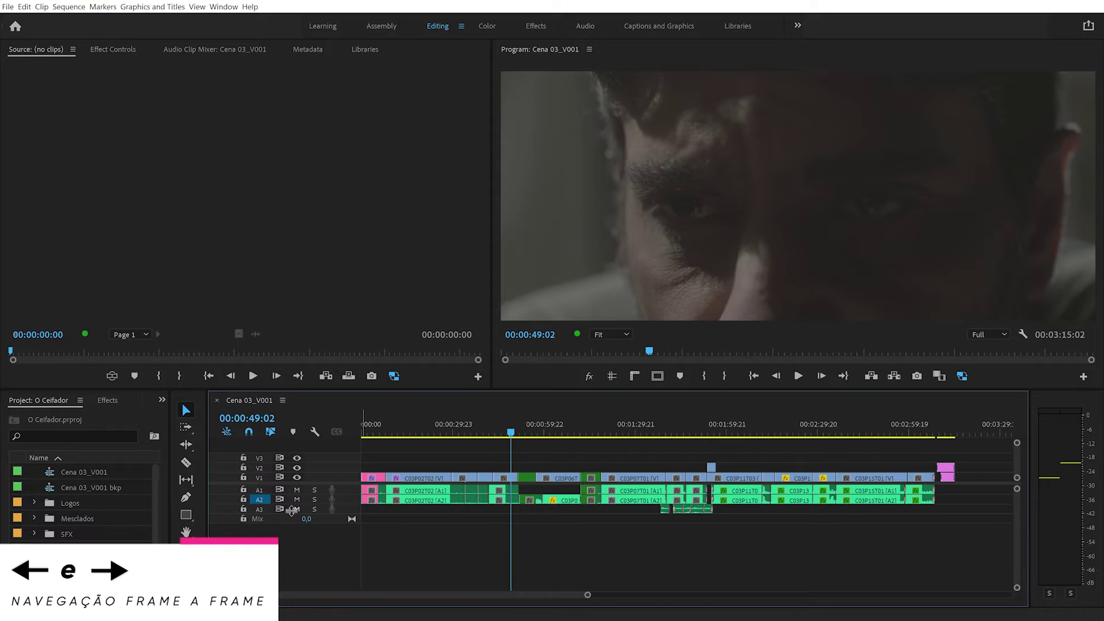
key("space")
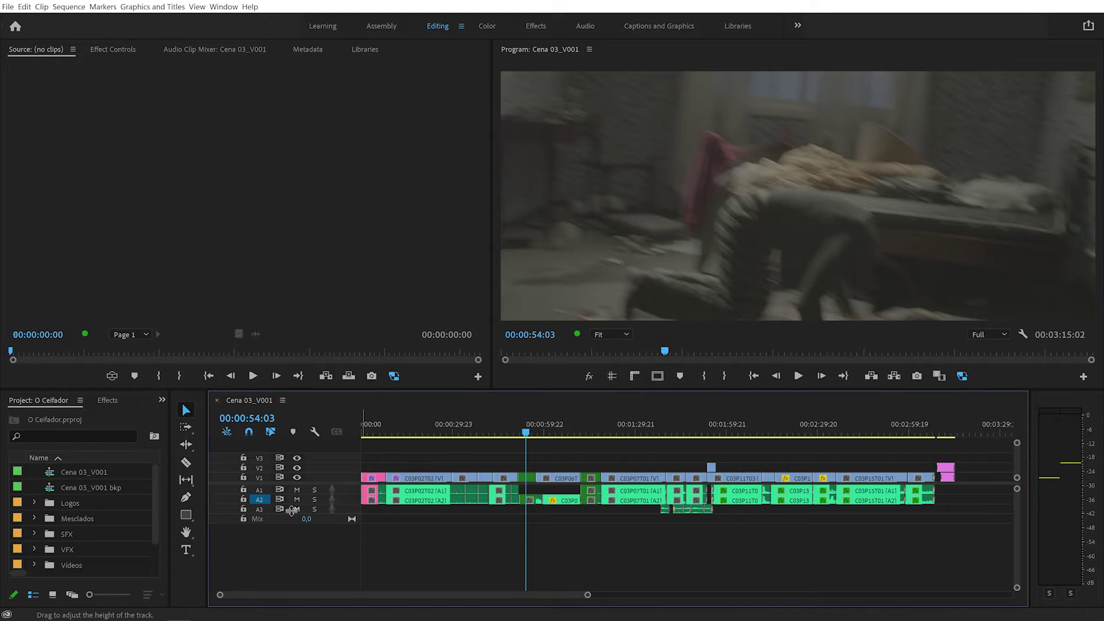
- Set the playhead to 00:00:18:22 and nudge C03P02T02 one frame earlier overall
left_click(419, 429)
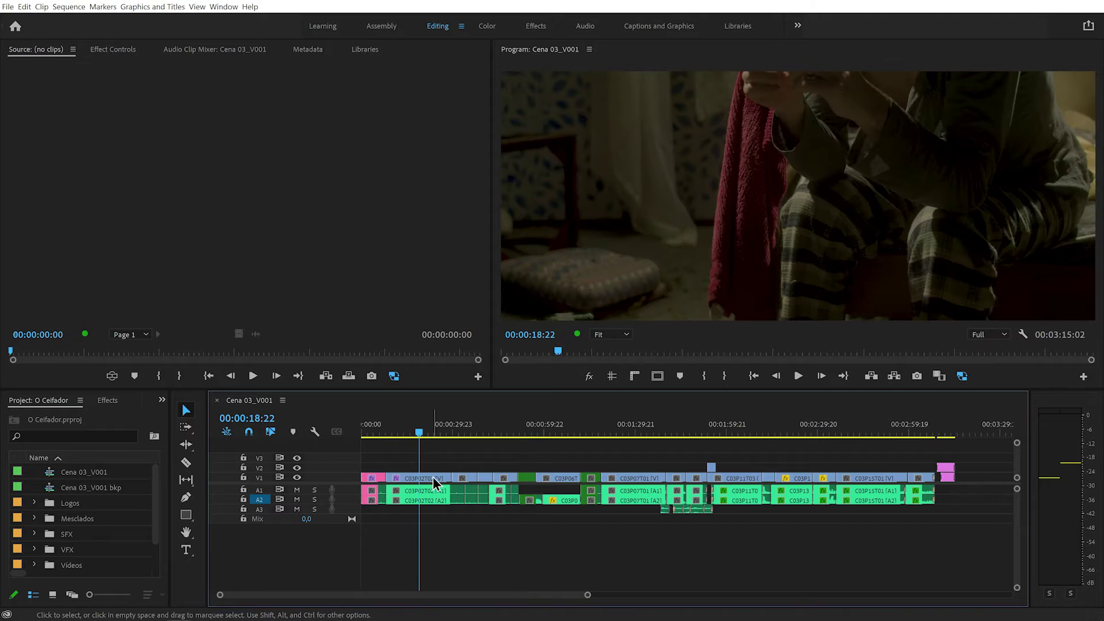
left_click(414, 483)
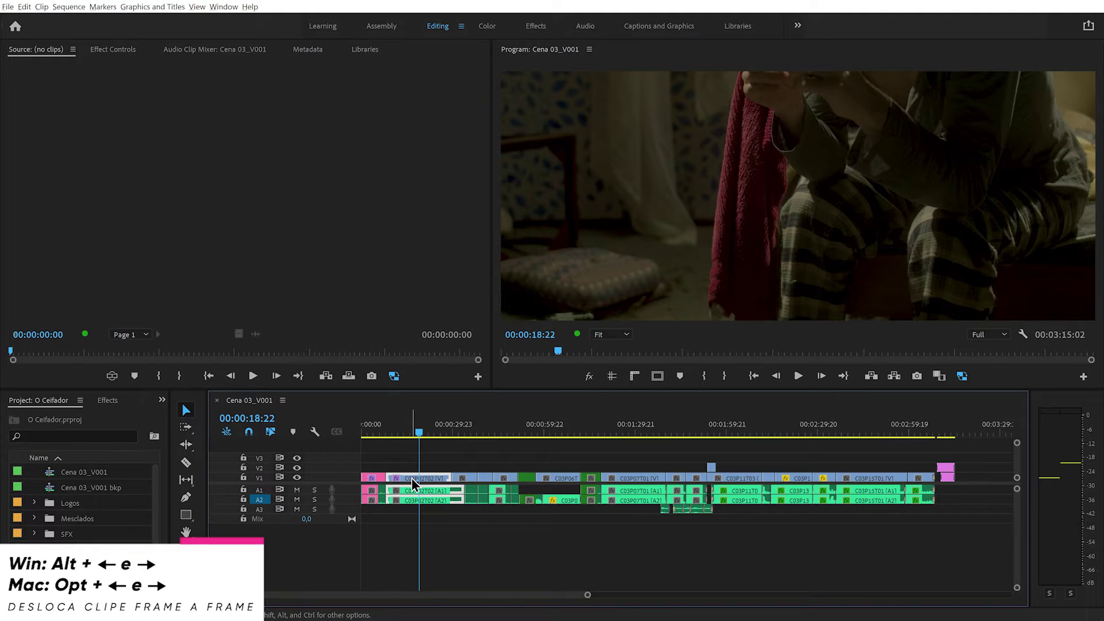
key("alt+Left")
key("alt+Left")
key("alt+Left")
key("alt+Left")
key("alt+Left")
key("alt+Left")
key("alt+Left")
key("alt+Left")
key("alt+Left")
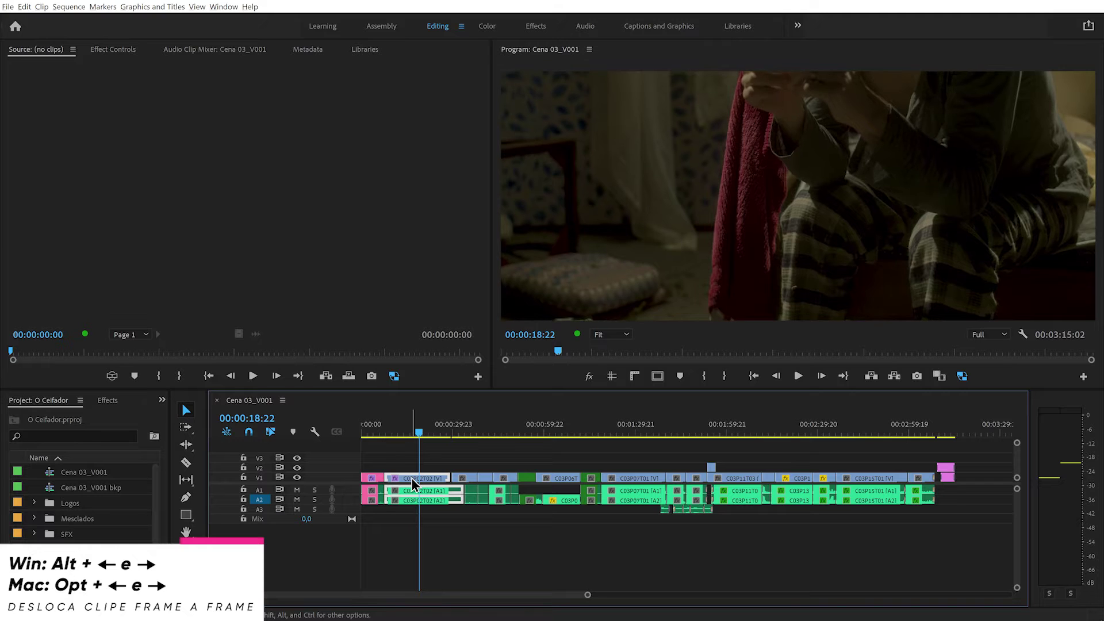
key("alt+Left")
key("alt+Left")
key("alt+Left")
key("alt+Left")
key("alt+Left")
key("alt+Left")
key("alt+Left")
key("alt+Left")
key("alt+Left")
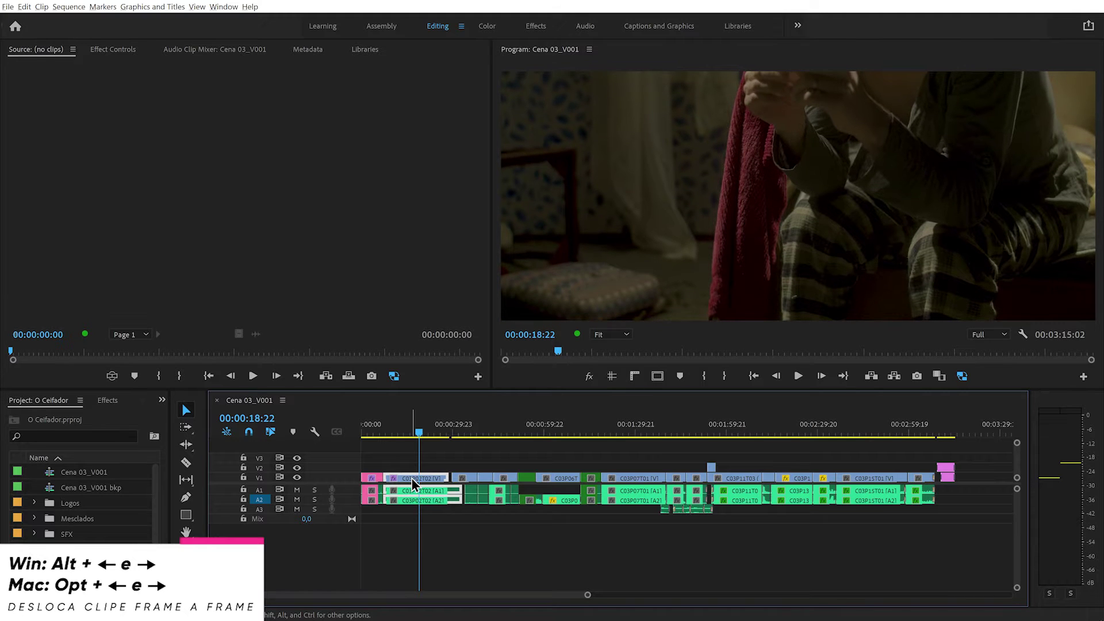
key("alt+Left")
key("alt+Left")
key("alt+Right")
key("alt+Right")
key("alt+Right")
key("alt+Right")
key("alt+Right")
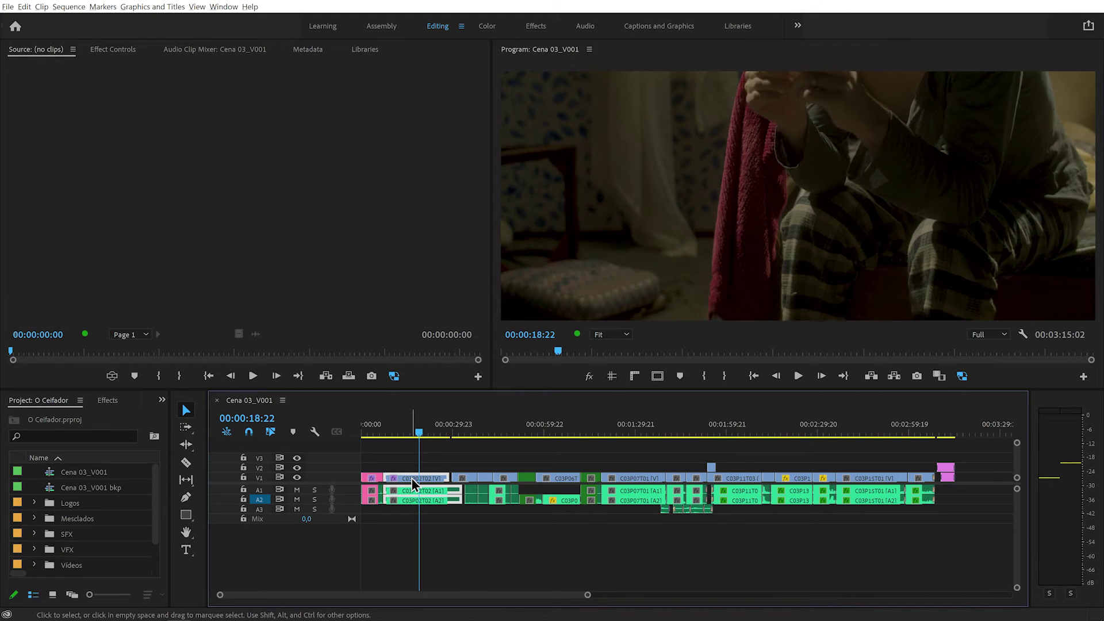
key("alt+Right")
key("alt+Right")
key("alt+Right")
key("alt+Right")
key("alt+Right")
key("alt+Right")
key("alt+Right")
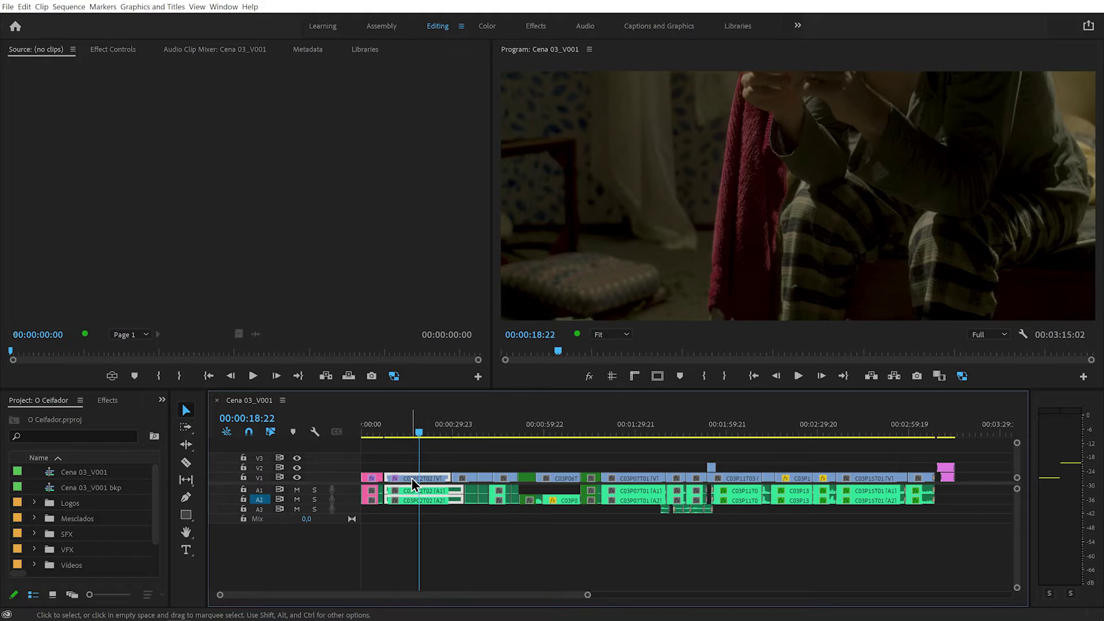
- Deselect all, reselect C03P02T02, and move it up to V2 and back to V1
key("ctrl+shift+a")
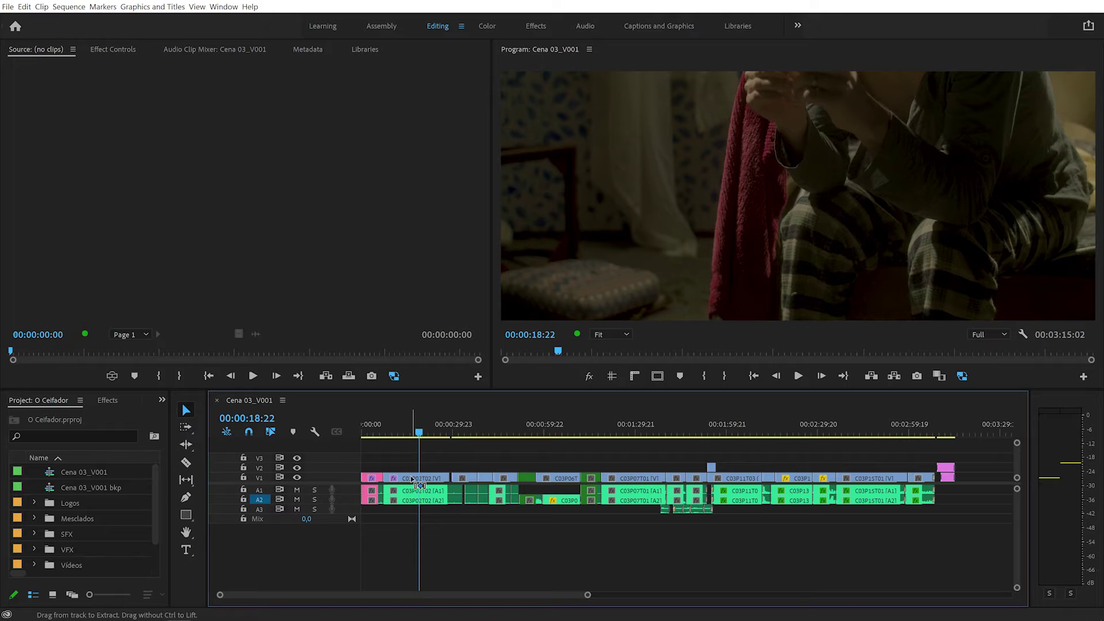
left_click(417, 478)
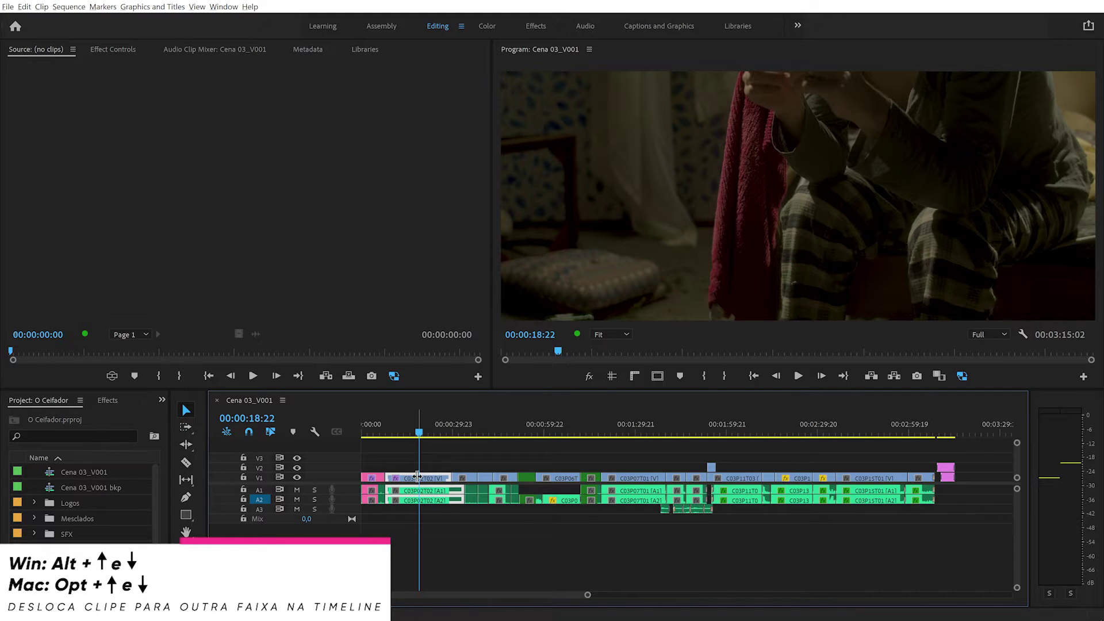
key("alt+Up")
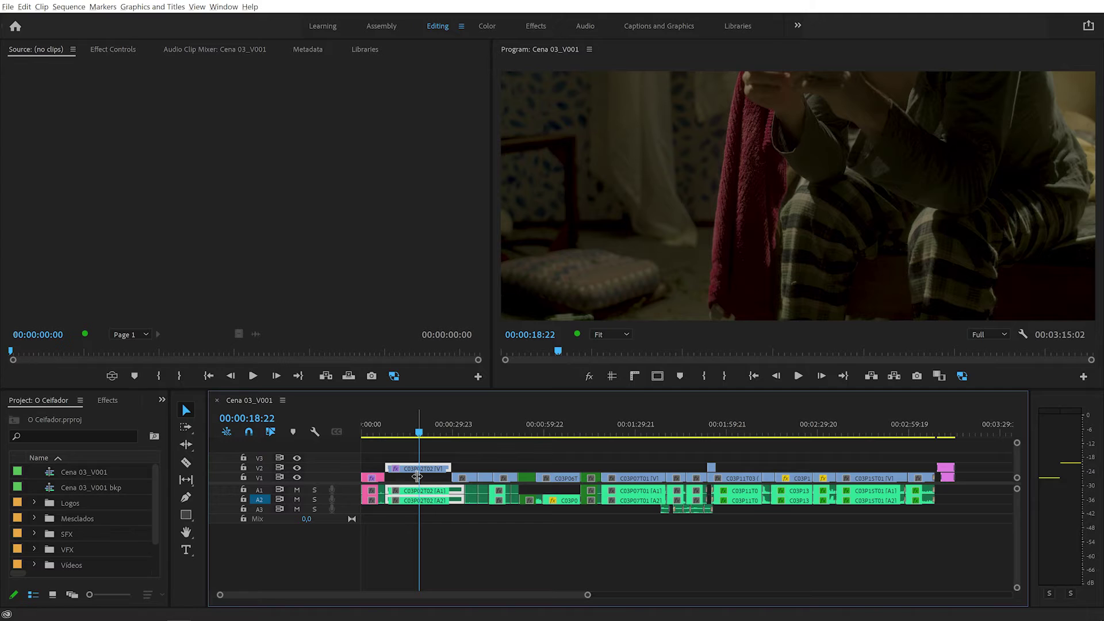
key("alt+Down")
- Move the clip between tracks V2 and V3, ending back on V1, then zoom in
key("alt+Up")
key("alt+Up")
key("alt+Down")
key("alt+Down")
key("alt+Down")
key("alt+Up")
key("alt+Up")
key("alt+Down")
key("alt+Down")
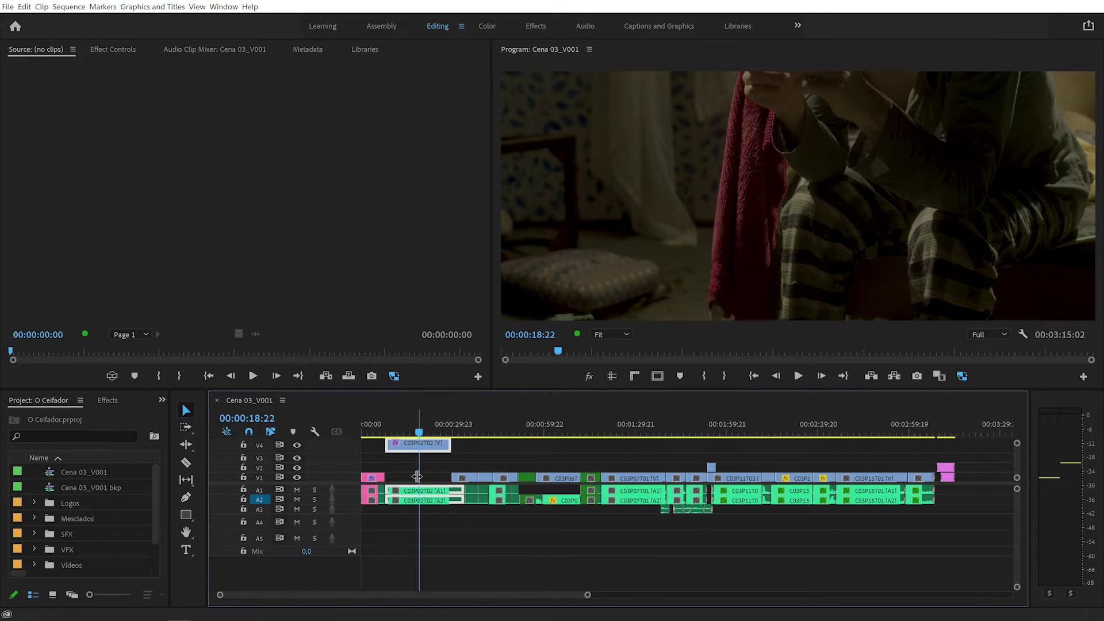
key("alt+Up")
key("alt+Down")
key("alt+Up")
key("alt+Down")
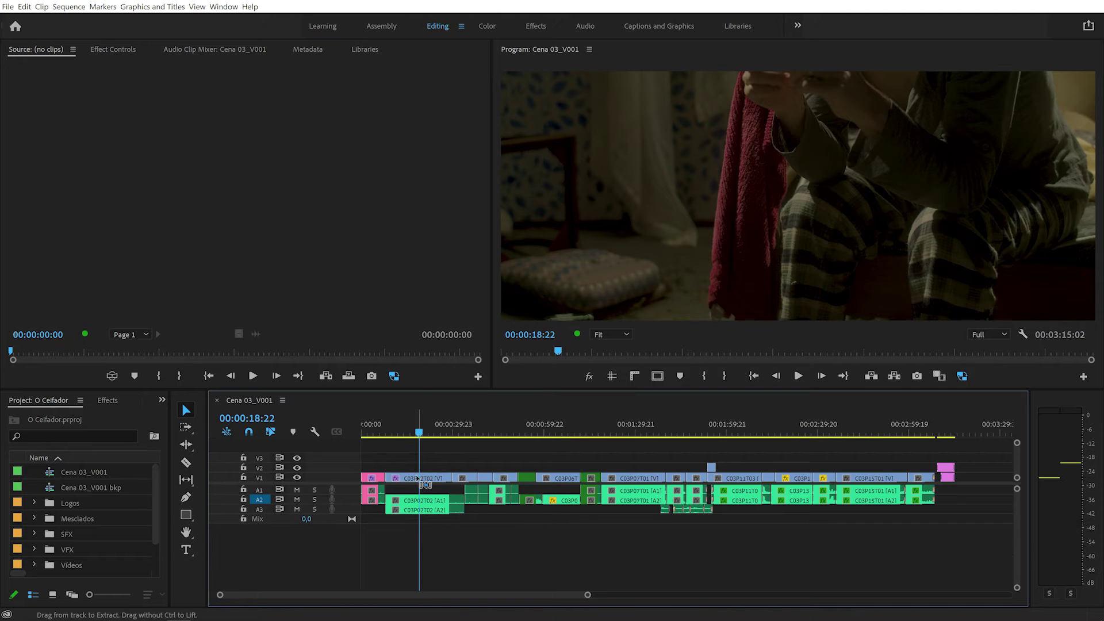
key("=")
key("=")
key("=")
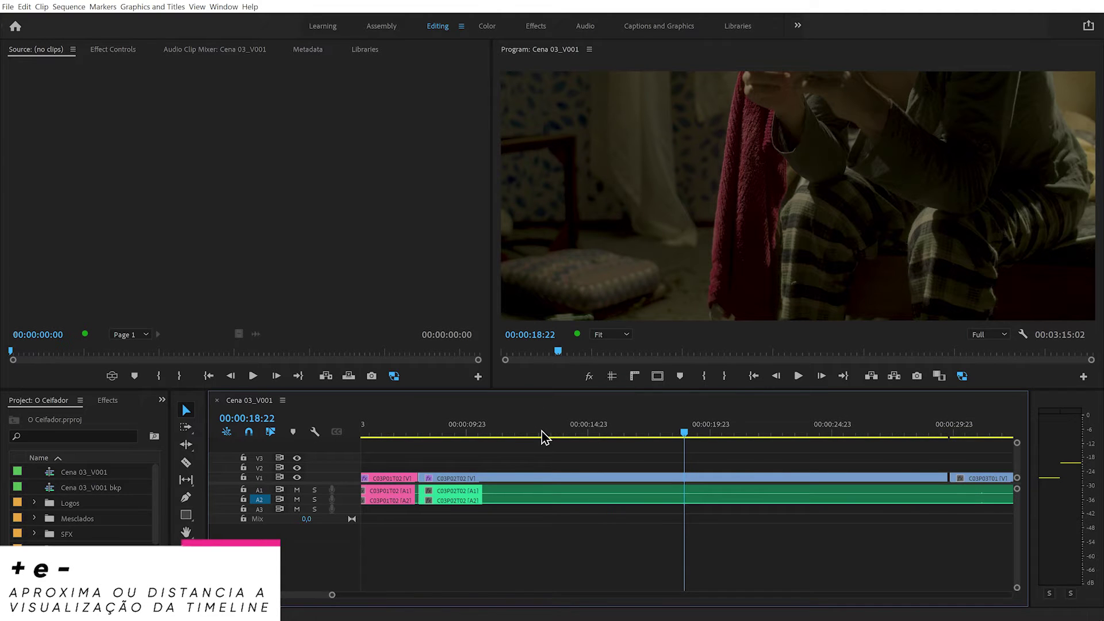
key("minus")
key("minus")
key("minus")
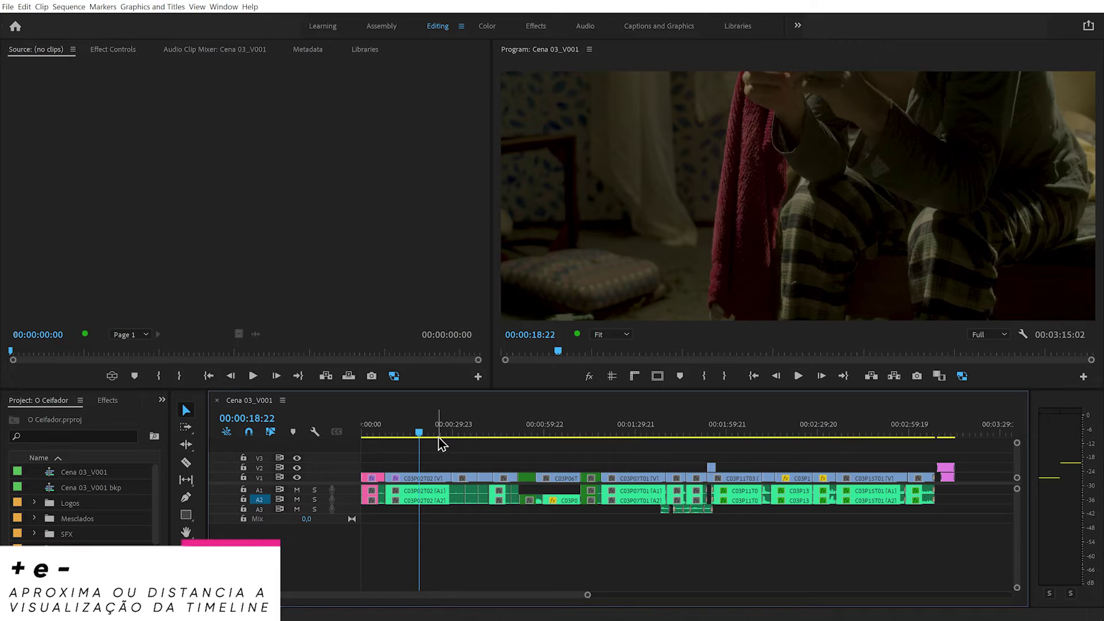
left_click(447, 431)
left_click_drag(448, 433, 460, 432)
key("=")
key("=")
key("=")
key("=")
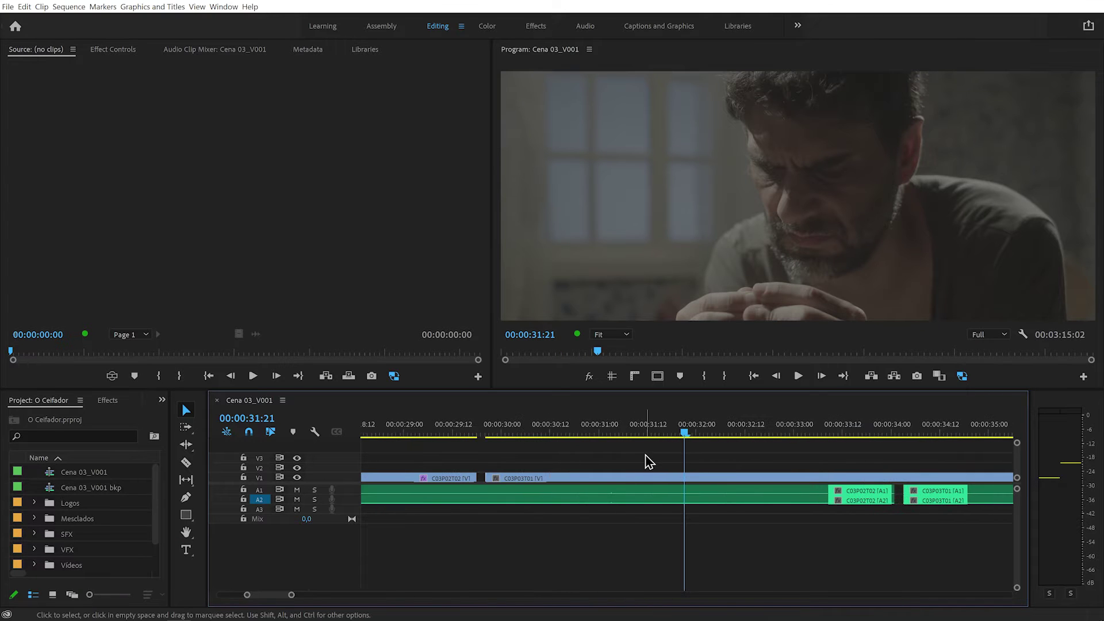
left_click_drag(469, 478, 478, 479)
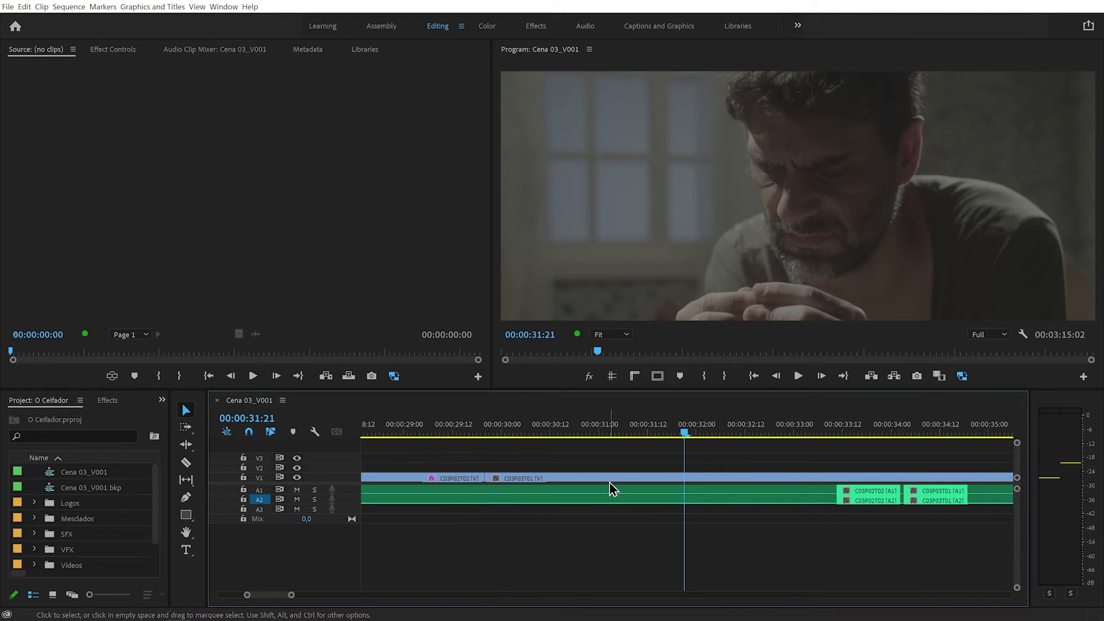
key("minus")
key("minus")
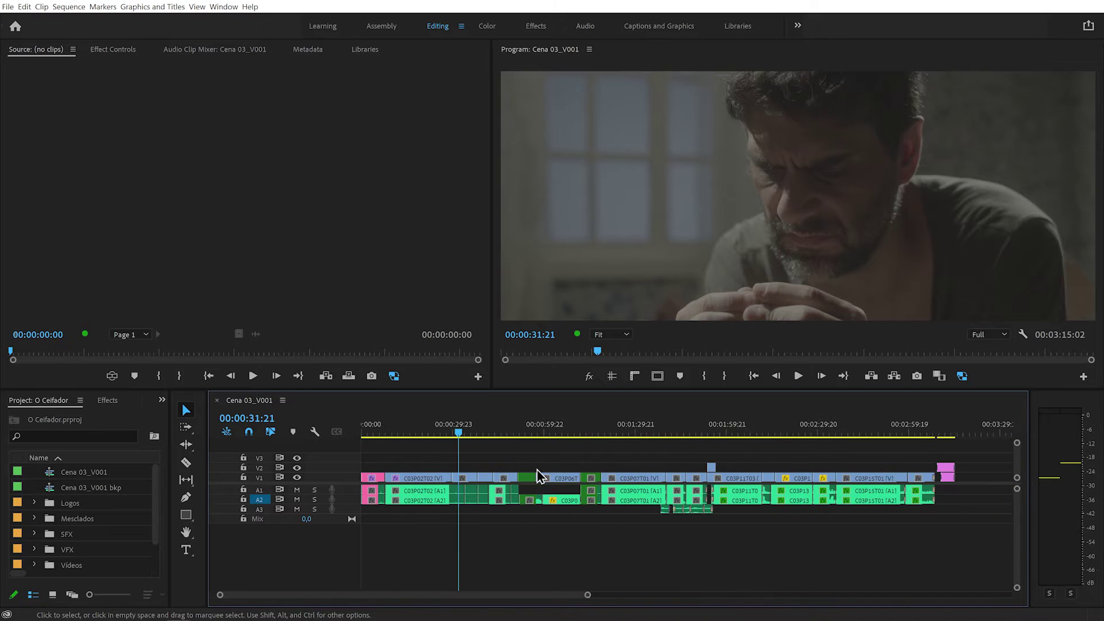
key("minus")
key("minus")
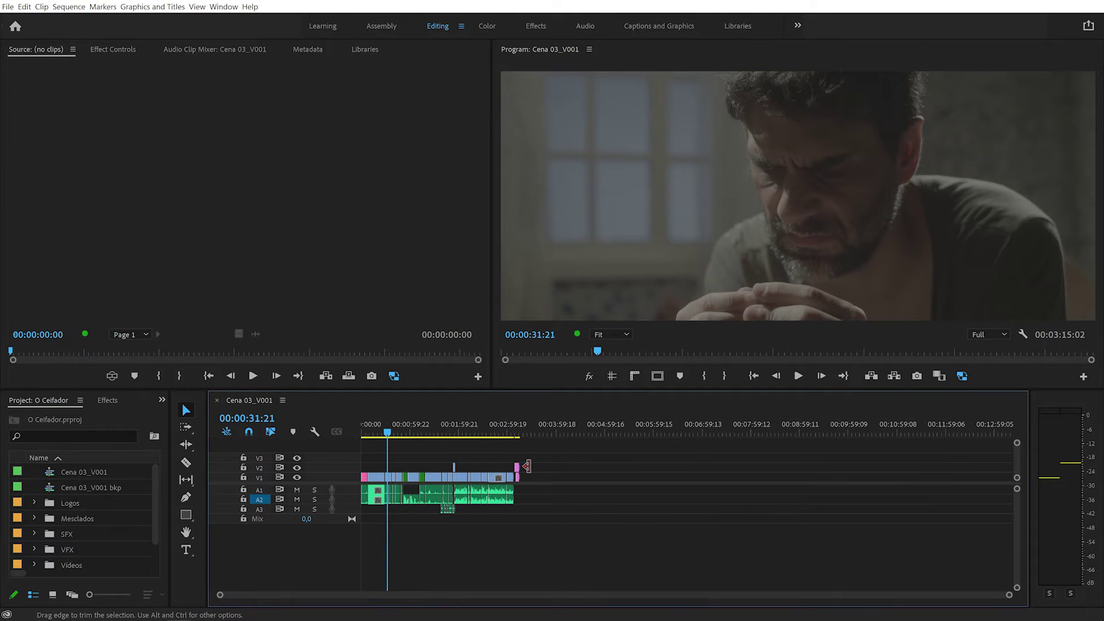
key("backslash")
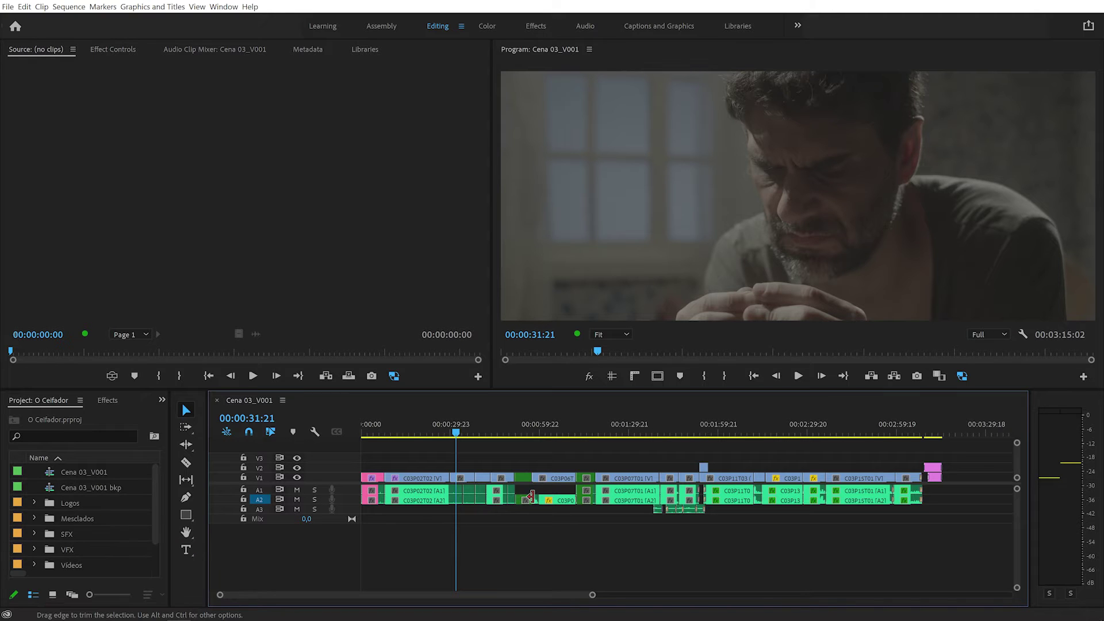
key("equal")
key("equal")
key("equal")
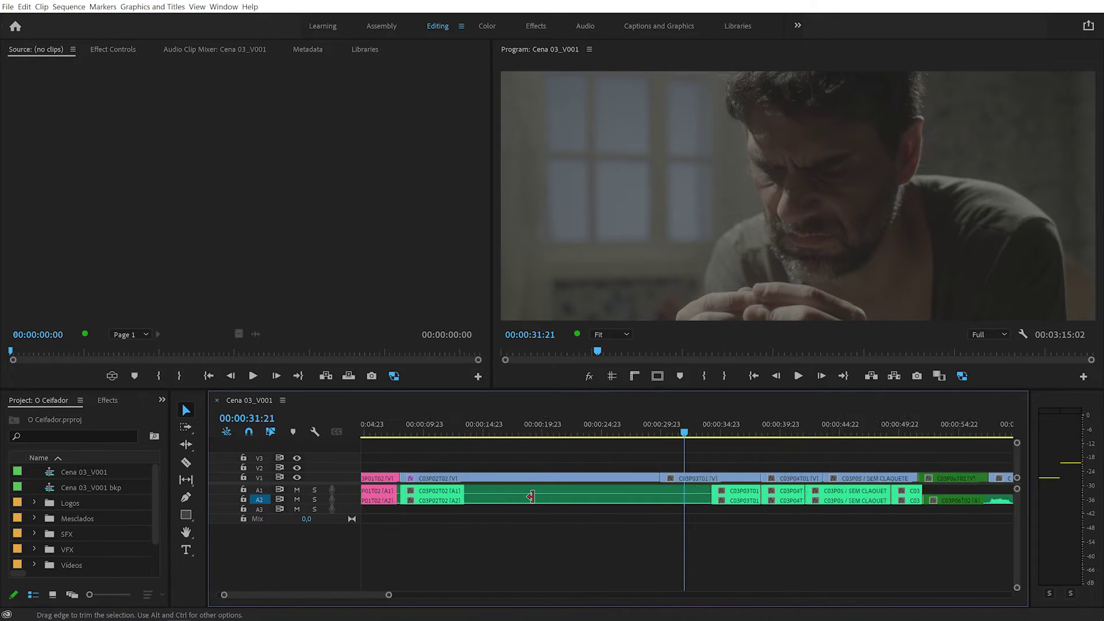
key("equal")
key("equal")
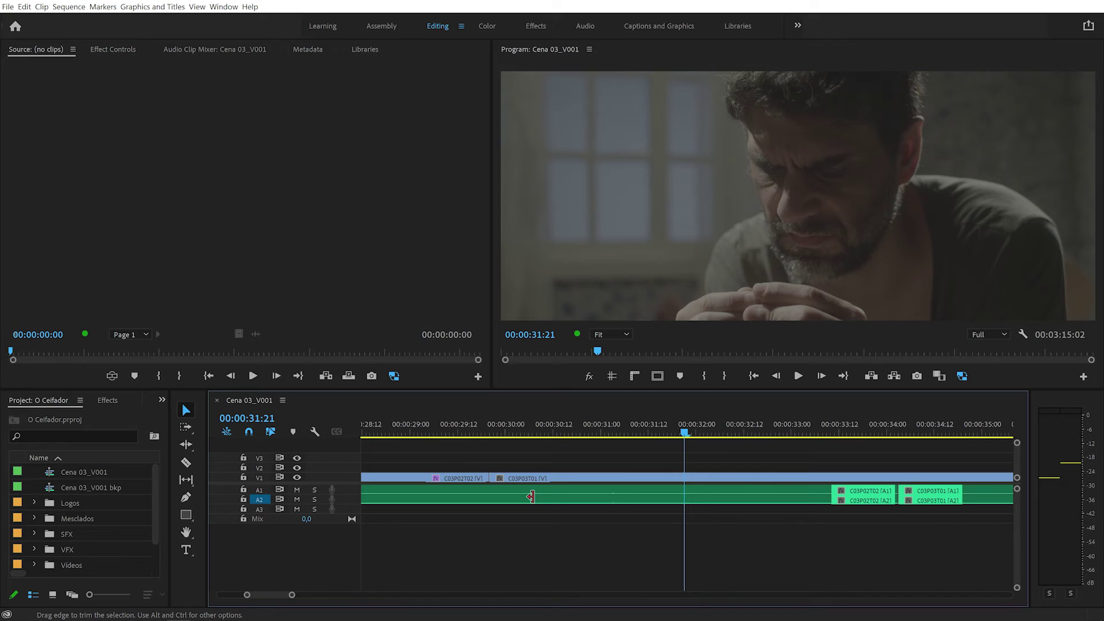
key("backslash")
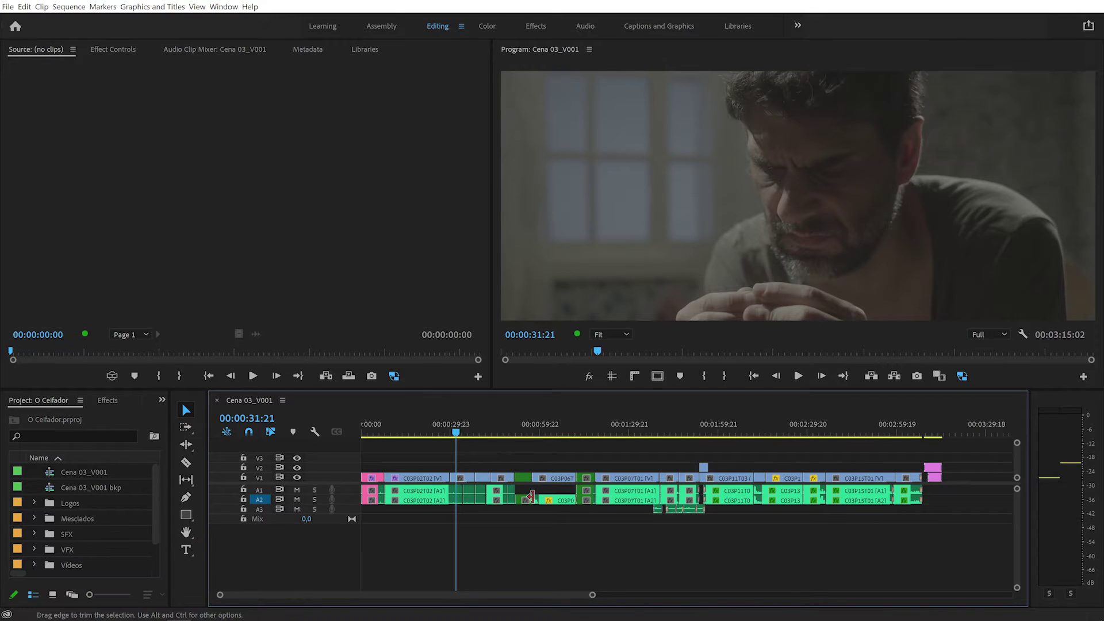
key("equal")
key("equal")
key("equal")
key("equal")
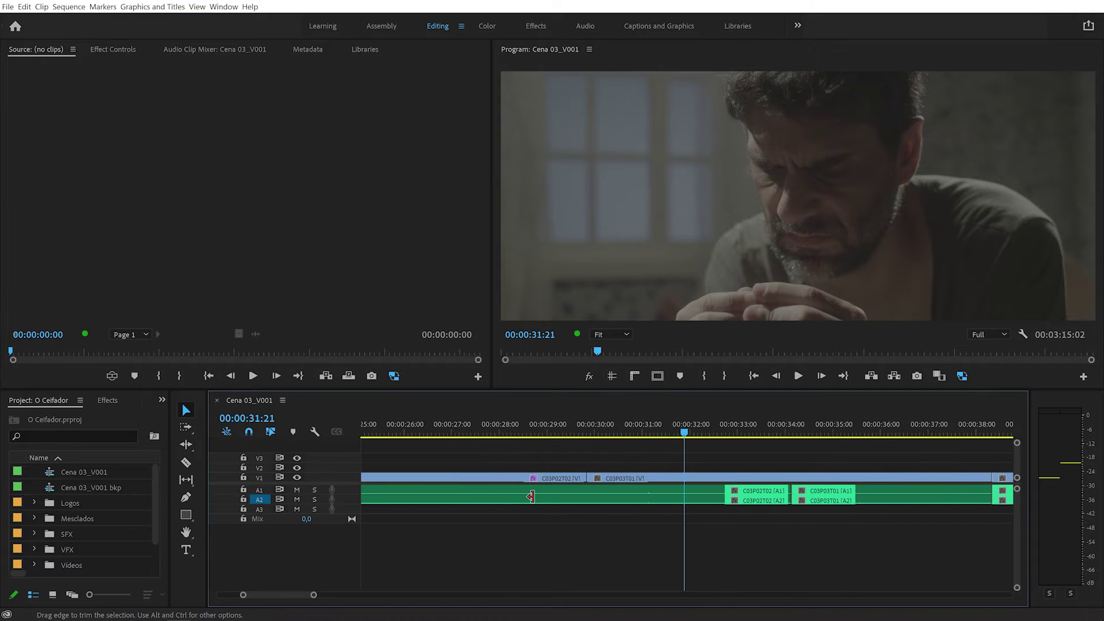
key("Page_Down")
key("Page_Down")
key("Page_Up")
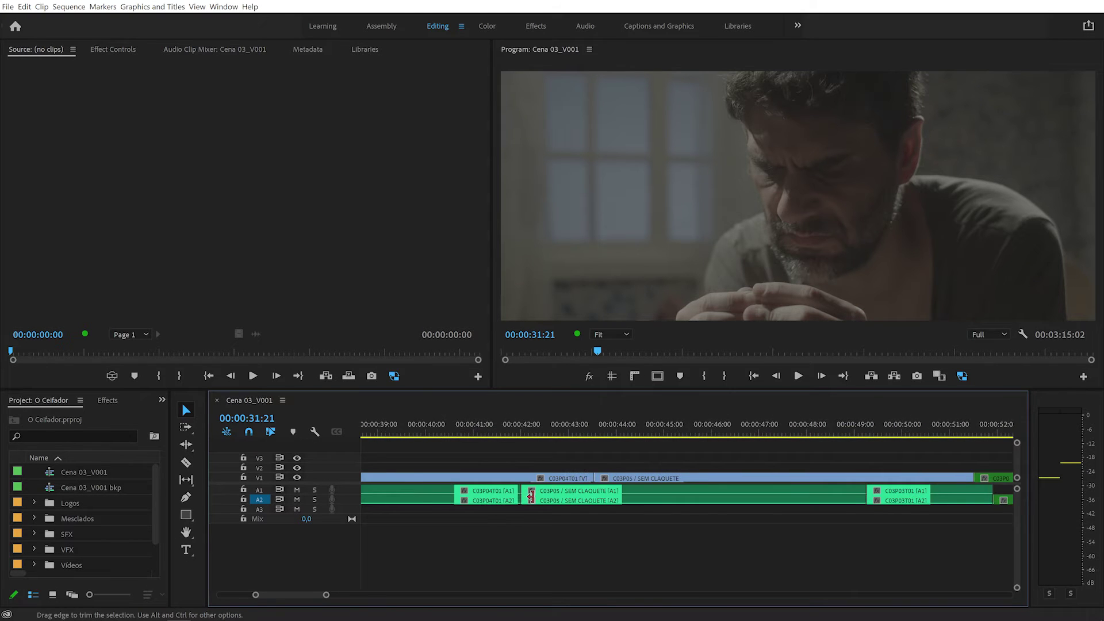
key("Page_Up")
key("Page_Up")
key("Page_Up")
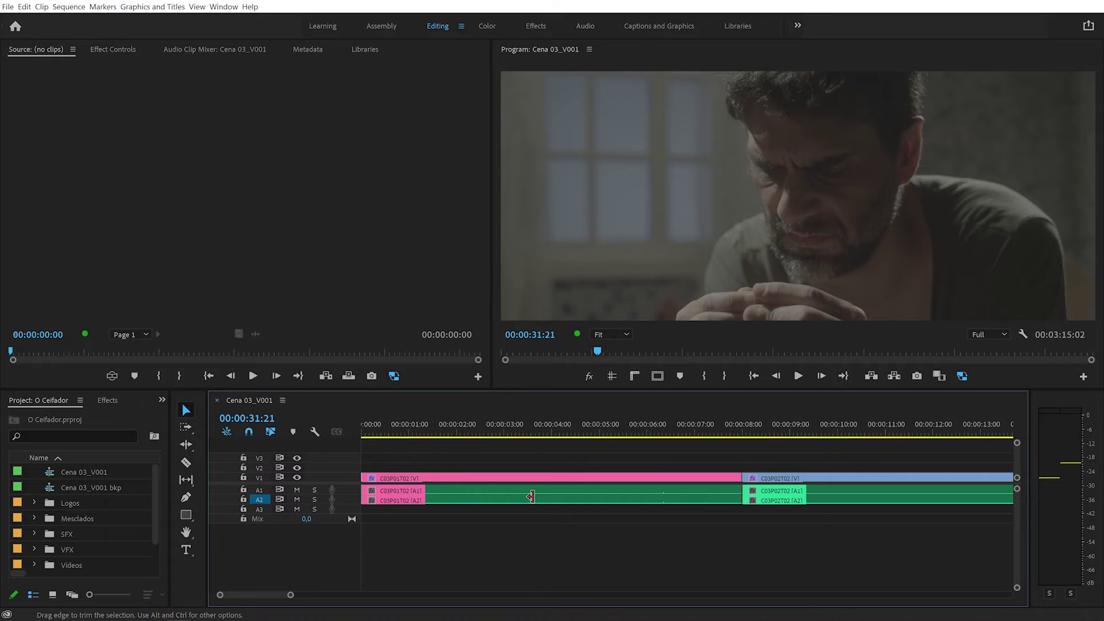
key("Page_Down")
key("Page_Down")
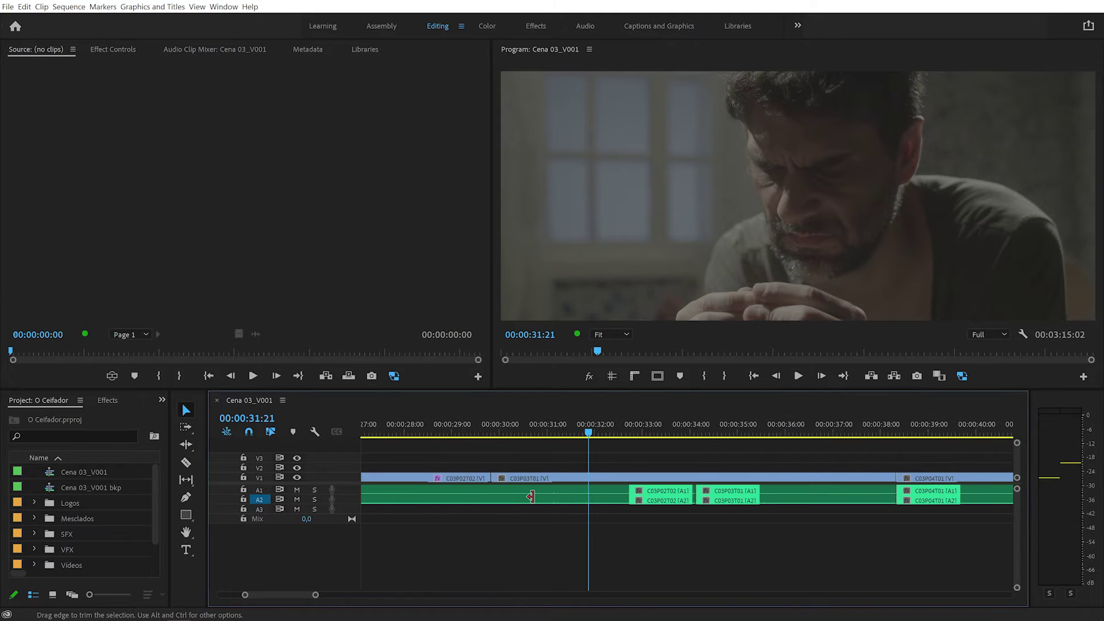
key("Page_Down")
key("Page_Down")
key("Page_Down")
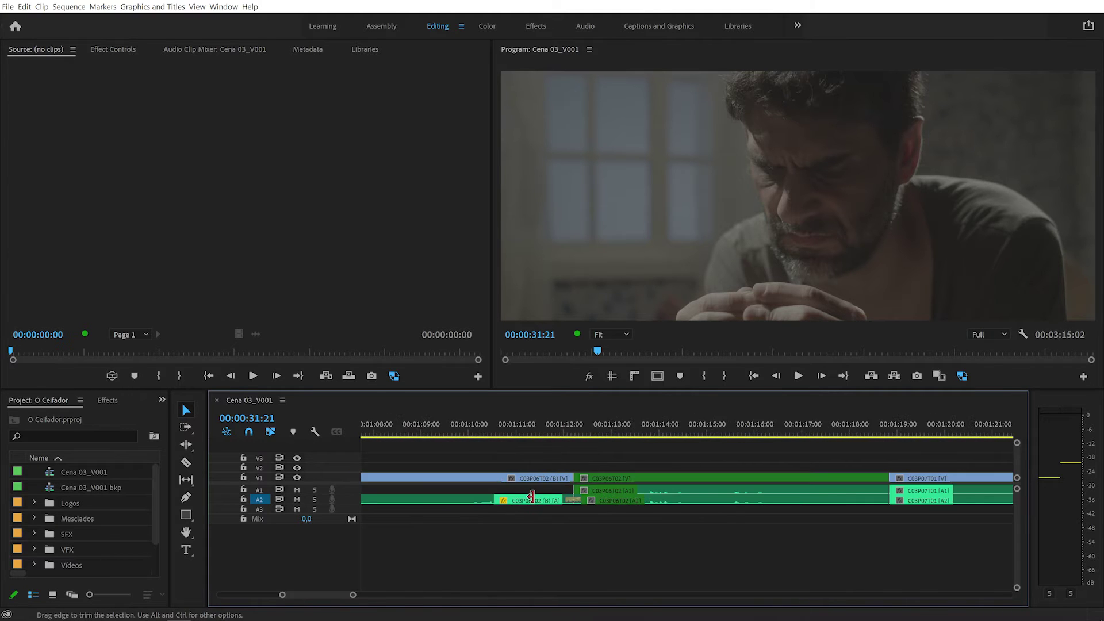
key("Page_Down")
key("Page_Down")
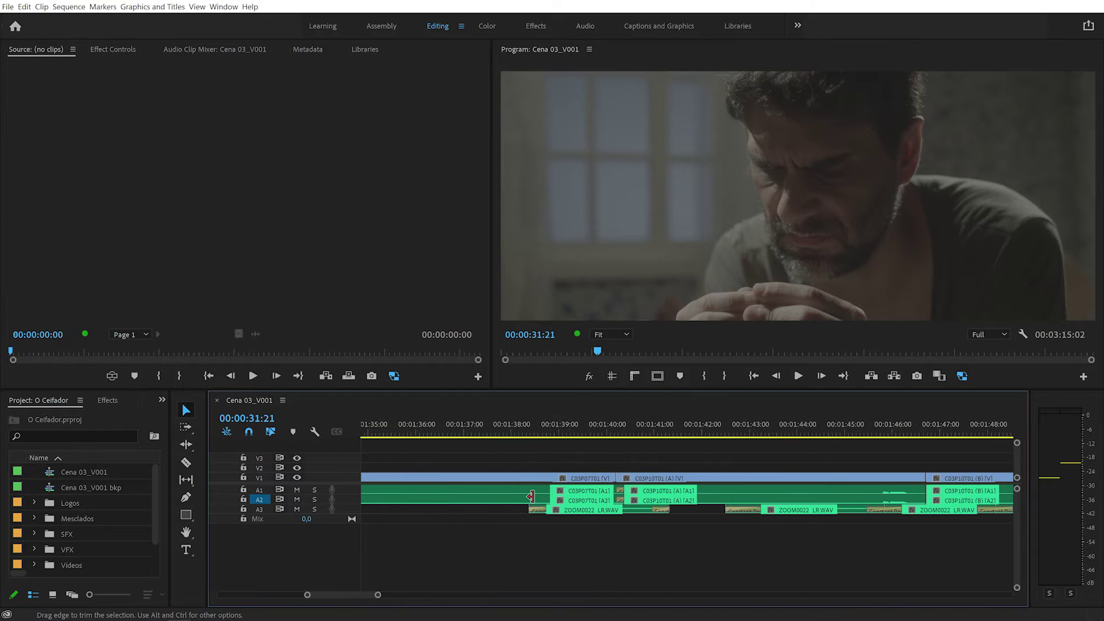
key("backslash")
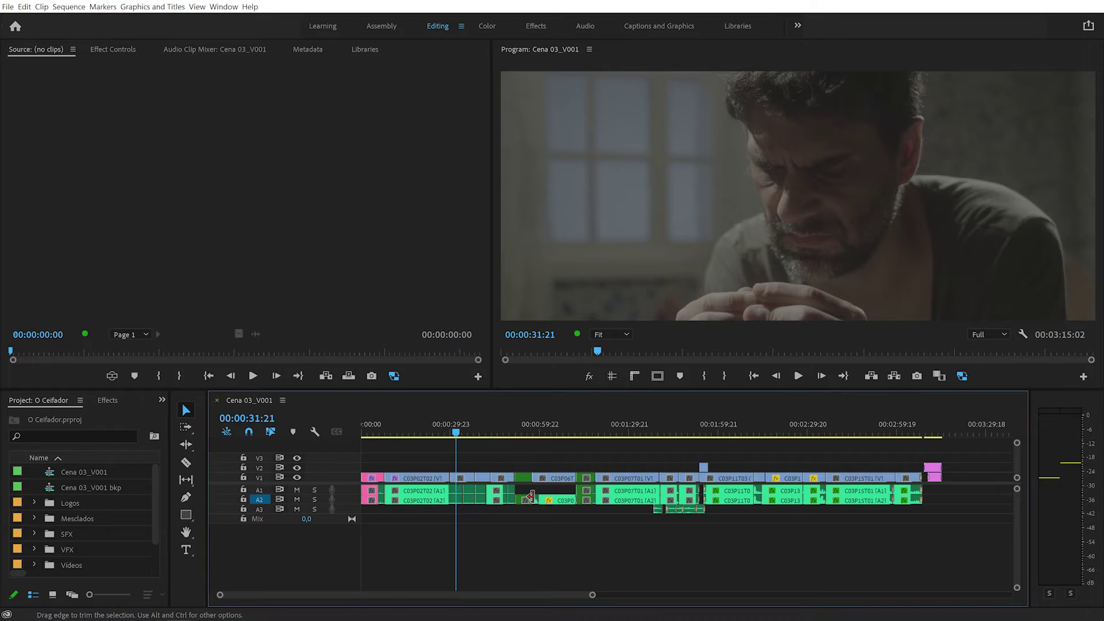
- Expand and collapse all timeline tracks, ending at minimum height
key("shift+equal")
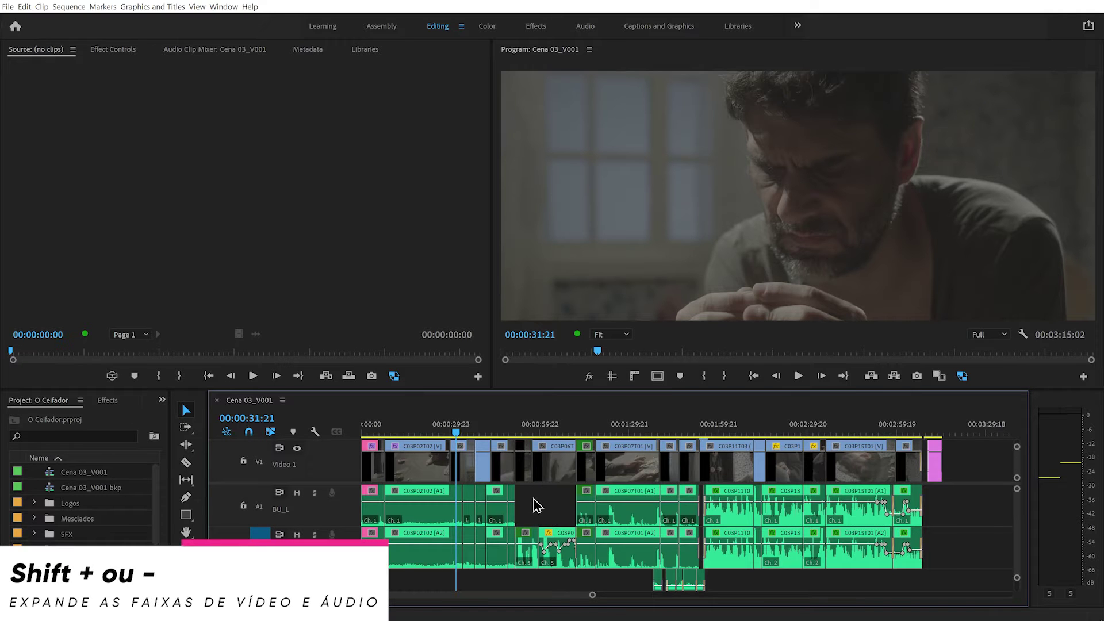
key("shift+minus")
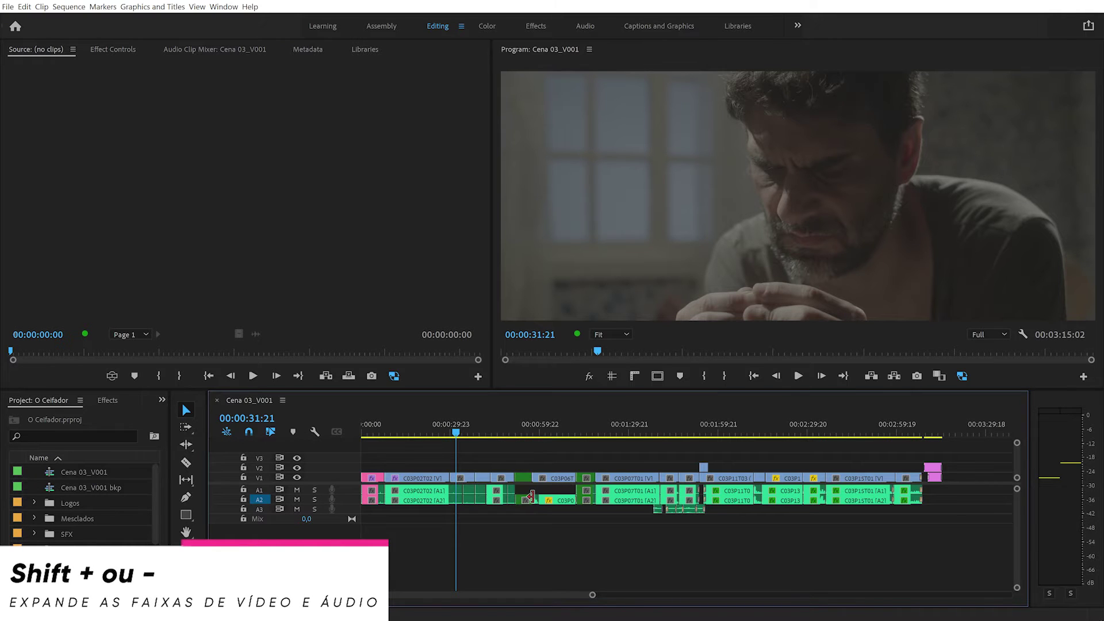
key("shift+equal")
key("shift+minus")
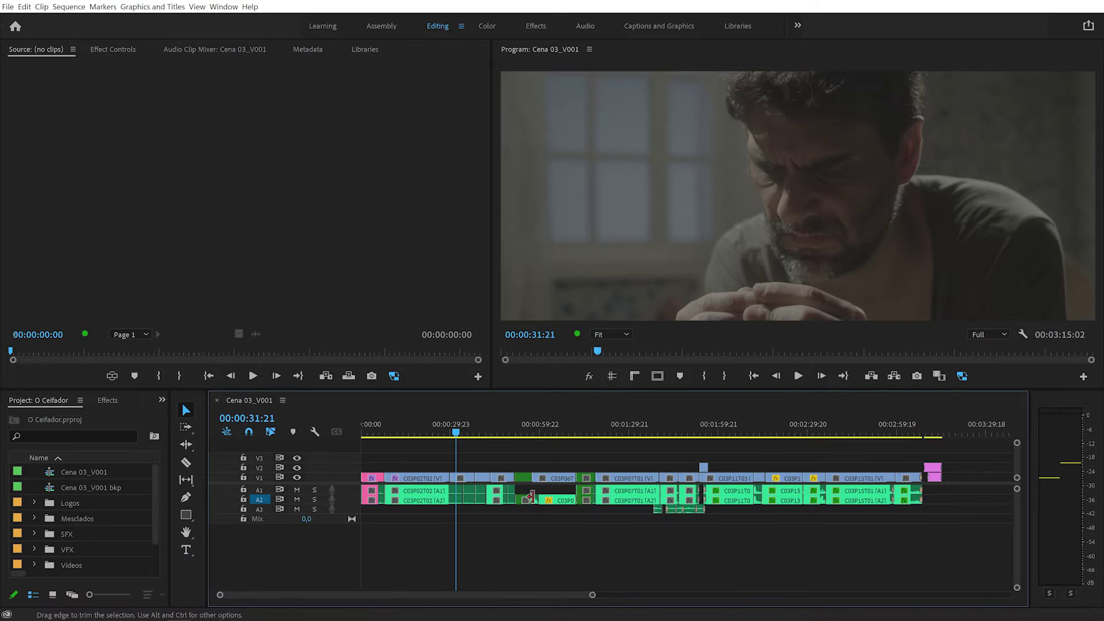
key("shift+equal")
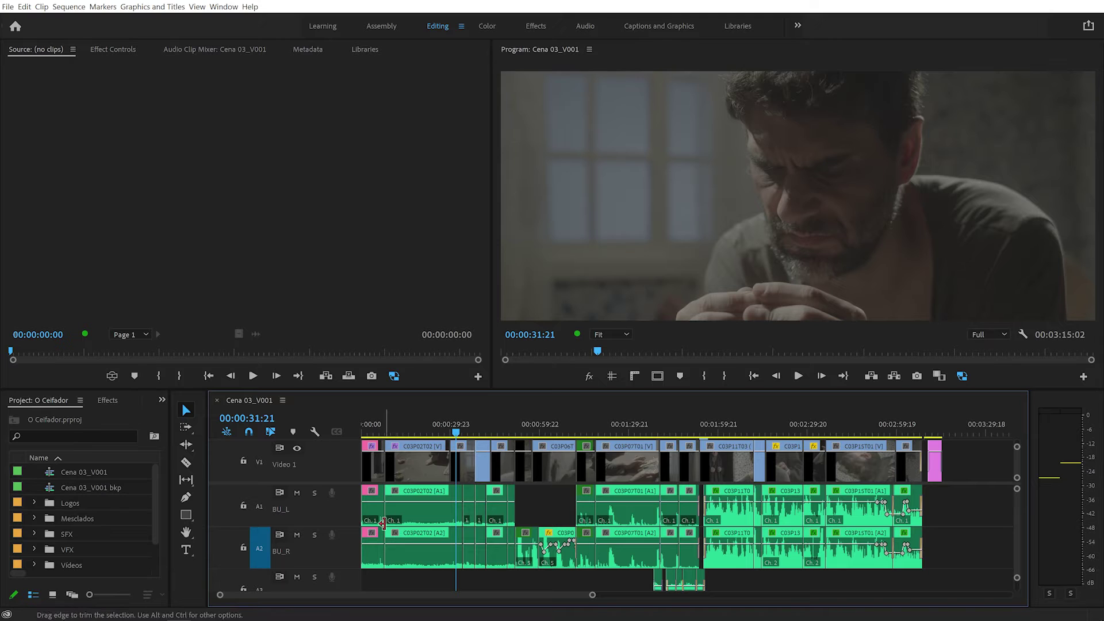
key("shift+minus")
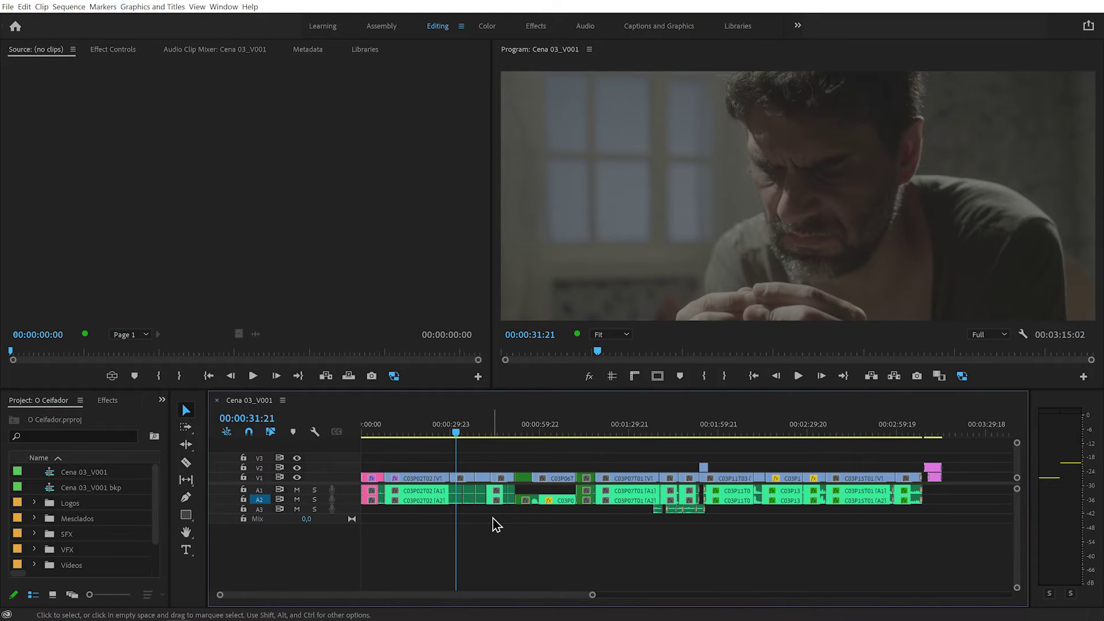
- Enlarge then shrink the audio tracks, and scrub source clip C03P02T02 to 00:00:14:02
key("alt+equal")
key("alt+equal")
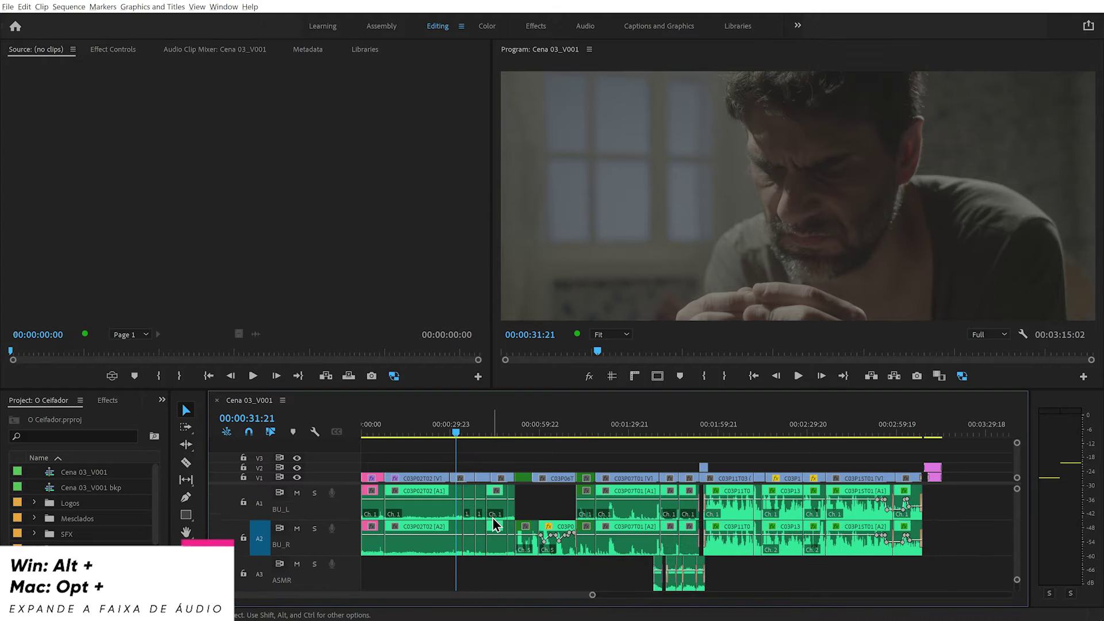
key("alt+equal")
key("alt+equal")
key("alt+equal")
key("alt+equal")
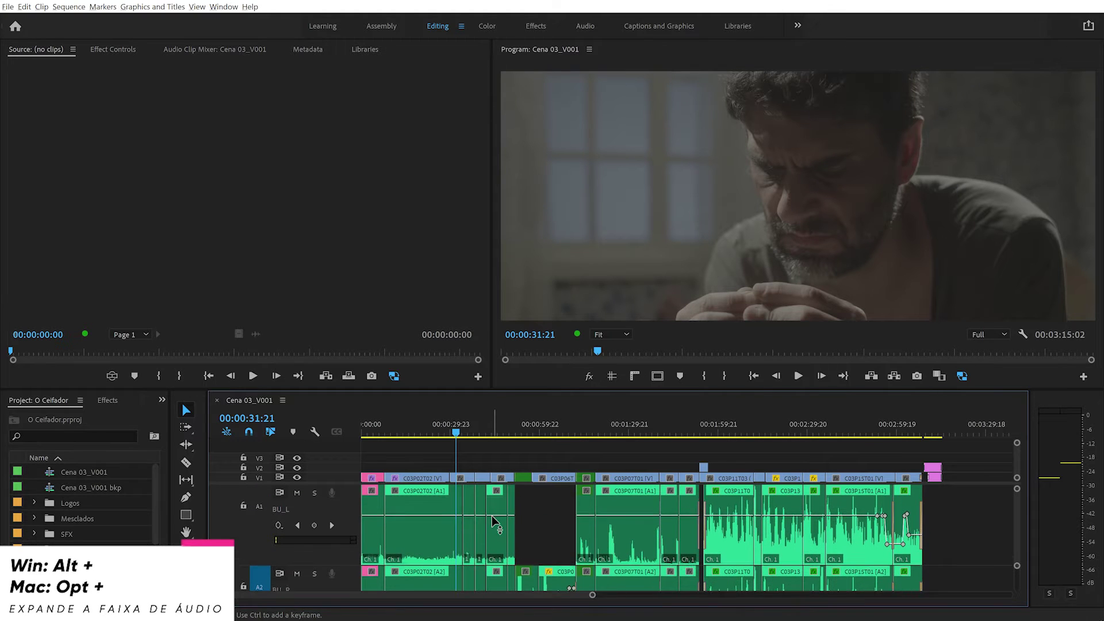
key("alt+minus")
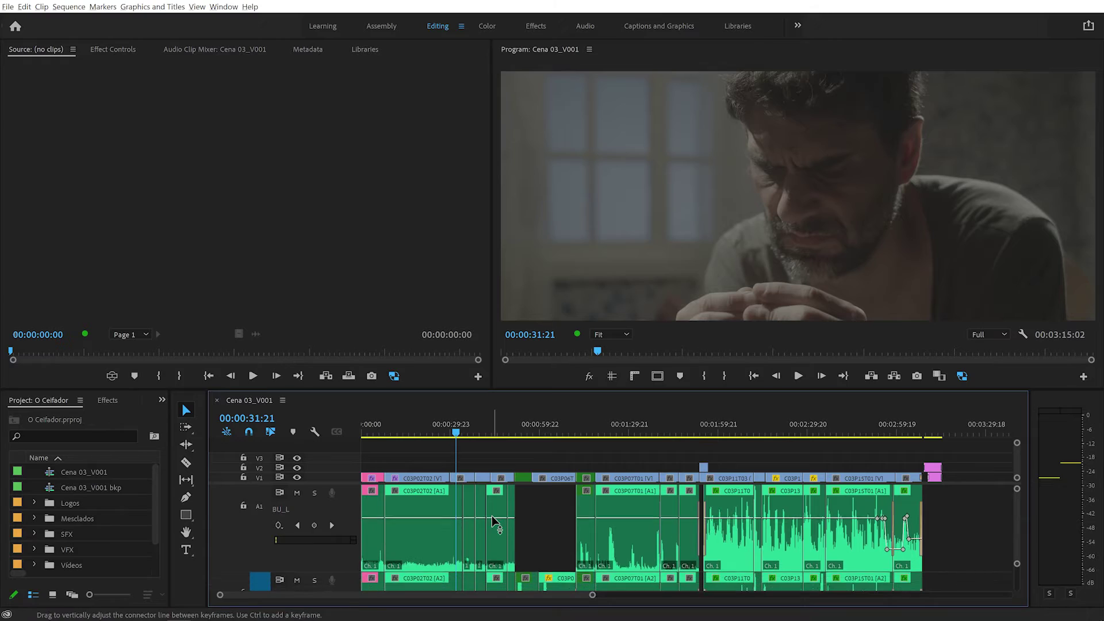
key("alt+minus")
key("alt+minus")
key("alt+minus")
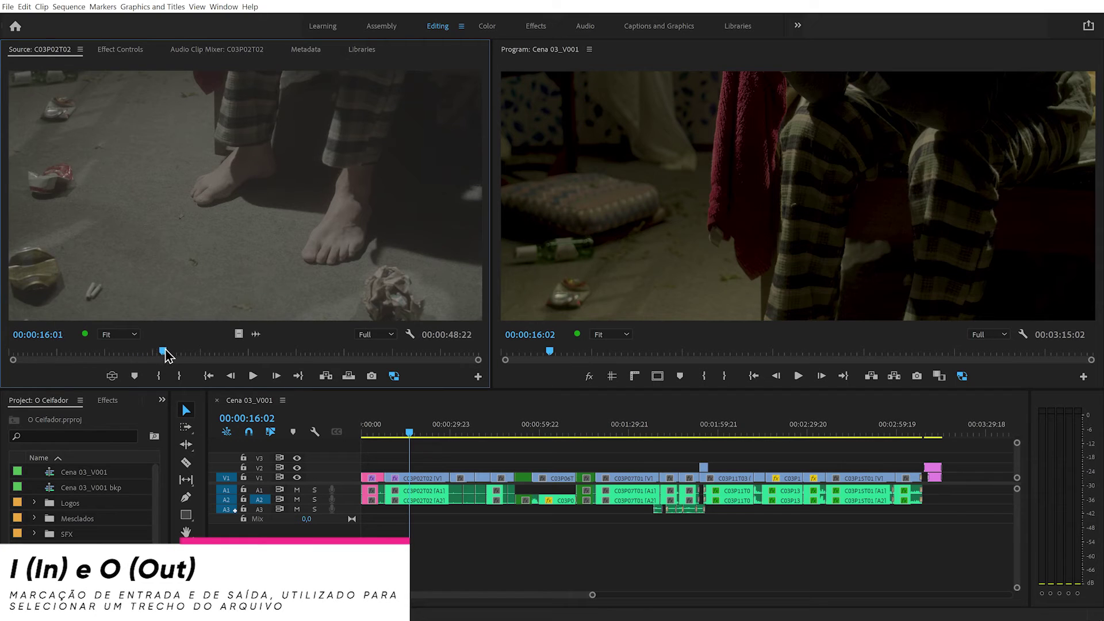
left_click_drag(163, 353, 145, 353)
- Mark C03P02T02's source range from 00:00:16:06 to 00:00:41:19, a 00:00:25:14 span
left_click_drag(145, 353, 412, 354)
key("i")
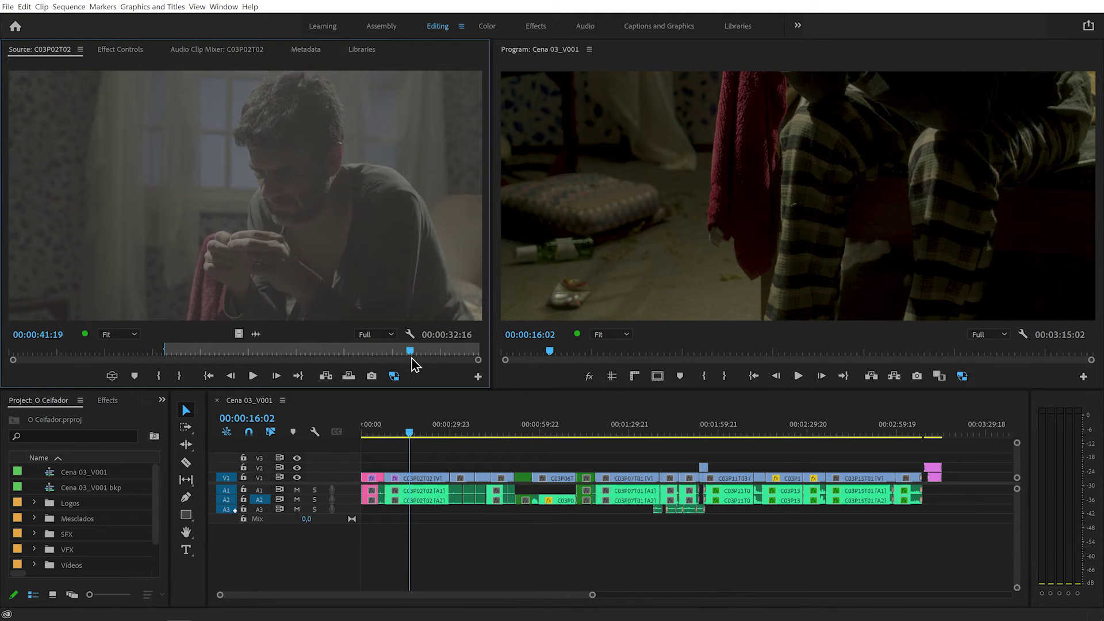
key("o")
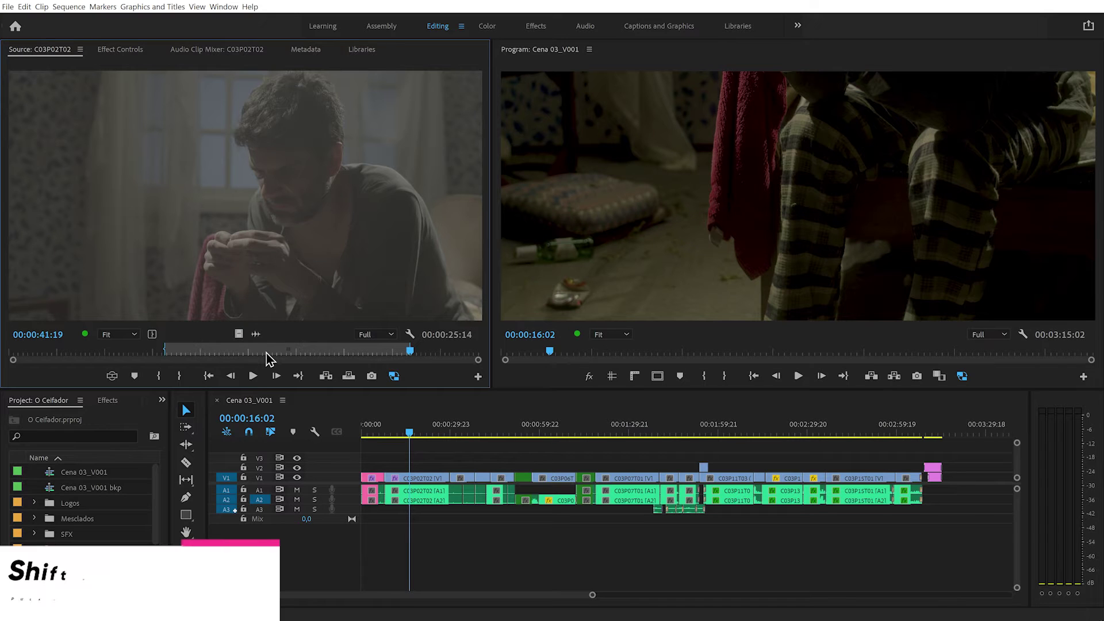
key("shift+i")
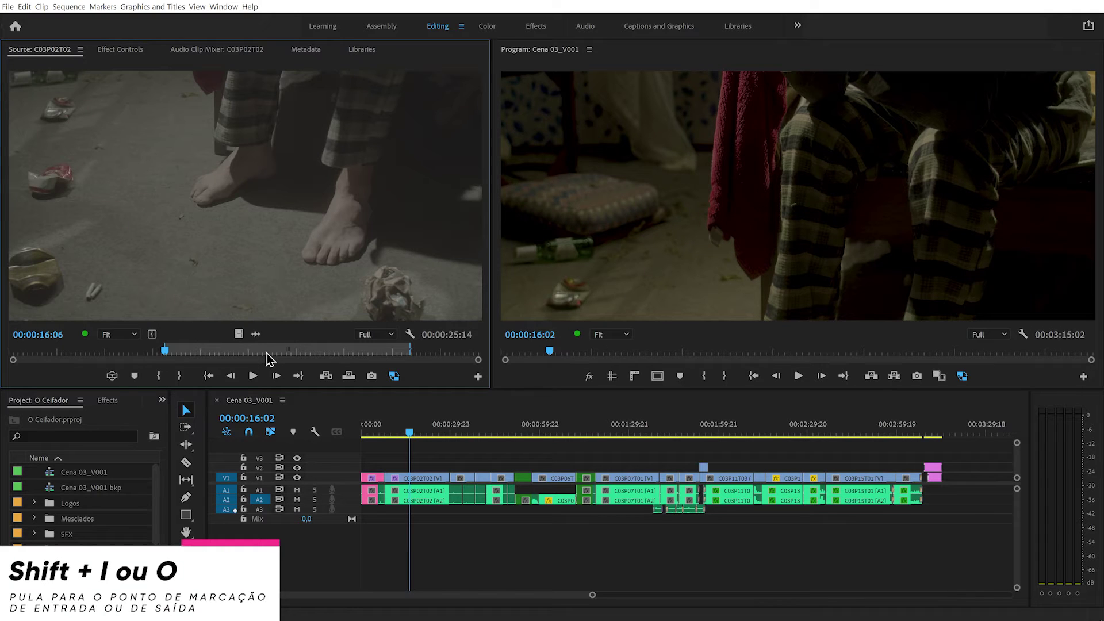
key("shift+o")
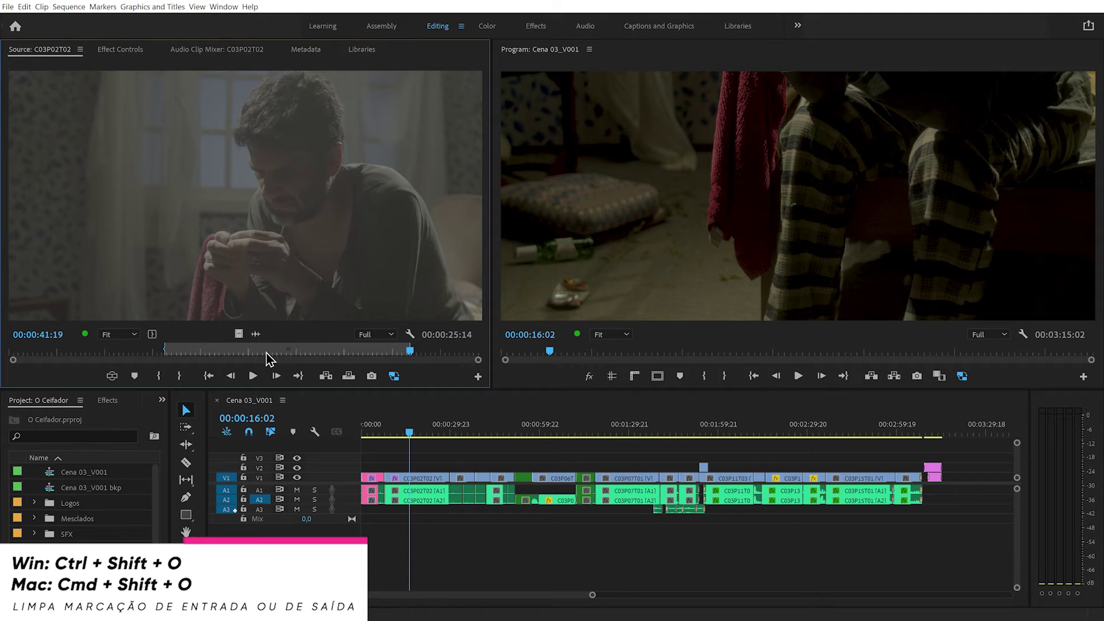
key("ctrl+shift+o")
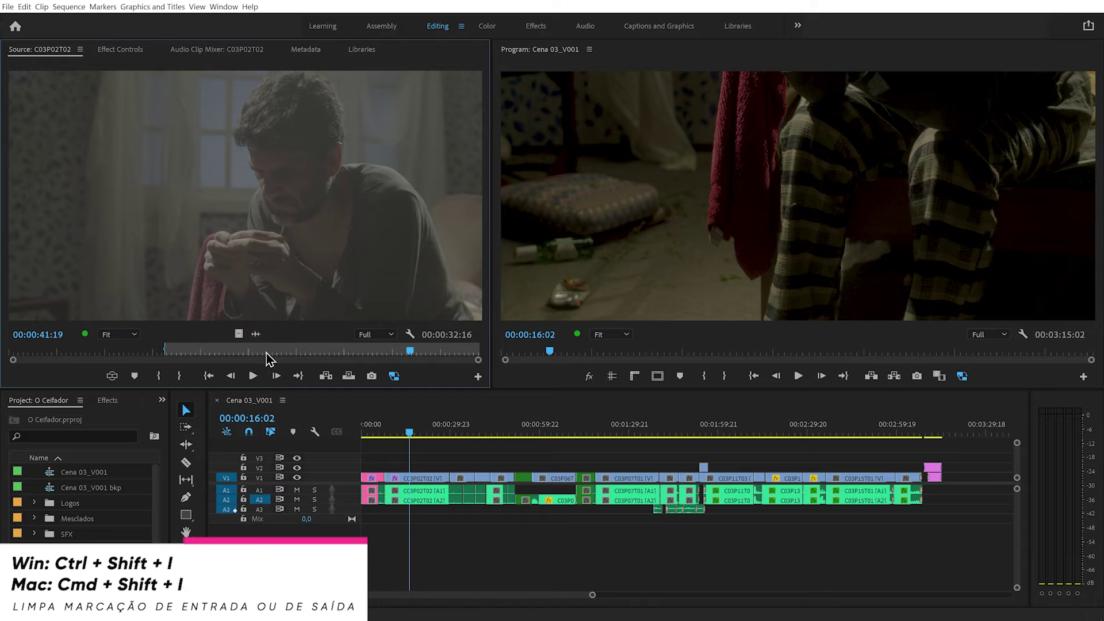
key("ctrl+shift+i")
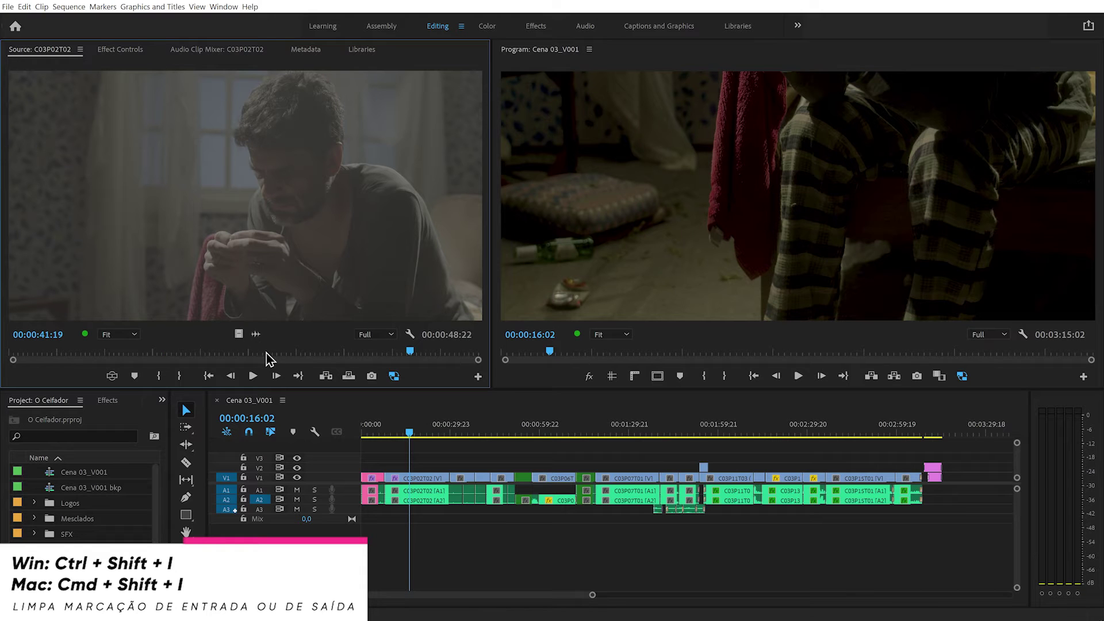
key("ctrl+z")
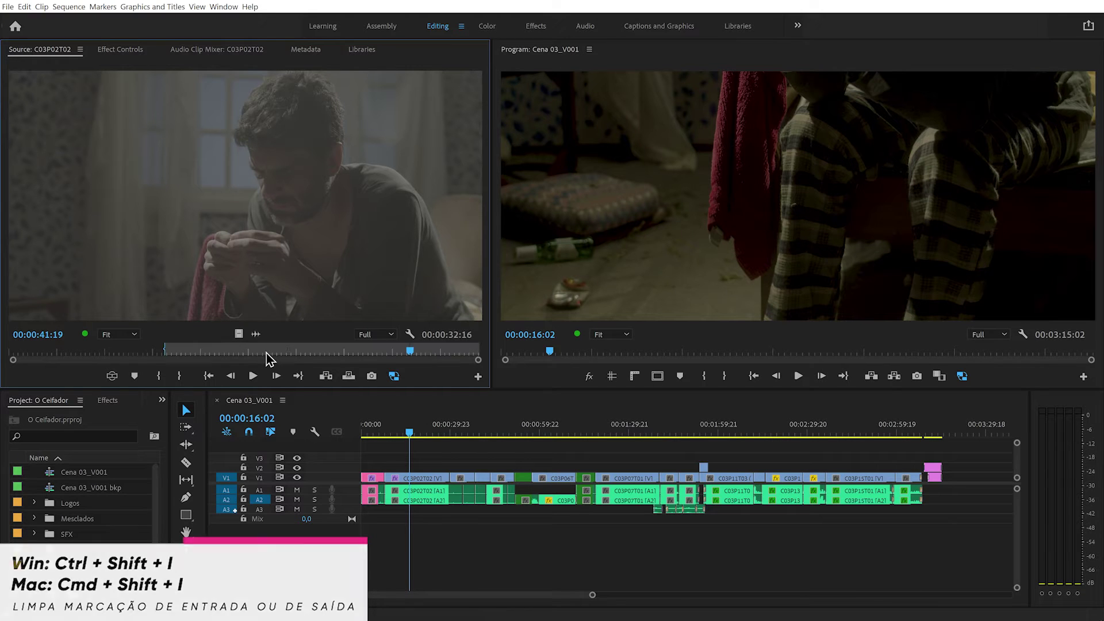
key("o")
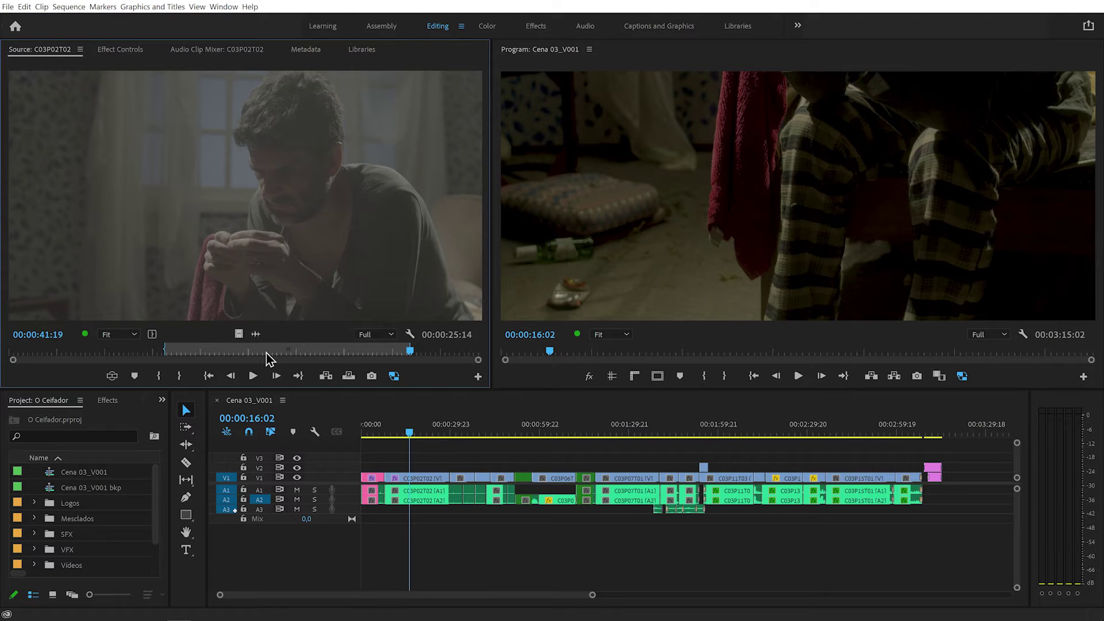
- Park C03P02T02 at 00:00:26:15, inside its still-marked source range
left_click(265, 352)
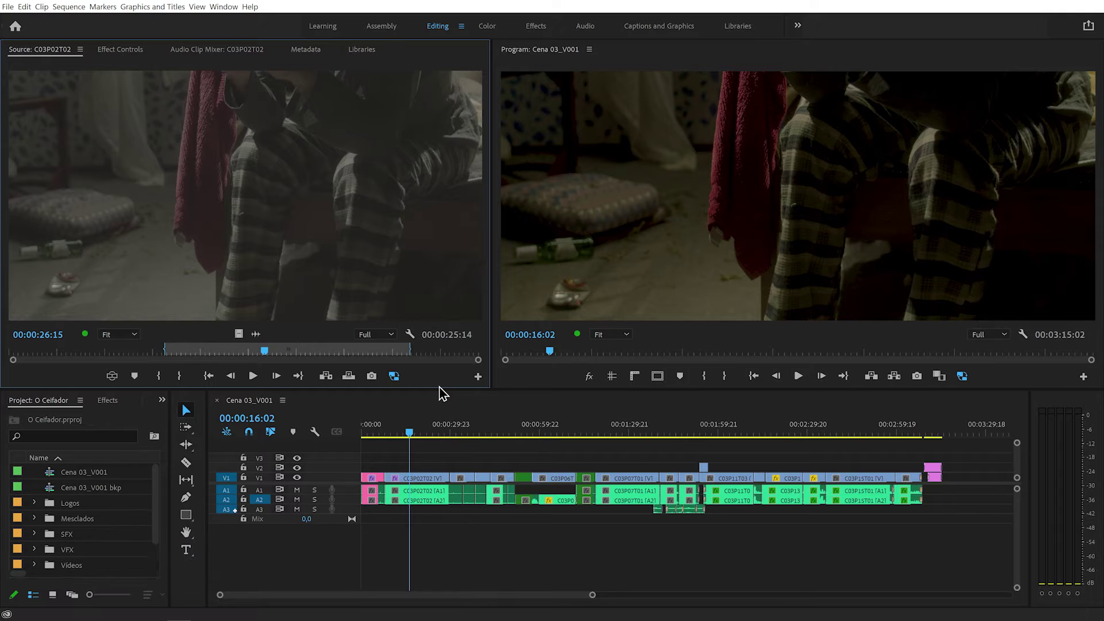
left_click(985, 428)
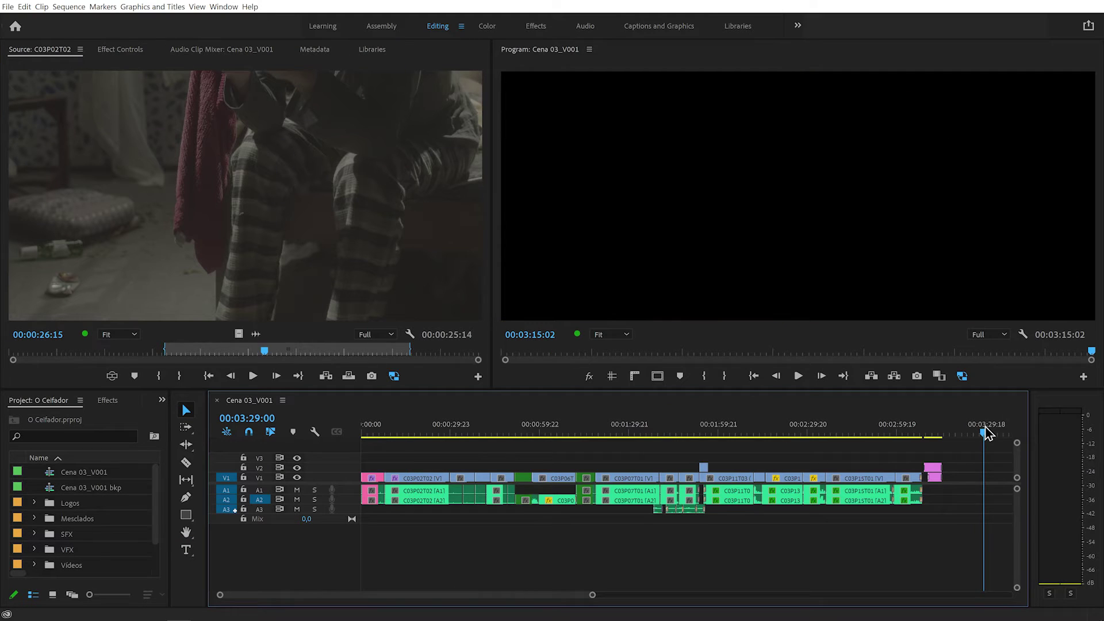
key("minus")
left_click_drag(688, 426, 719, 426)
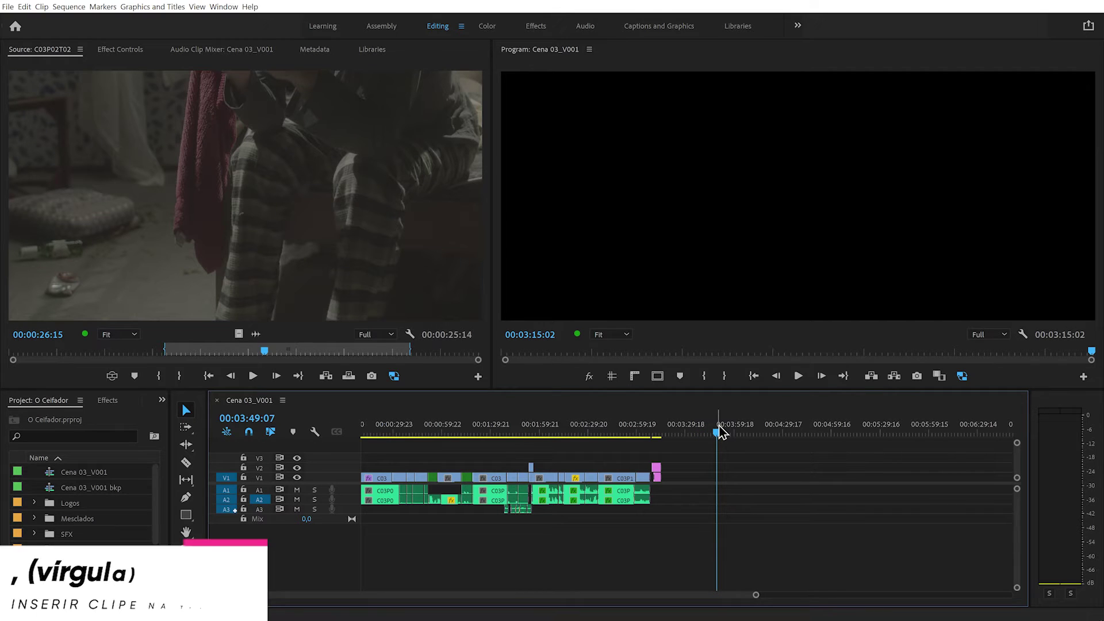
key("comma")
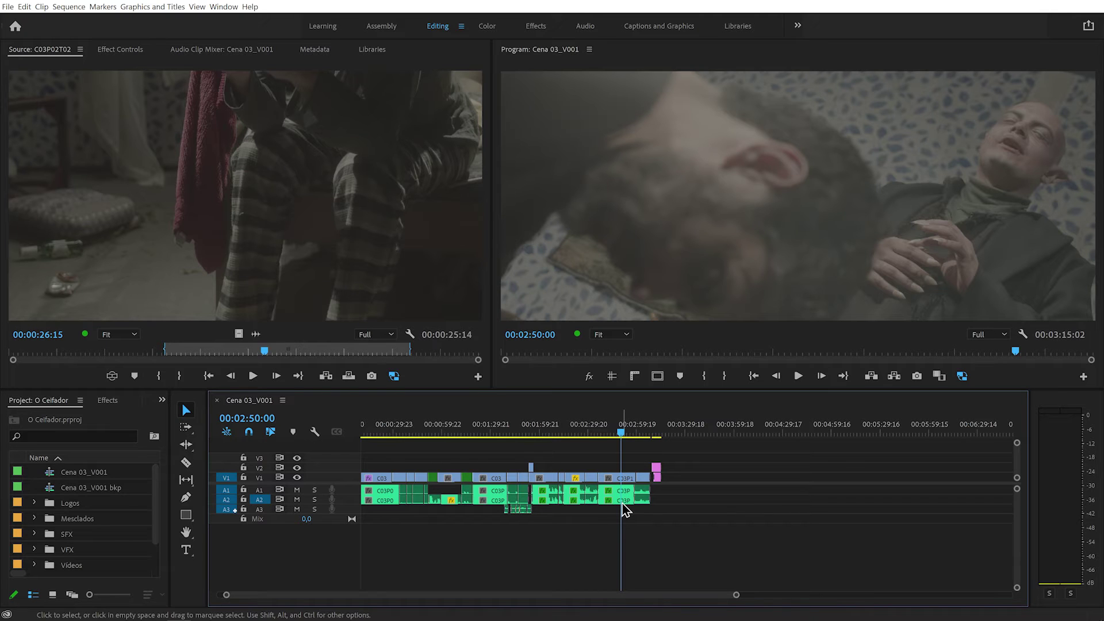
left_click(623, 428)
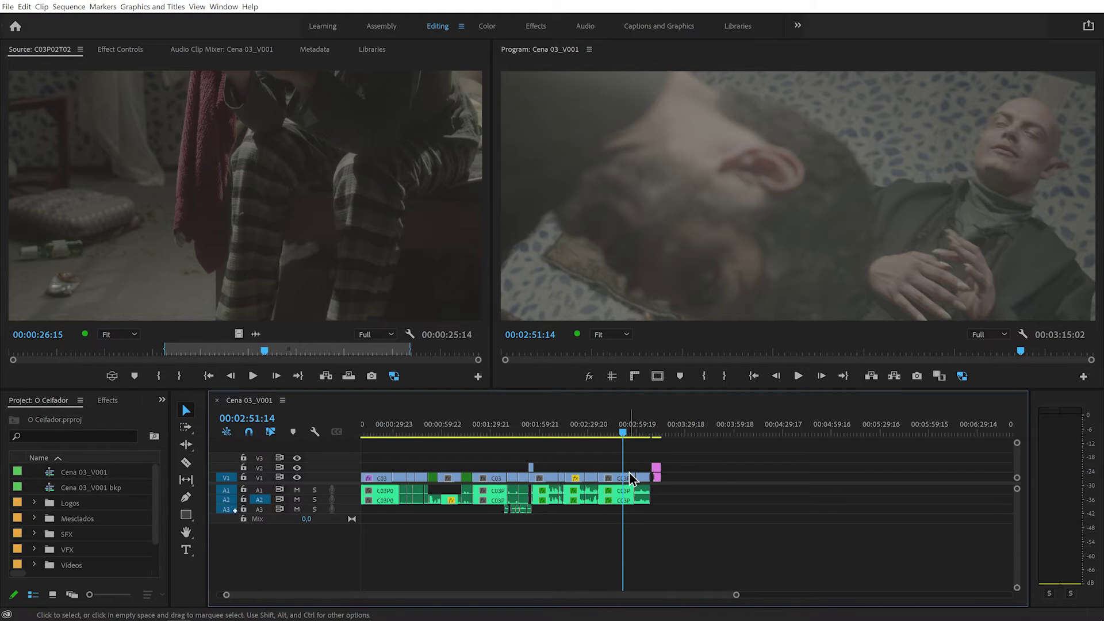
key("comma")
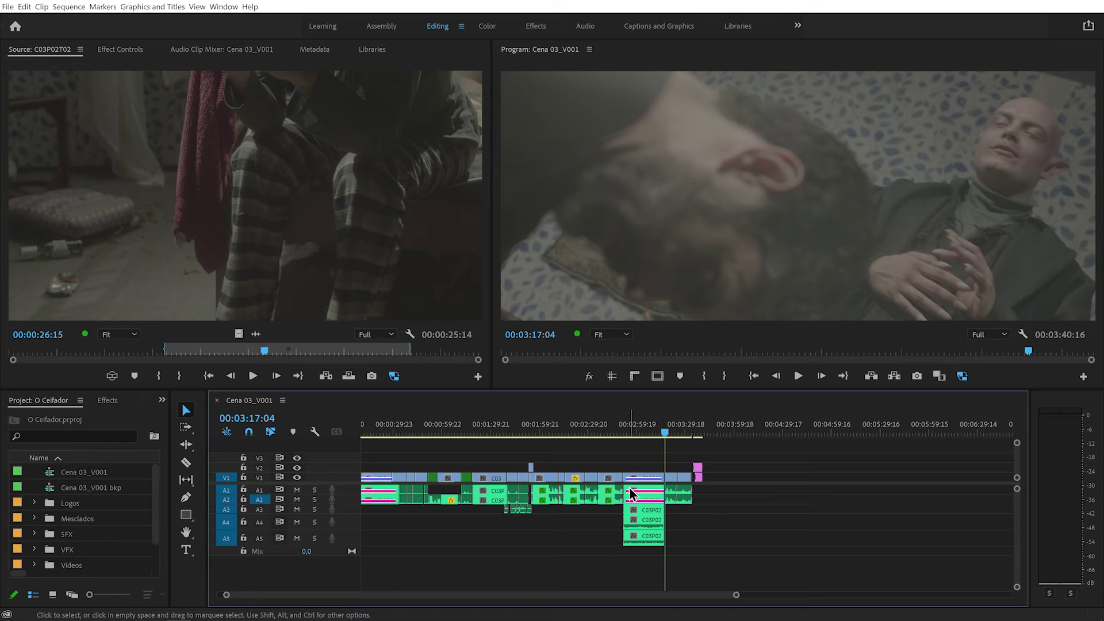
key("ctrl+z")
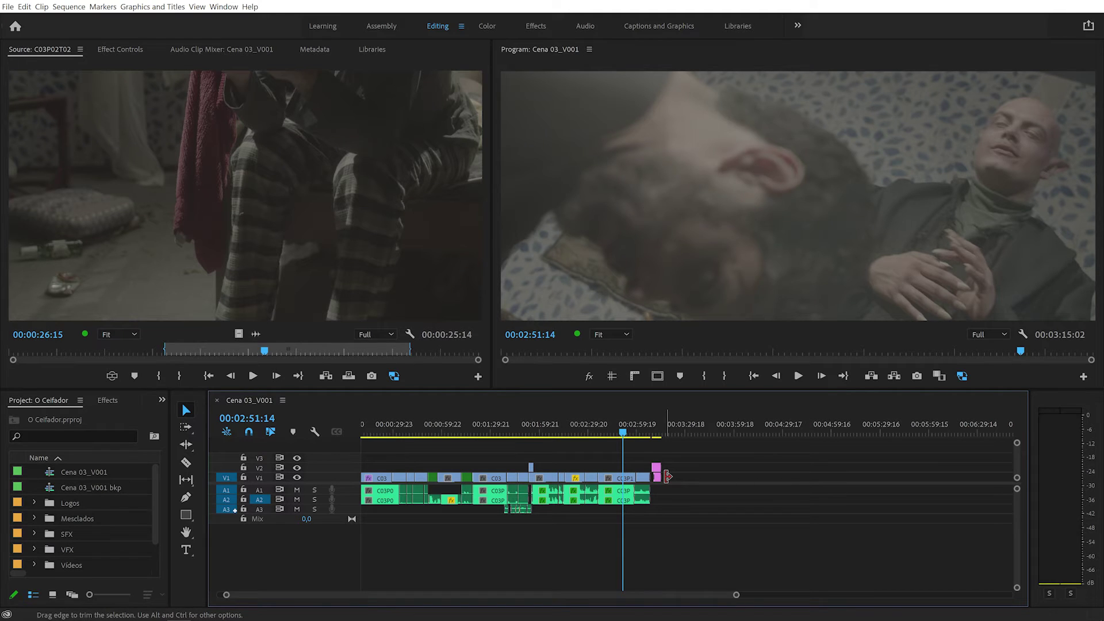
key("period")
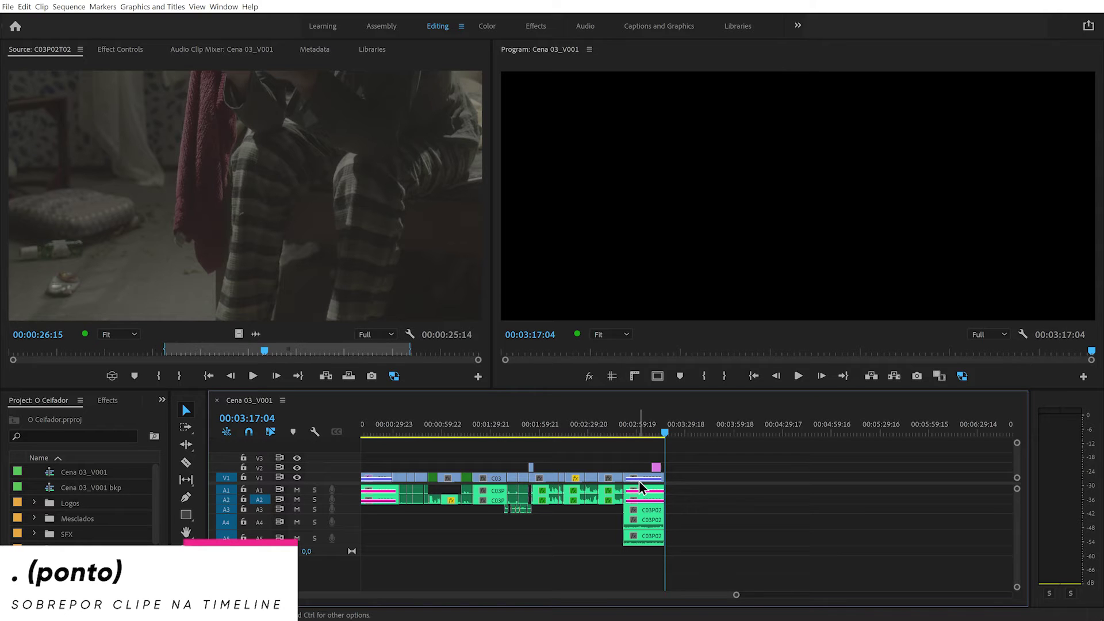
key("ctrl+z")
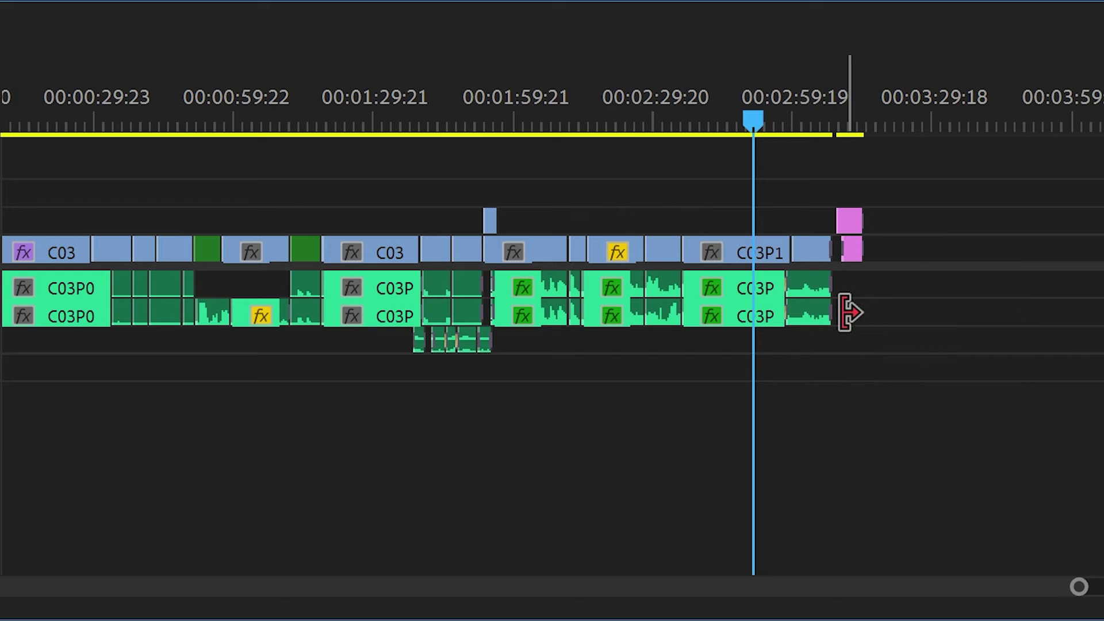
key("period")
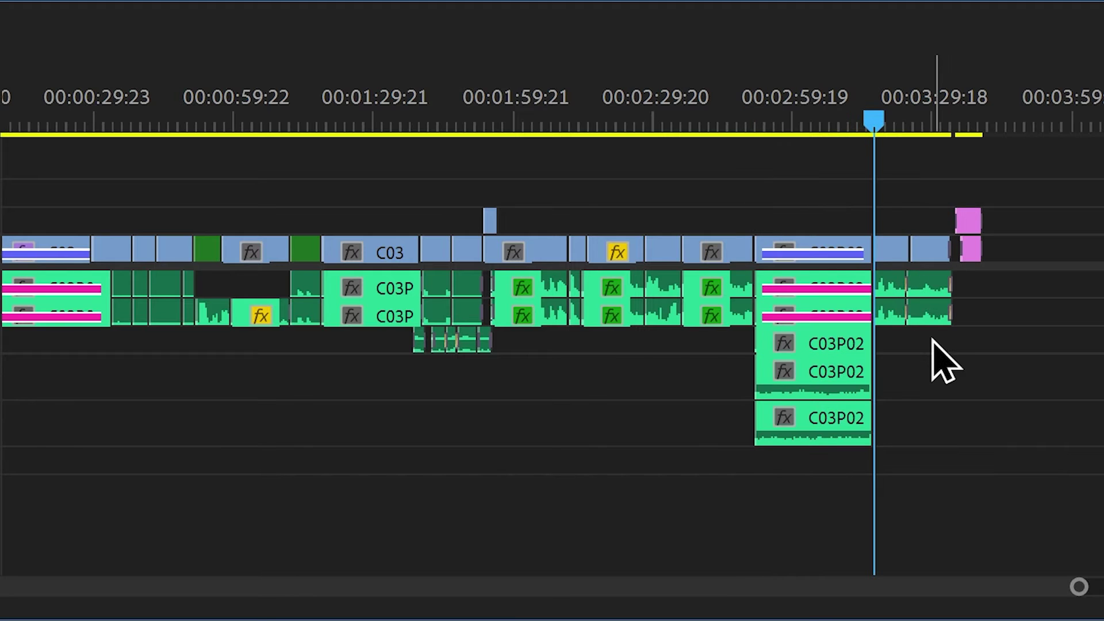
key("ctrl+z")
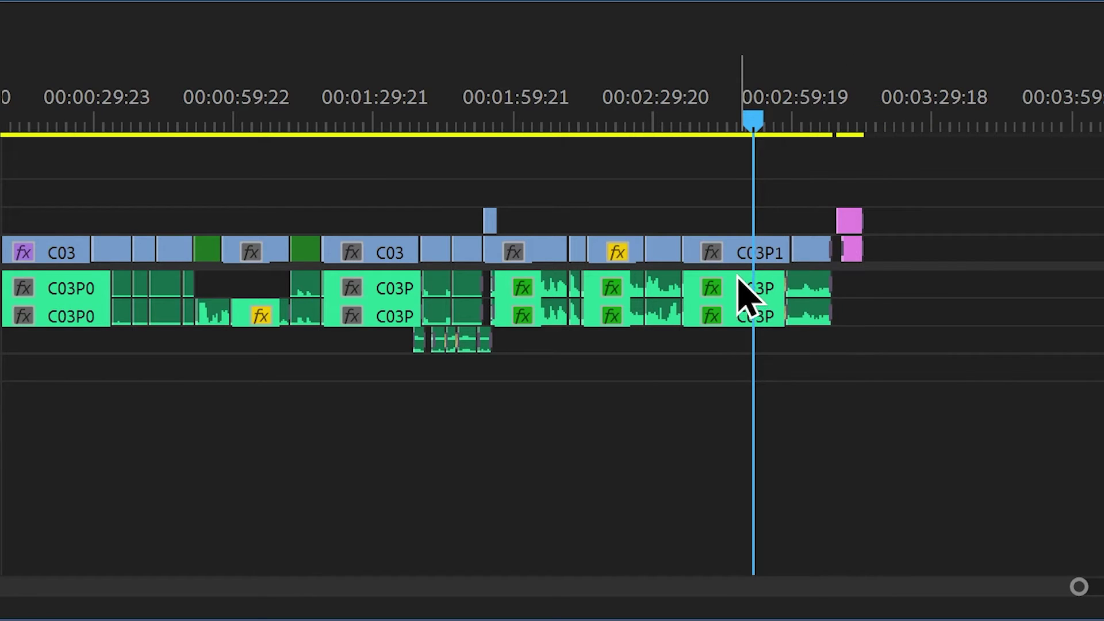
key("period")
key("ctrl+z")
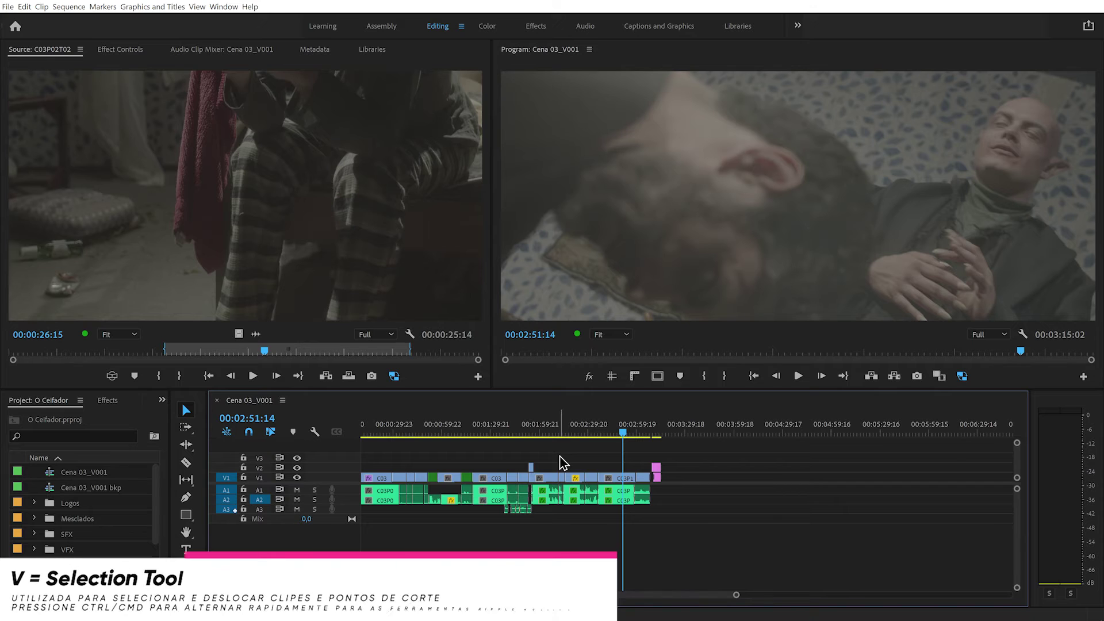
- Use Track Select Forward (A) to select every clip ahead of several points in the sequence
key("a")
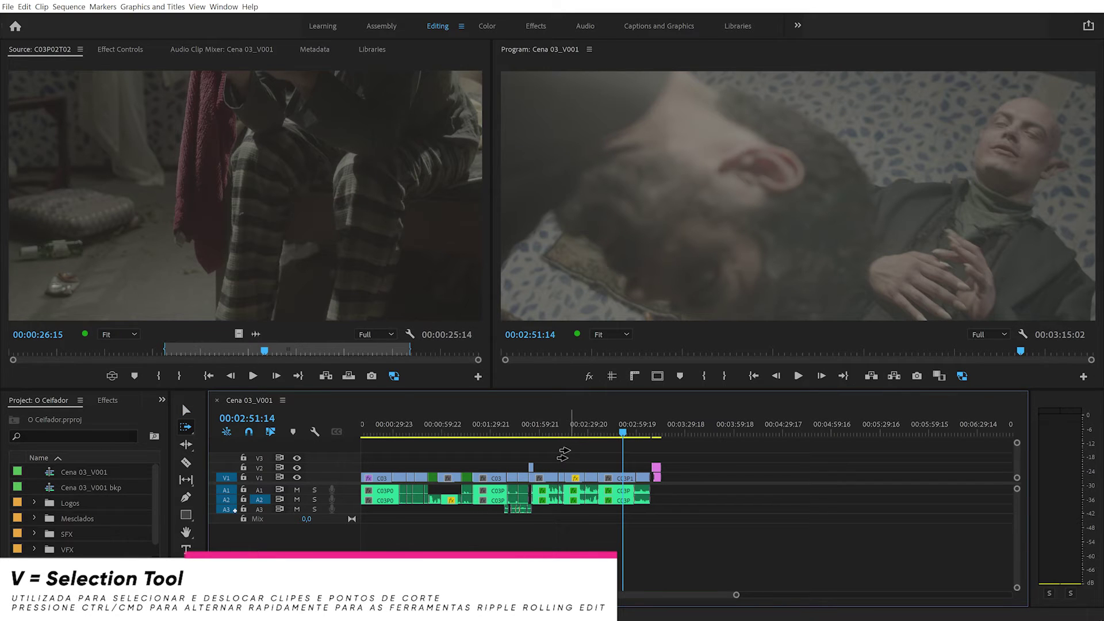
key("v")
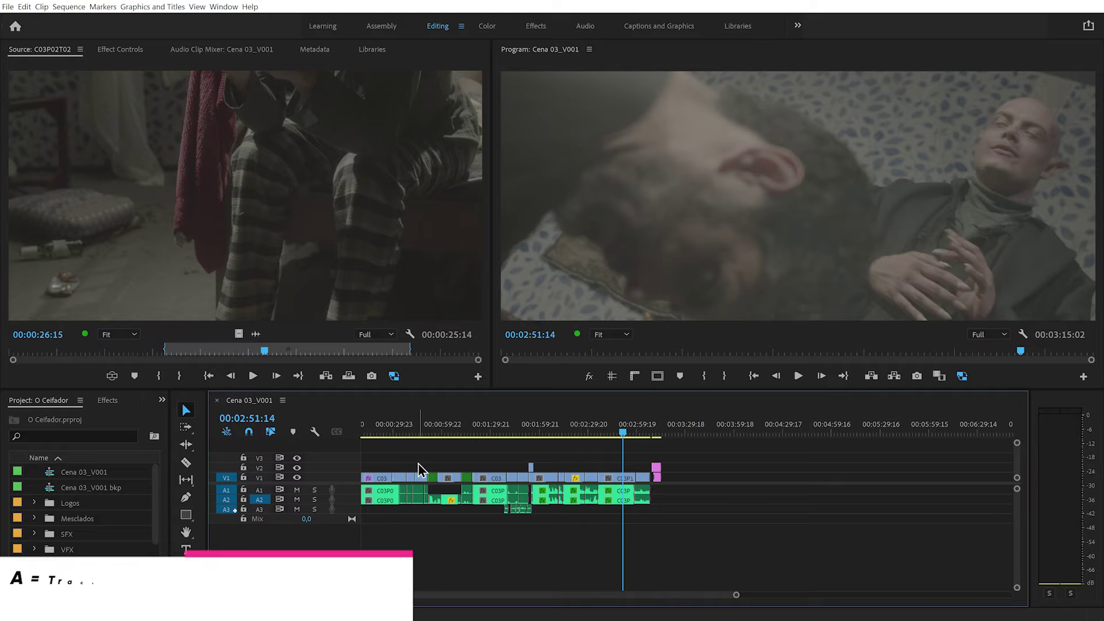
key("a")
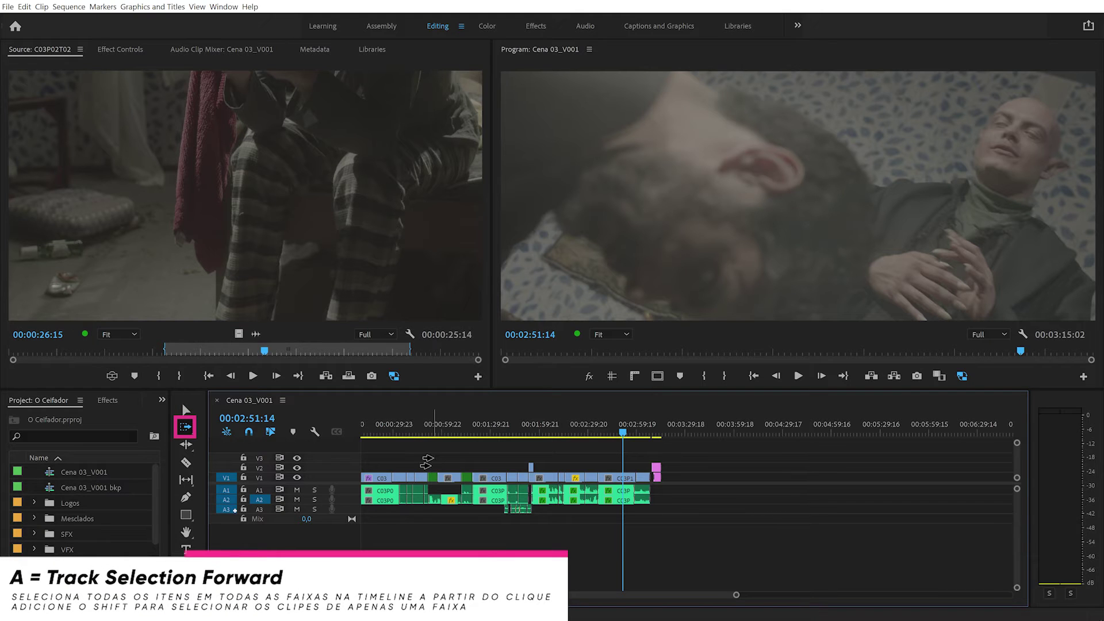
left_click(470, 480)
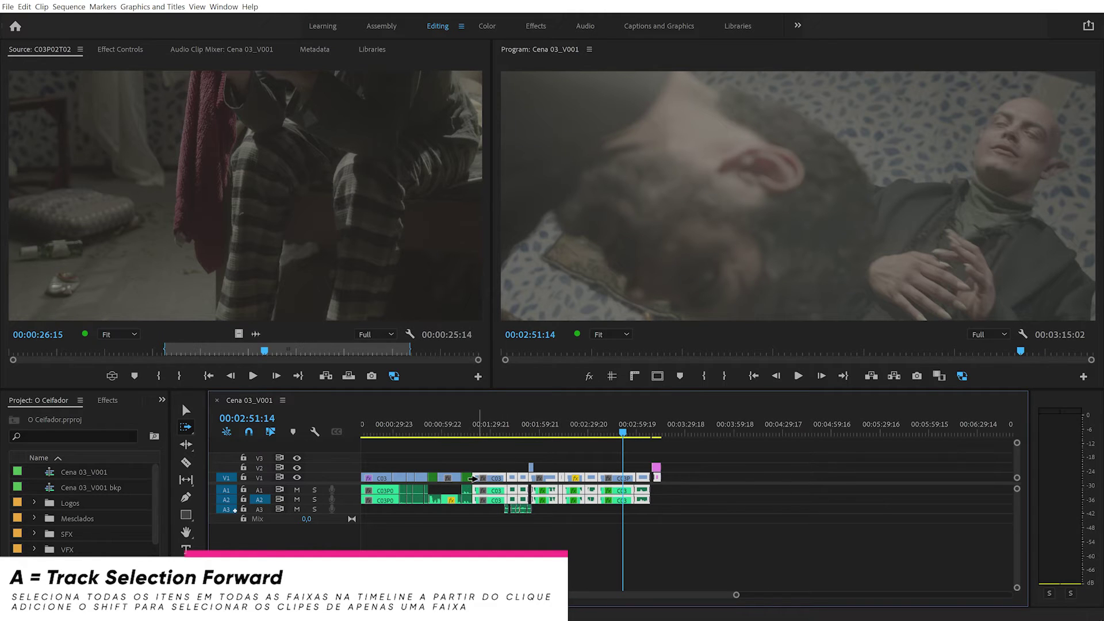
left_click(473, 491, "shift")
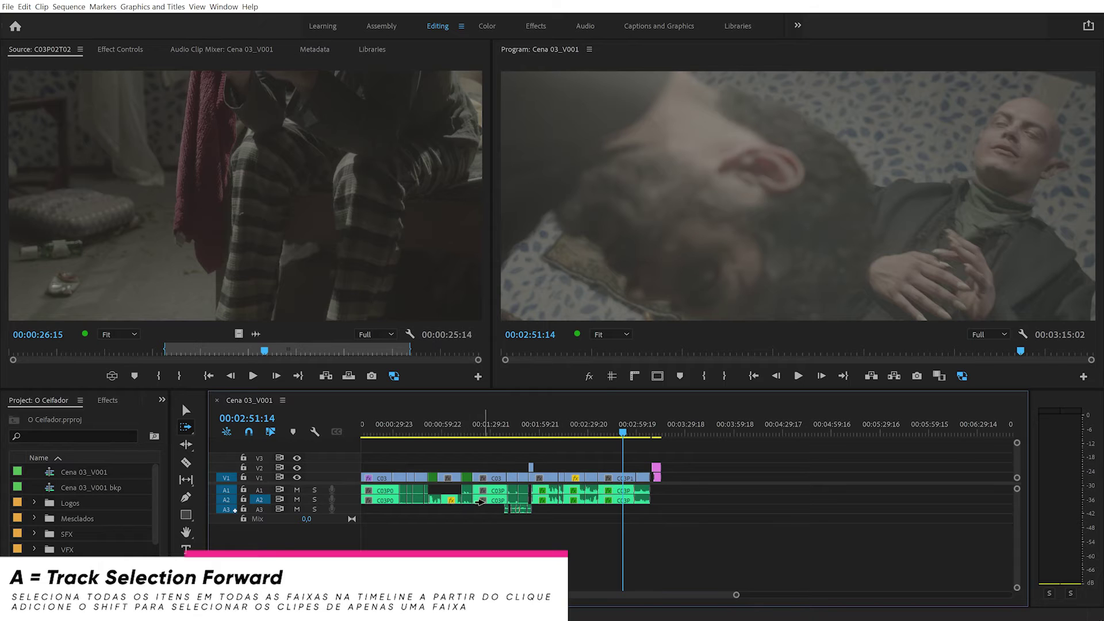
left_click(484, 509, "shift")
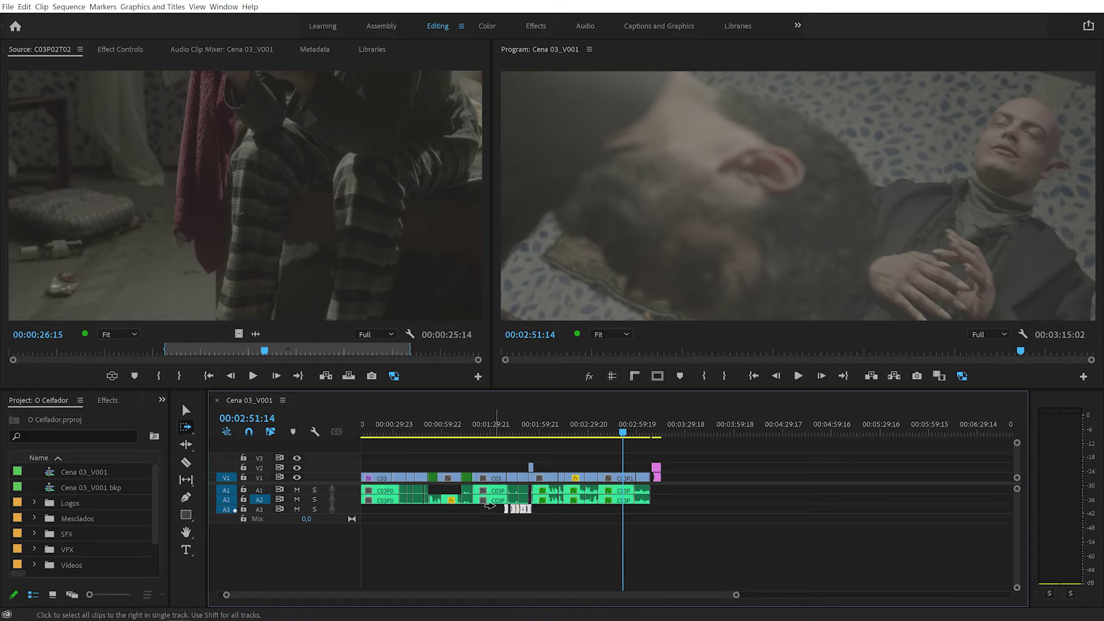
left_click(493, 472, "shift")
left_click(494, 467)
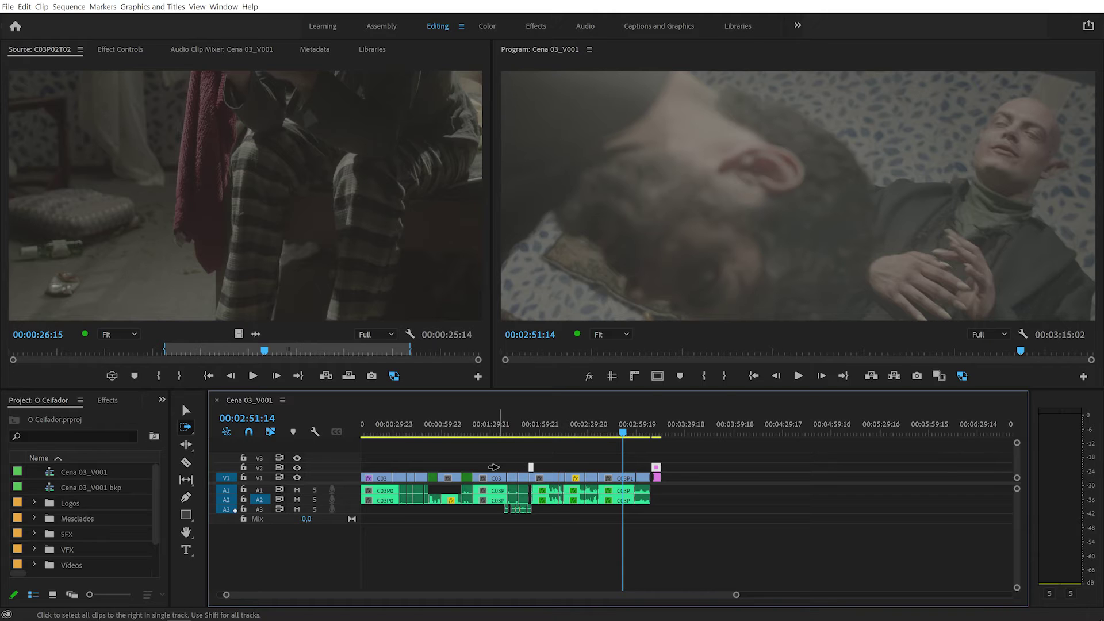
left_click(486, 478, "shift")
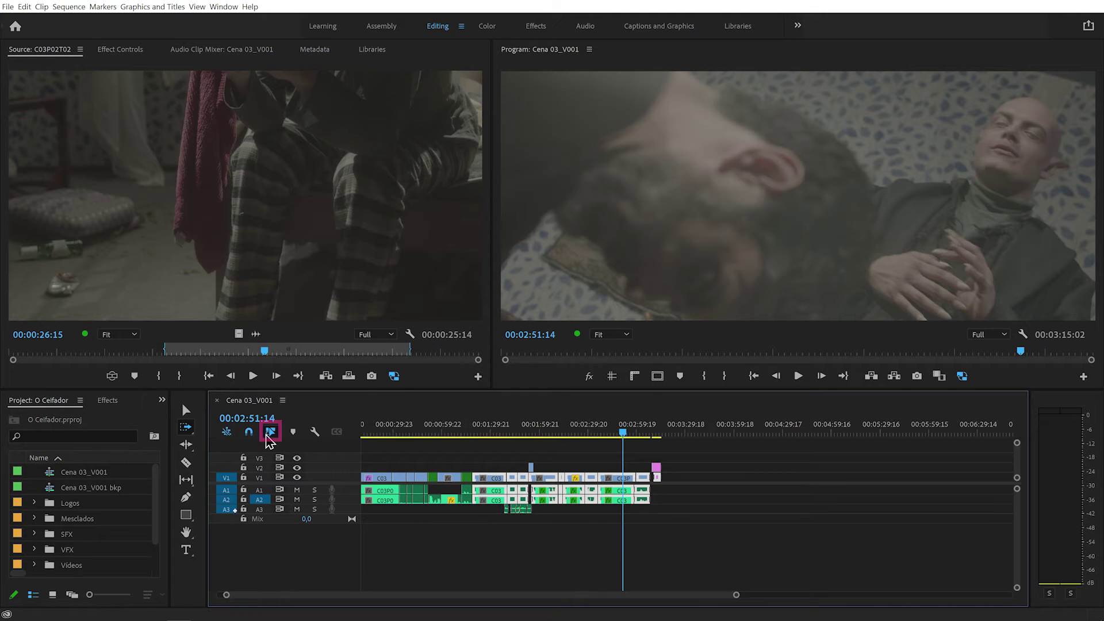
- Turn off Linked Selection, then select forward clips on only V1, A1 or A2
left_click(270, 432)
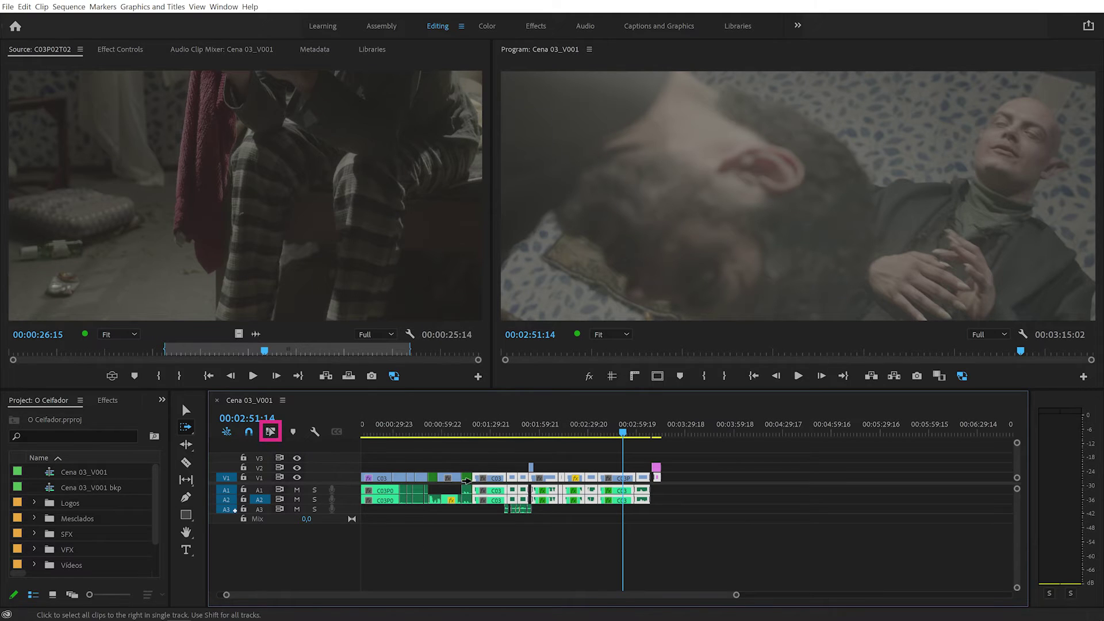
left_click(478, 478)
left_click(481, 490)
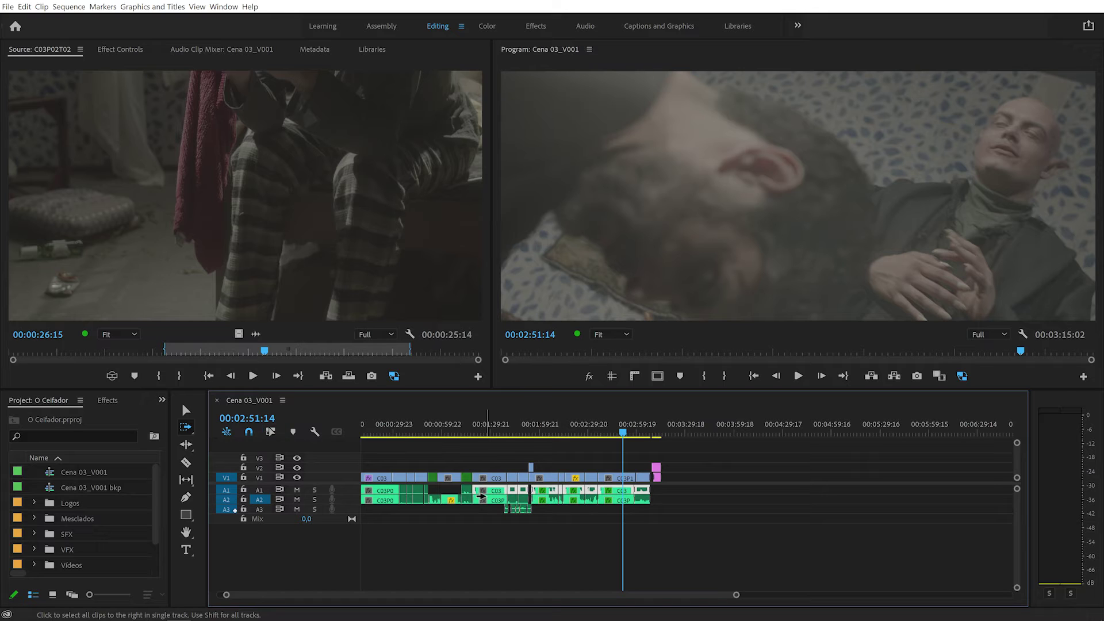
left_click(481, 499)
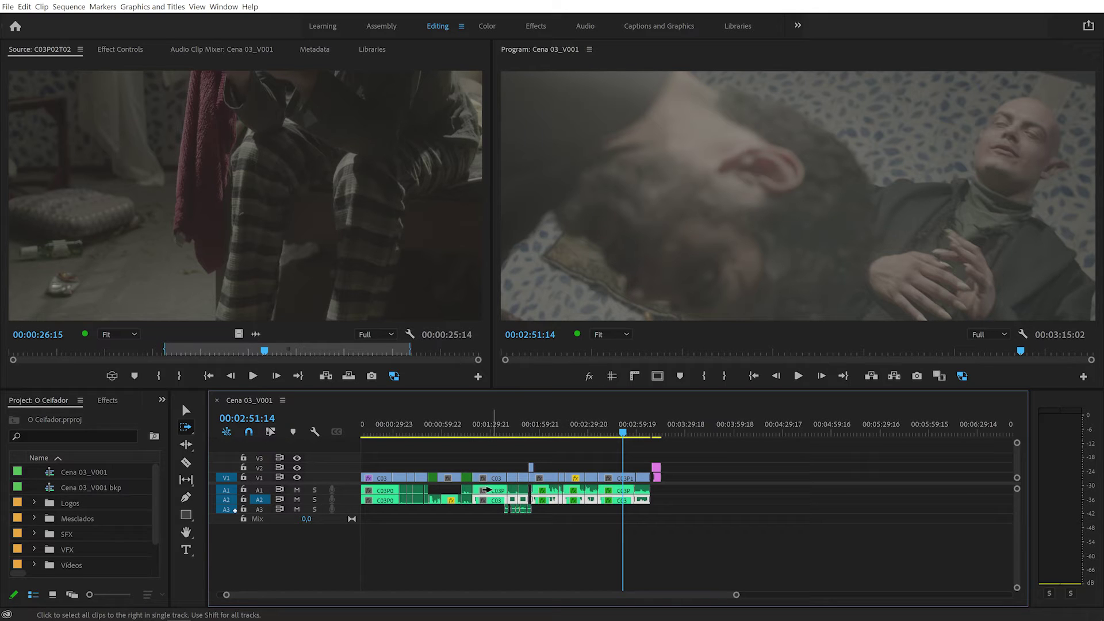
left_click(486, 490)
left_click(487, 476)
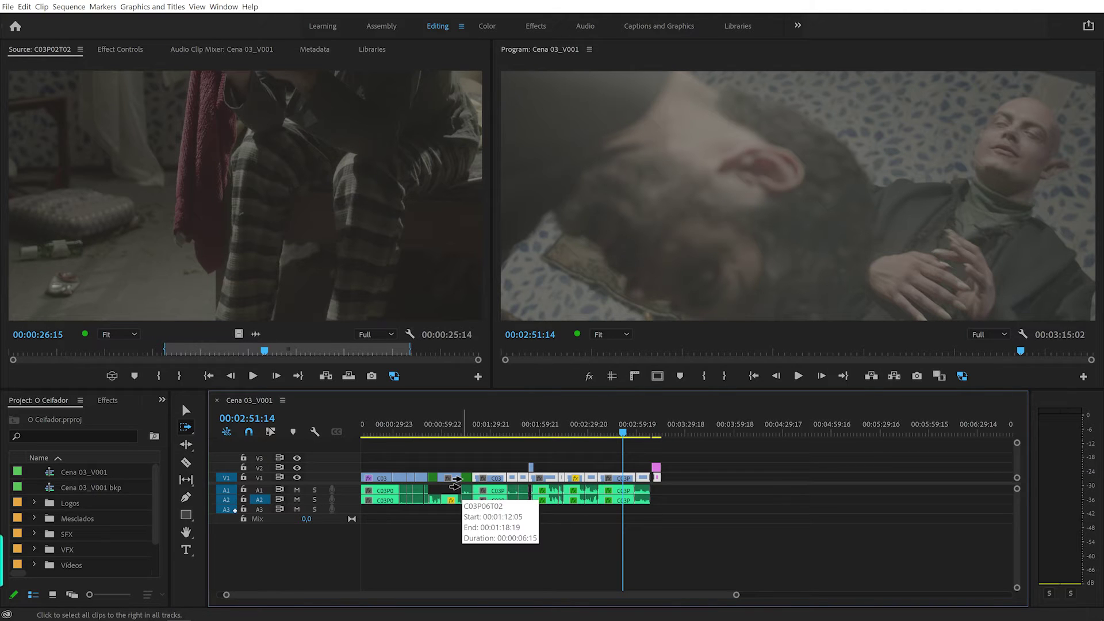
key("ctrl+alt+a")
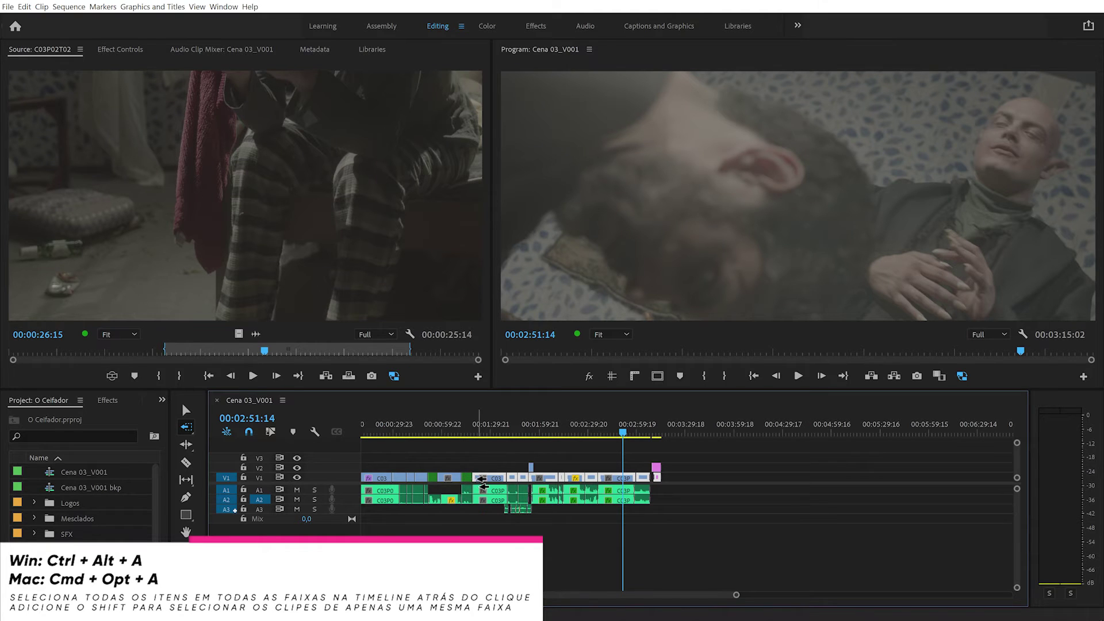
- Select all clips before a point on every track, then only those on A2 and V1
left_click(472, 479)
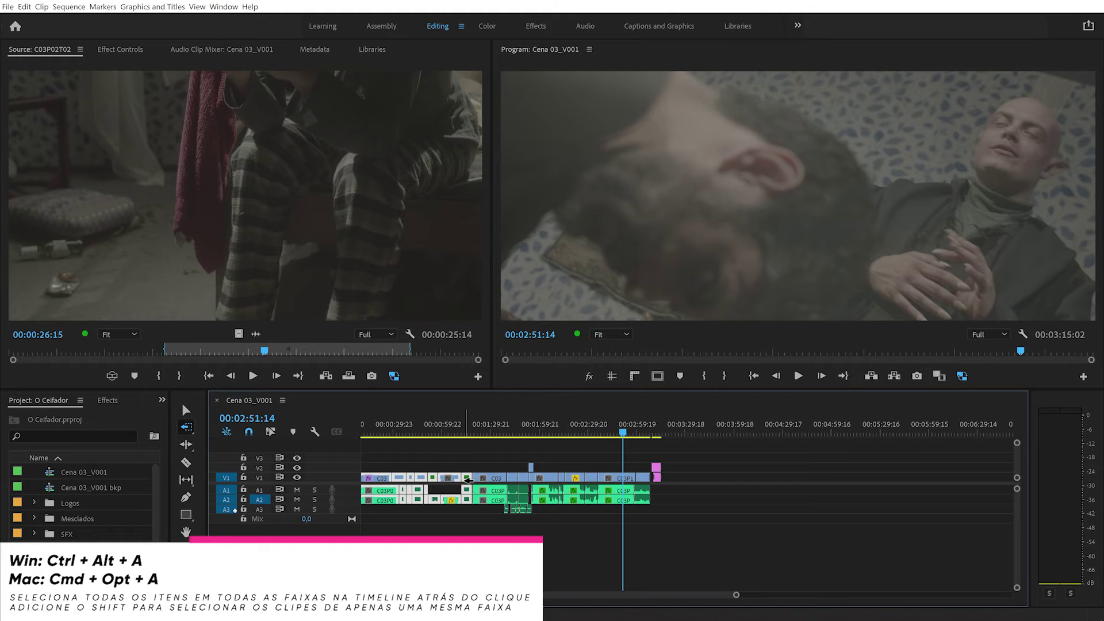
left_click(469, 500, "shift")
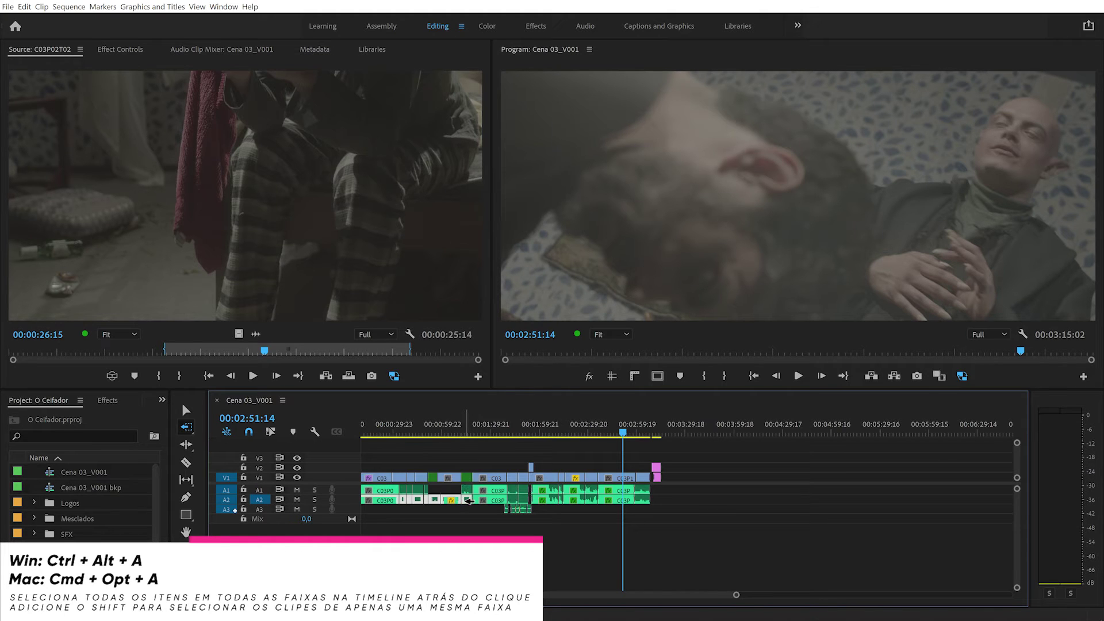
left_click(470, 478, "shift")
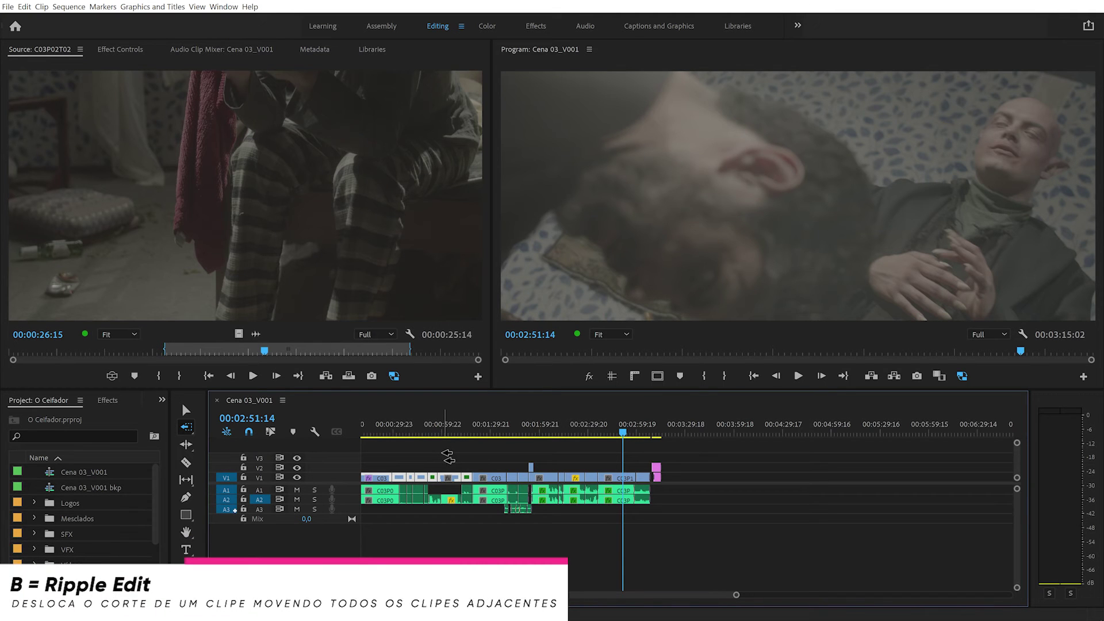
- Save, then ripple-edit C03P06T02 (B)'s end, extending it and then shortening it so later clips close up
key("b")
key("ctrl+s")
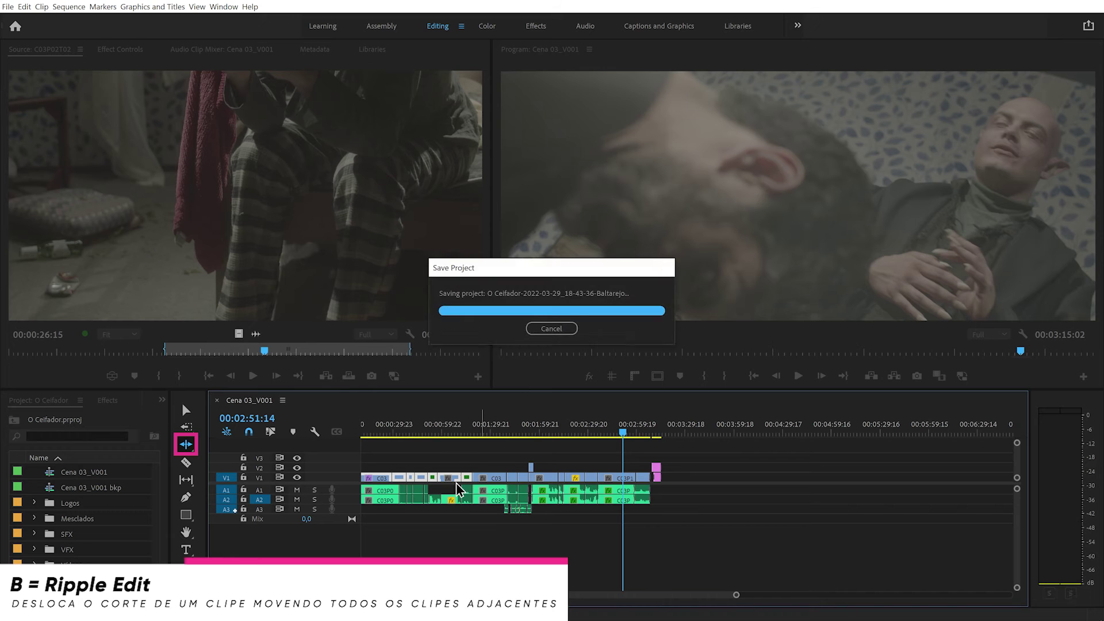
left_click(459, 425)
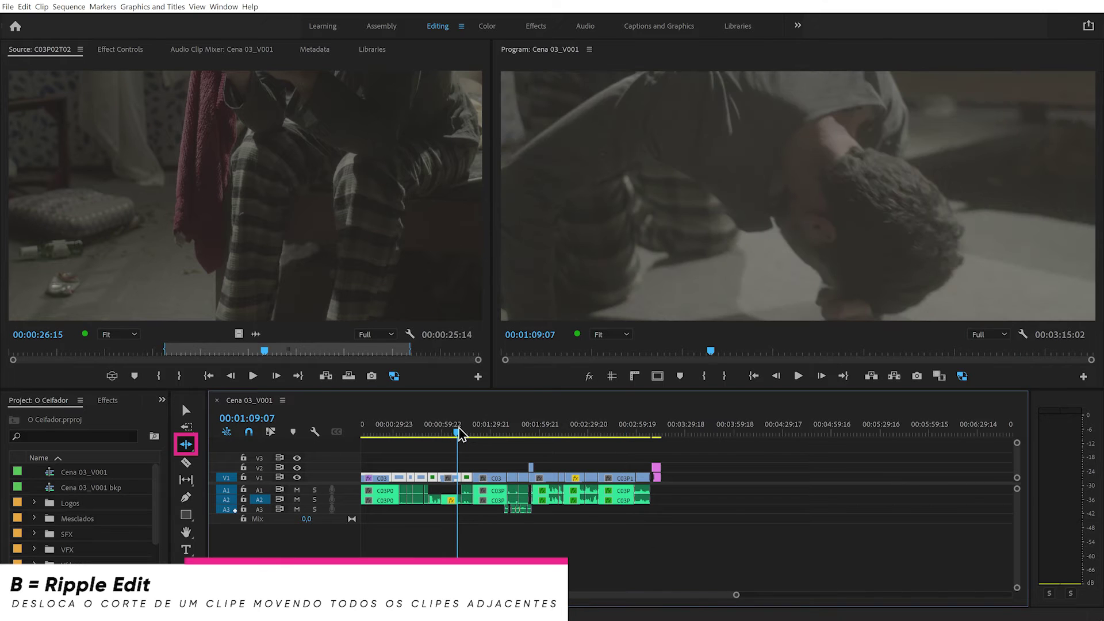
key("=")
left_click(667, 481)
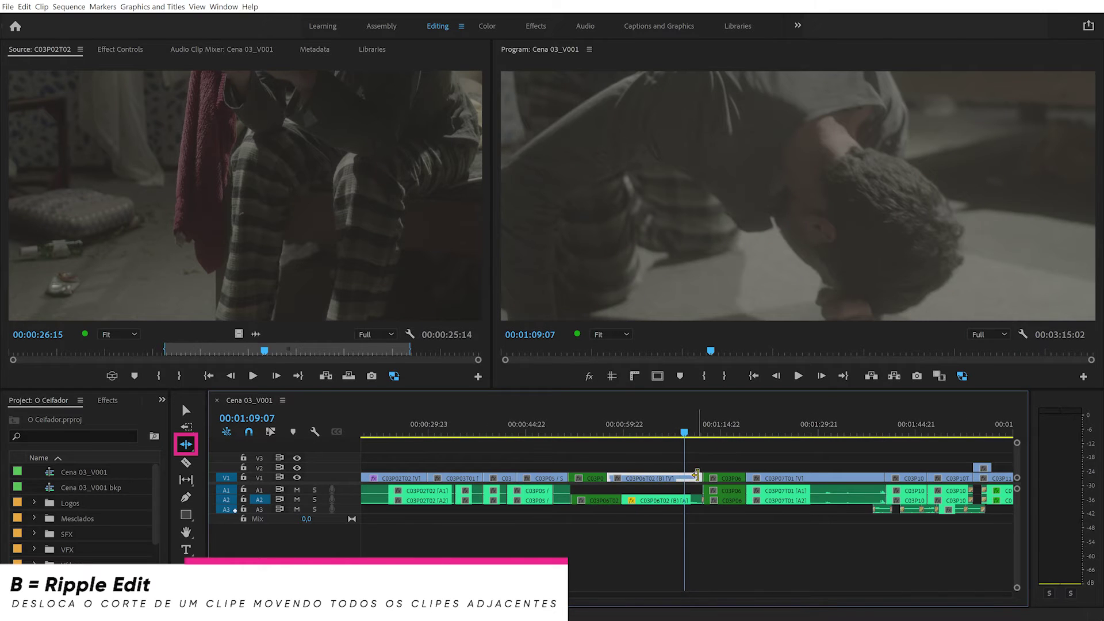
left_click_drag(698, 479, 773, 479)
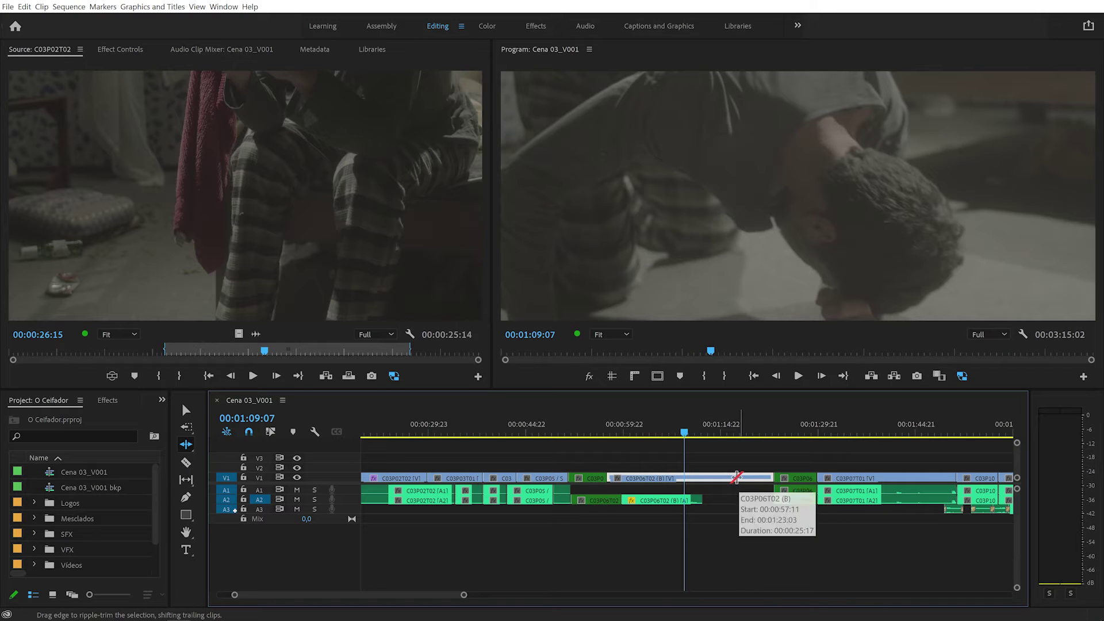
left_click_drag(737, 478, 711, 478)
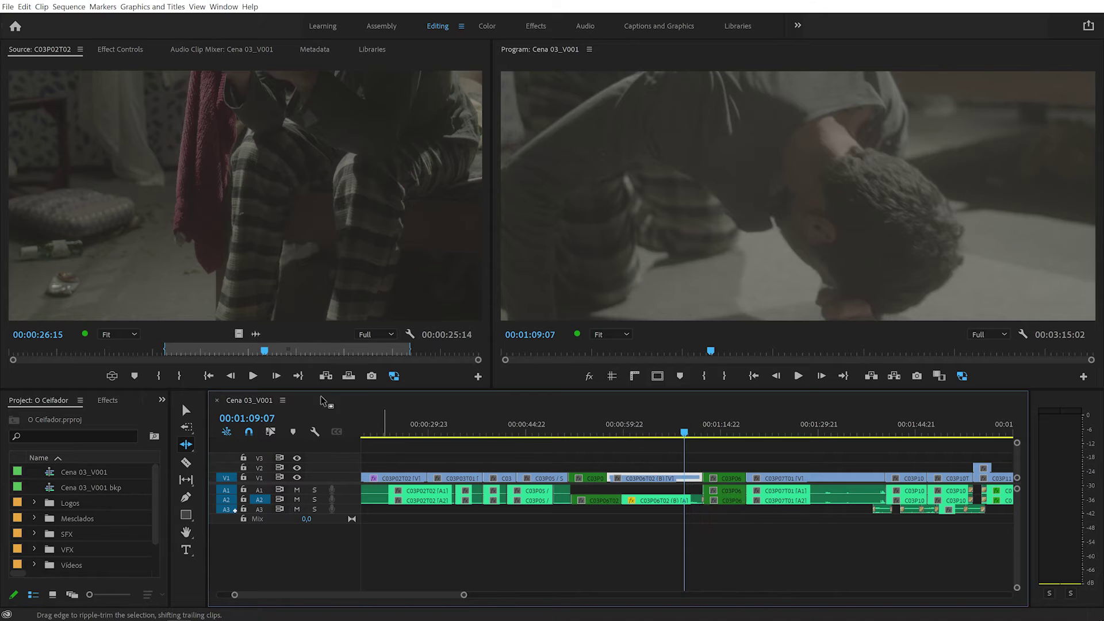
- Try extending C03P06T02 (B)'s end with the Selection tool, then undo it
key("v")
mouse_move(697, 479)
left_mouse_down()
mouse_move(762, 477)
mouse_move(745, 478)
left_mouse_up()
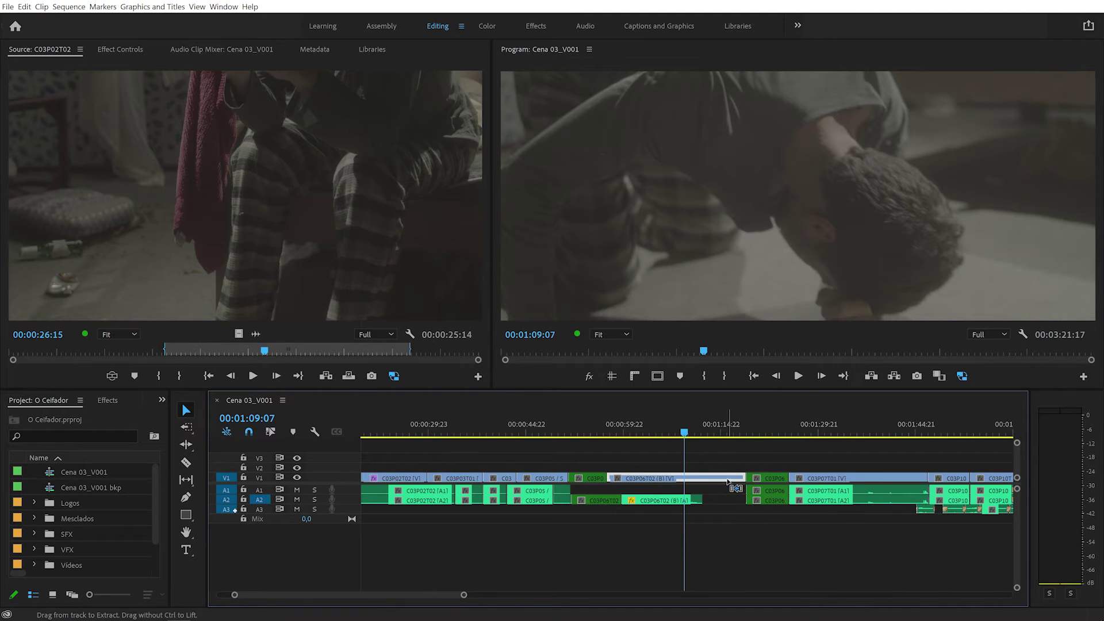
key("ctrl+z")
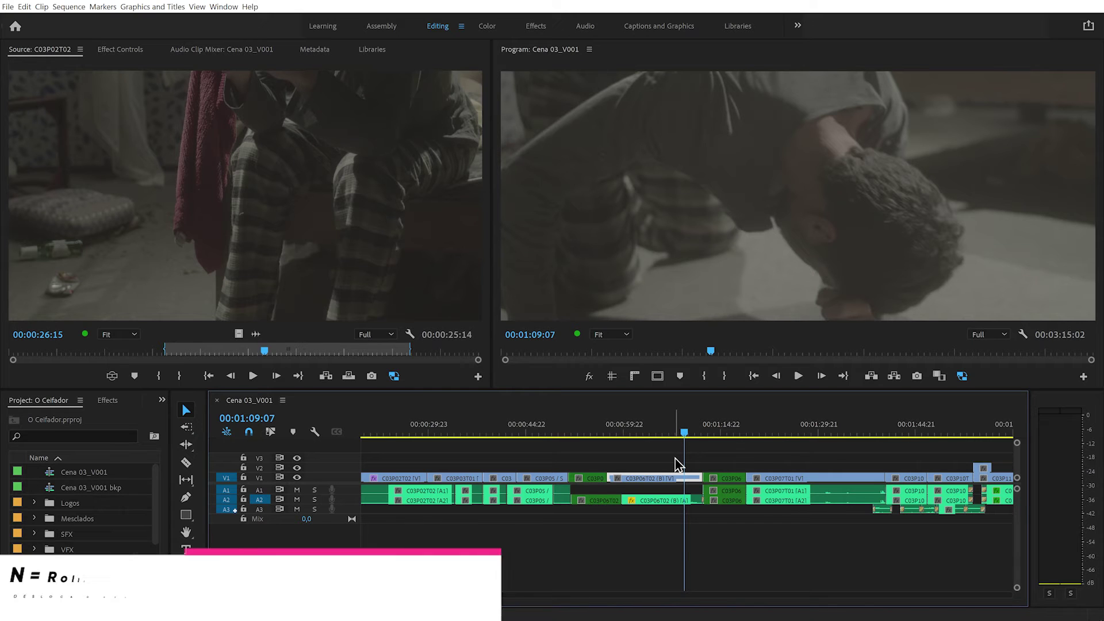
- Roll the cut before C03P07T01 on V1 earlier with the Rolling Edit tool (N)
key("n")
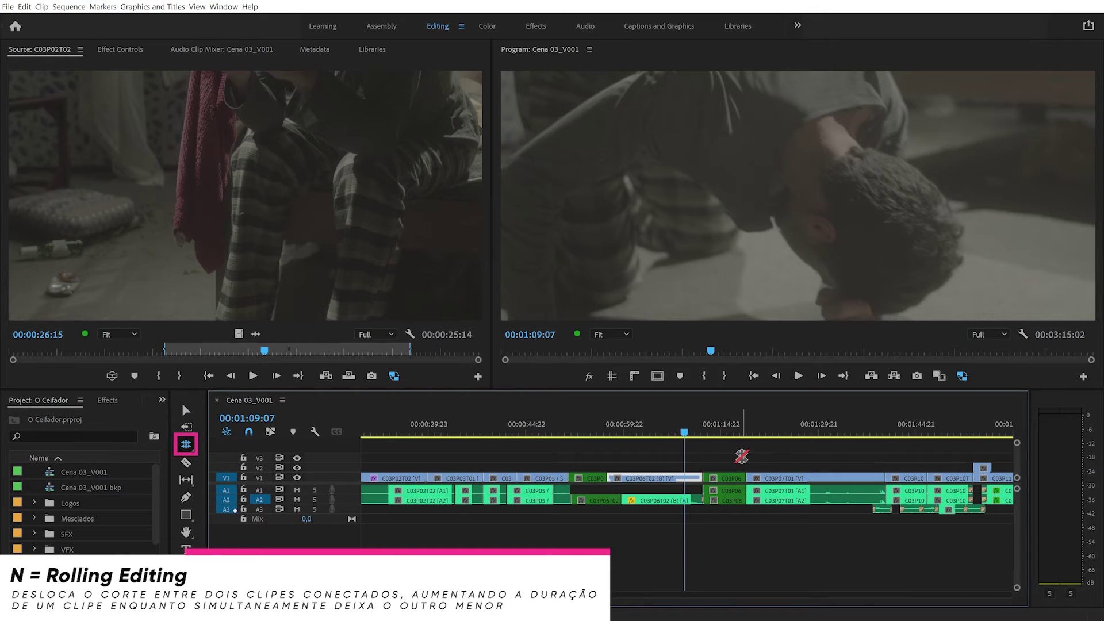
mouse_move(746, 478)
left_mouse_down()
mouse_move(785, 478)
mouse_move(731, 477)
mouse_move(784, 488)
left_mouse_up()
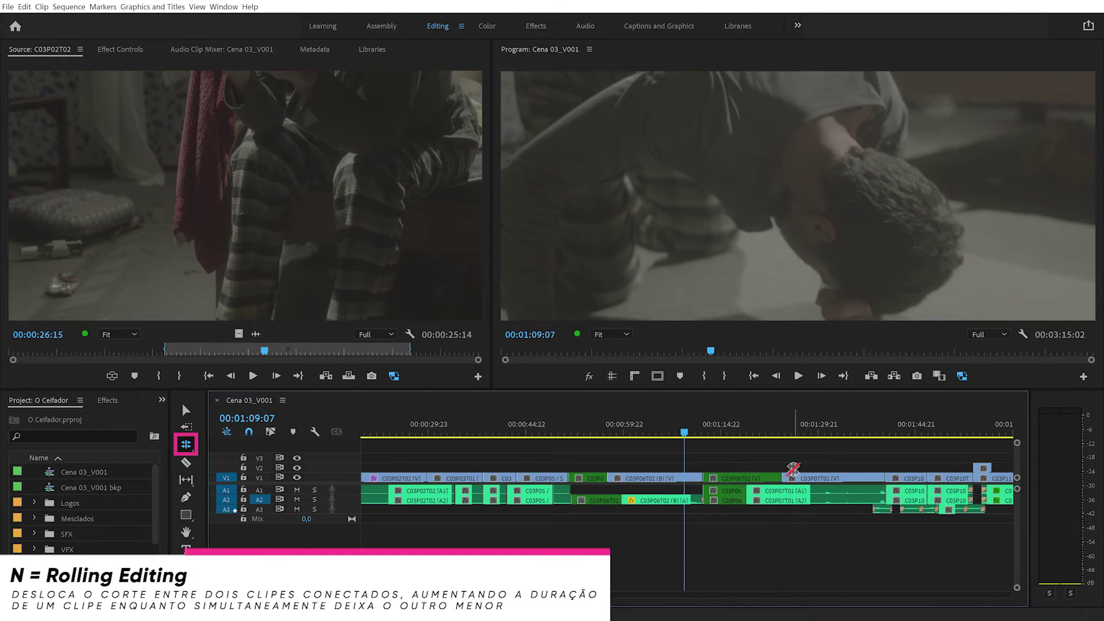
left_click_drag(781, 476, 748, 478)
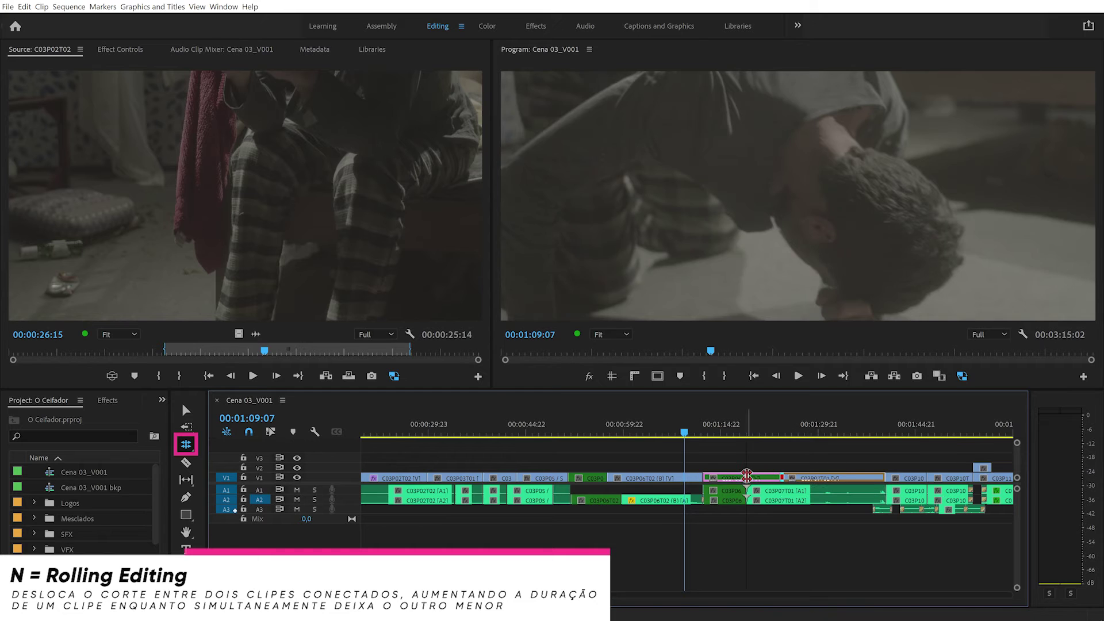
key("v")
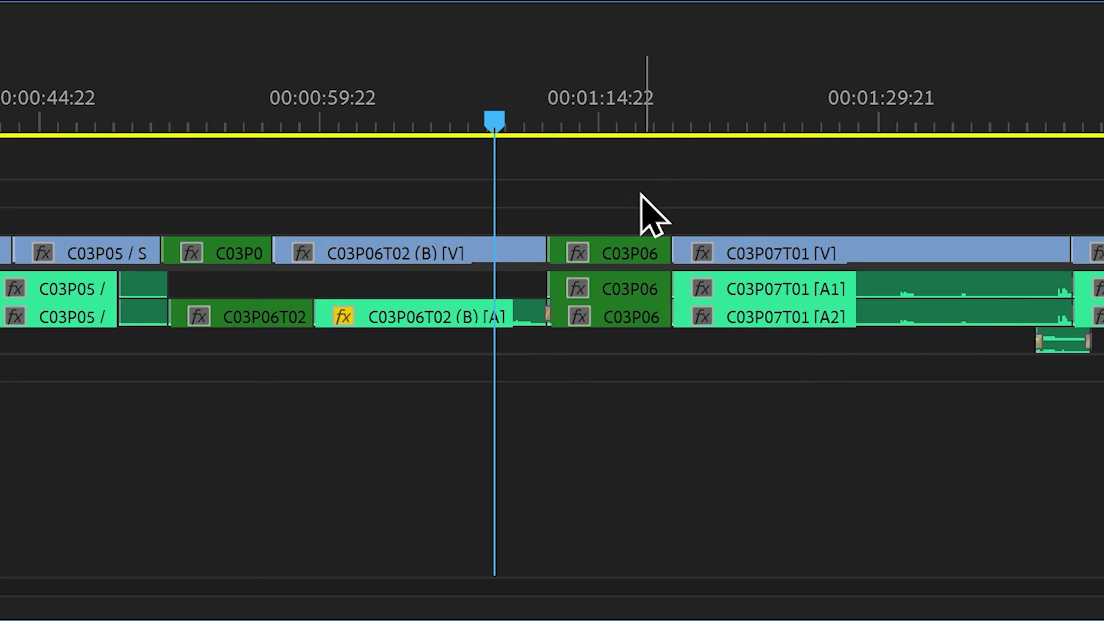
- Move C03P06T02 (B) up a track and back, then park the playhead at 00:01:31:07
left_click(627, 253)
left_click(719, 256)
left_click(420, 253)
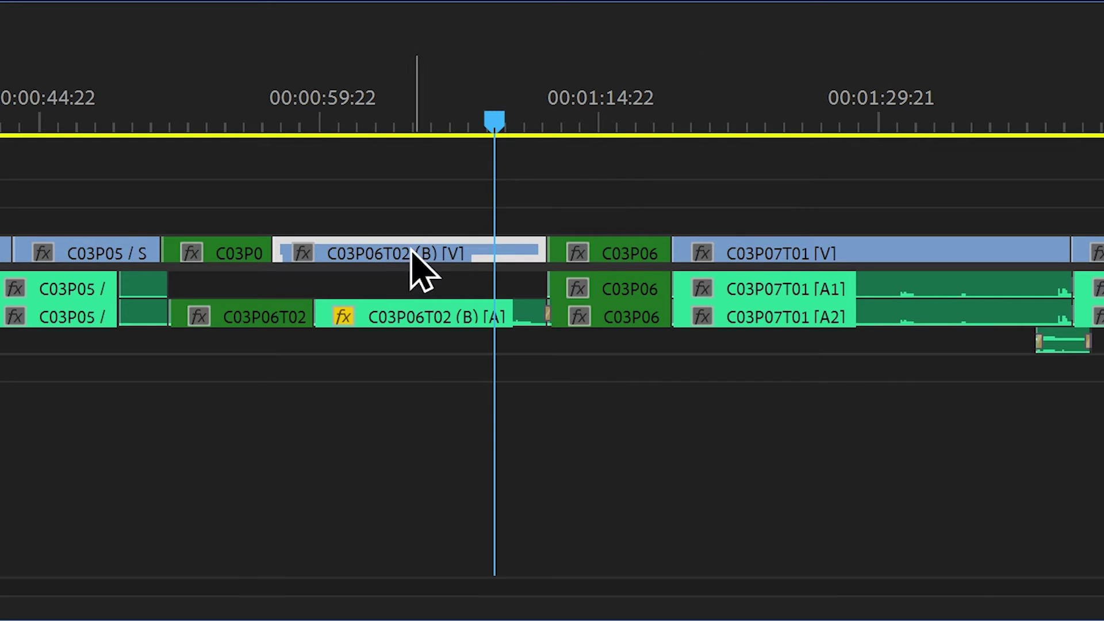
left_click_drag(412, 252, 473, 246)
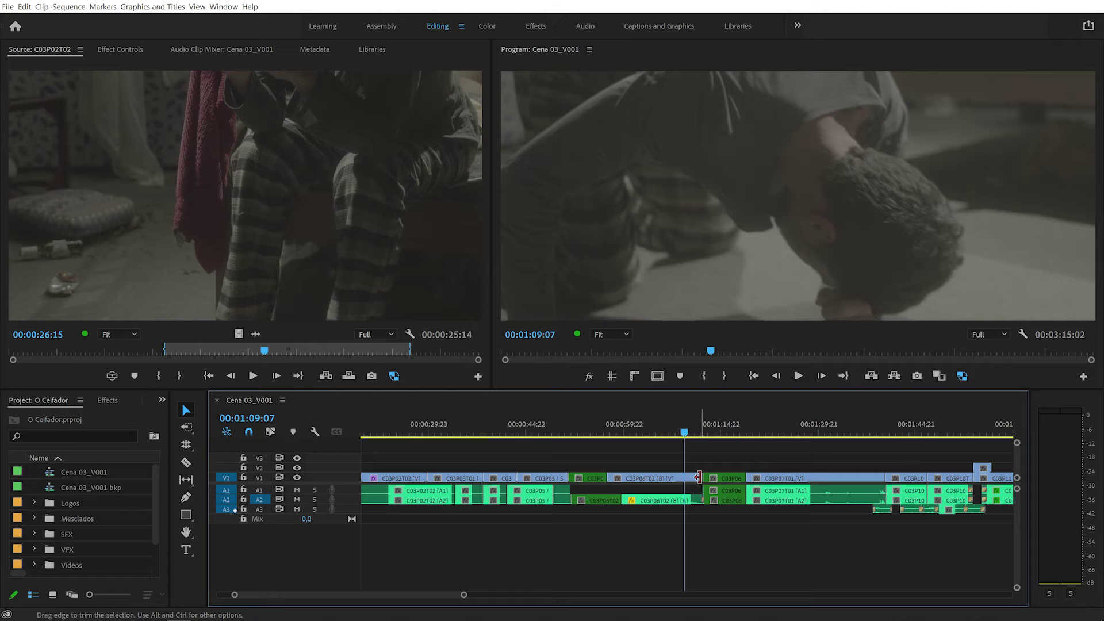
left_click(829, 432)
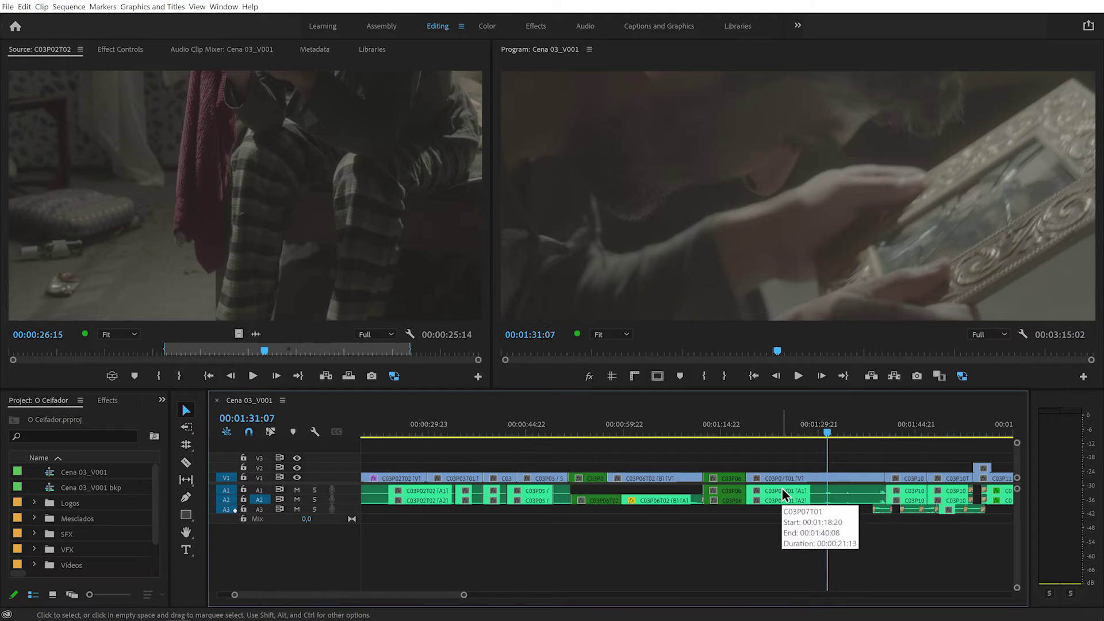
key("r")
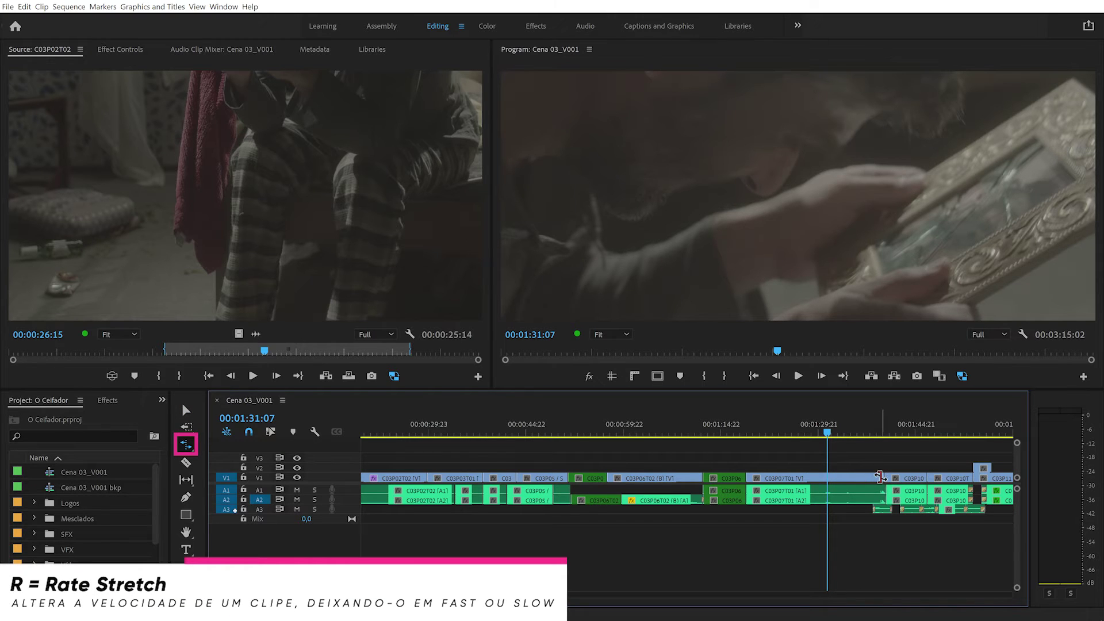
left_click_drag(874, 474, 795, 477)
left_click(776, 428)
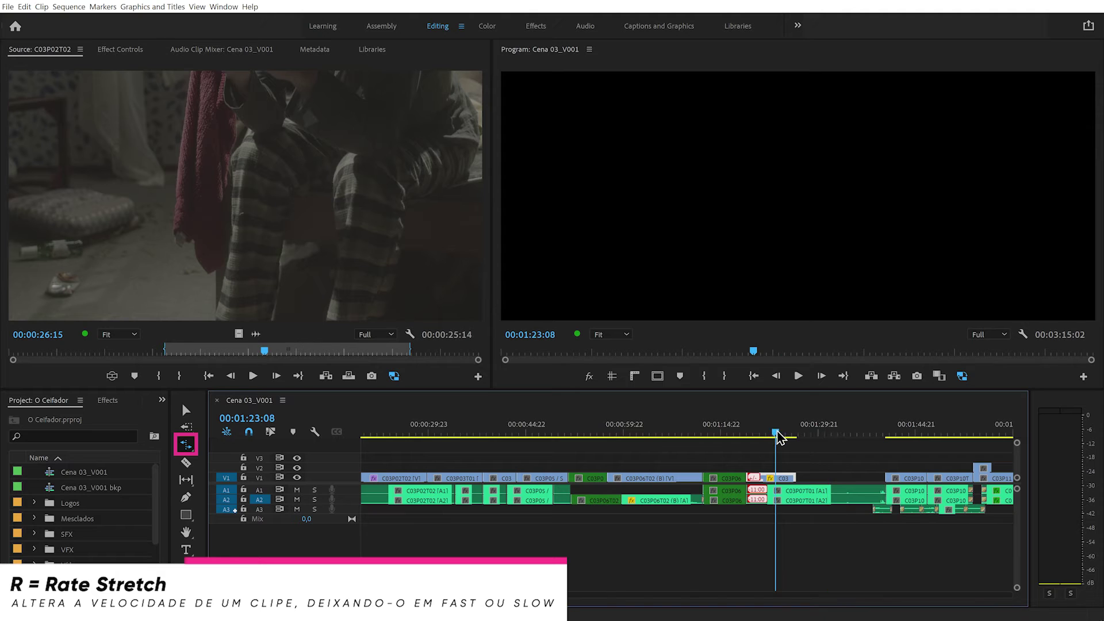
key("equal")
key("equal")
key("equal")
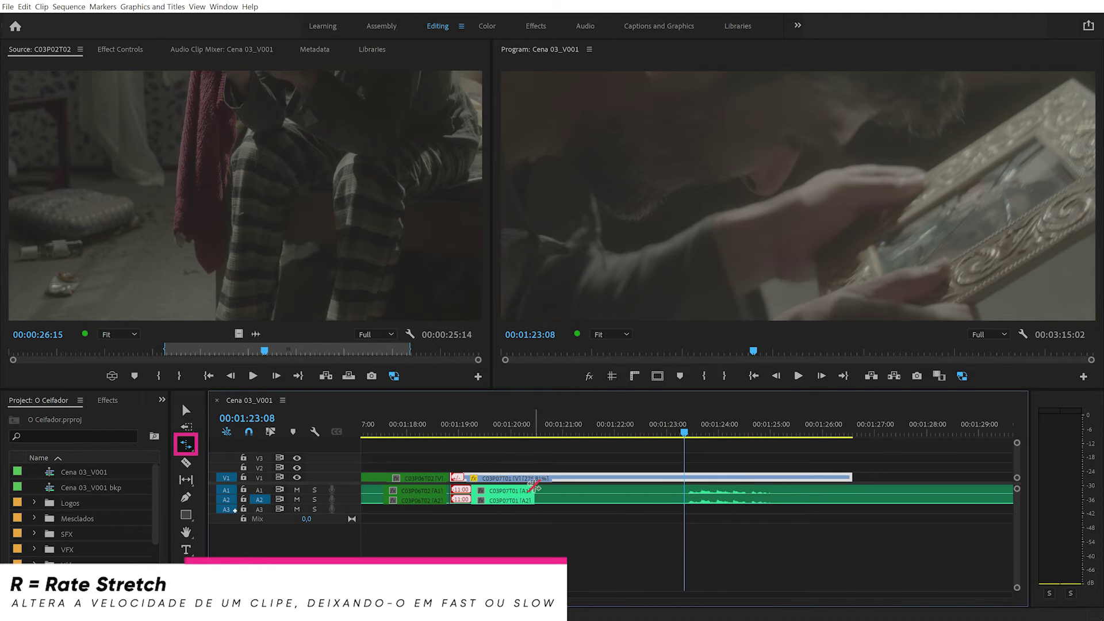
left_click(470, 429)
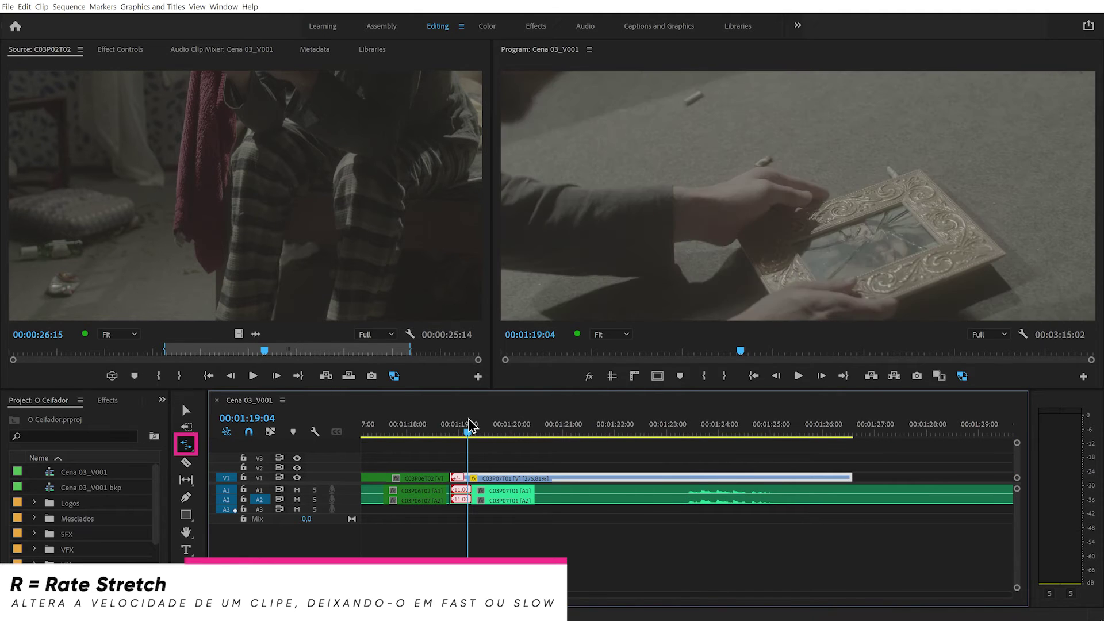
key("minus")
key("space")
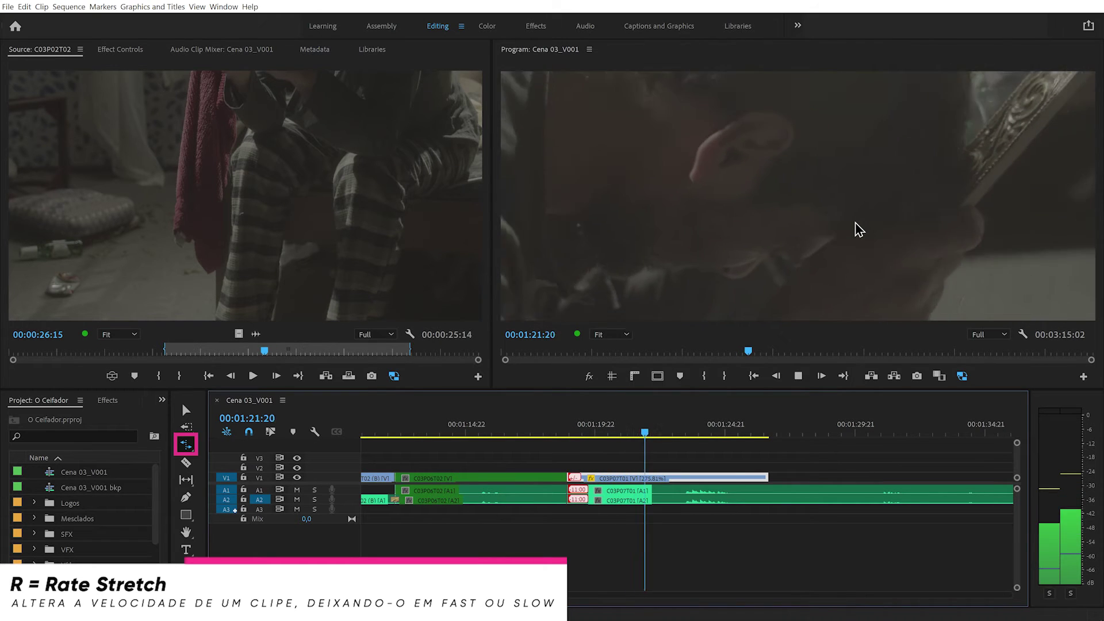
key("minus")
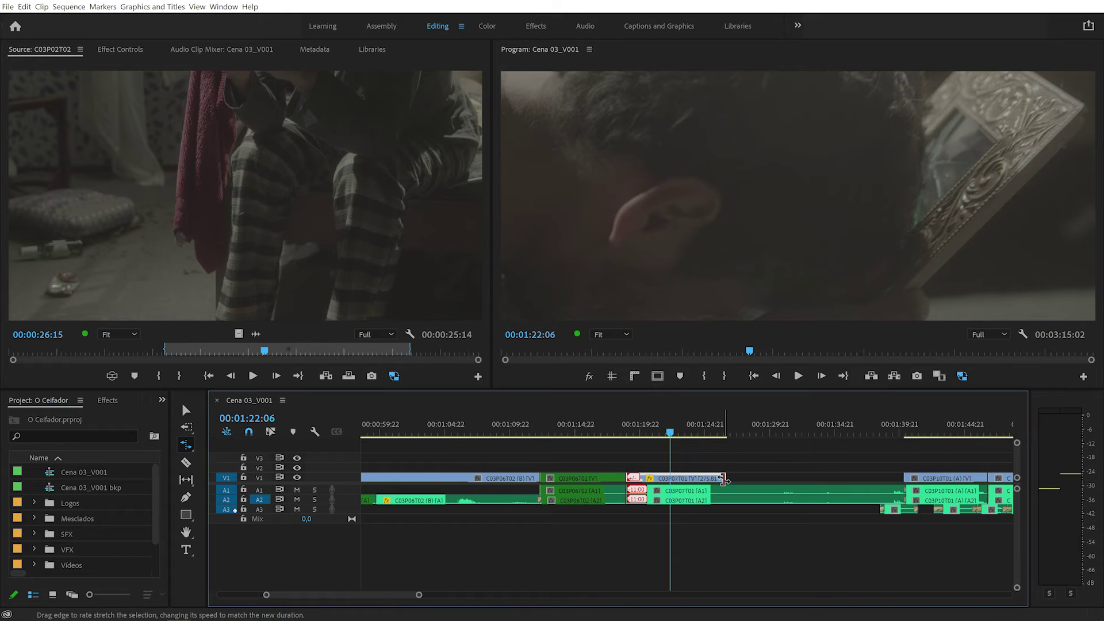
left_click_drag(728, 478, 1004, 477)
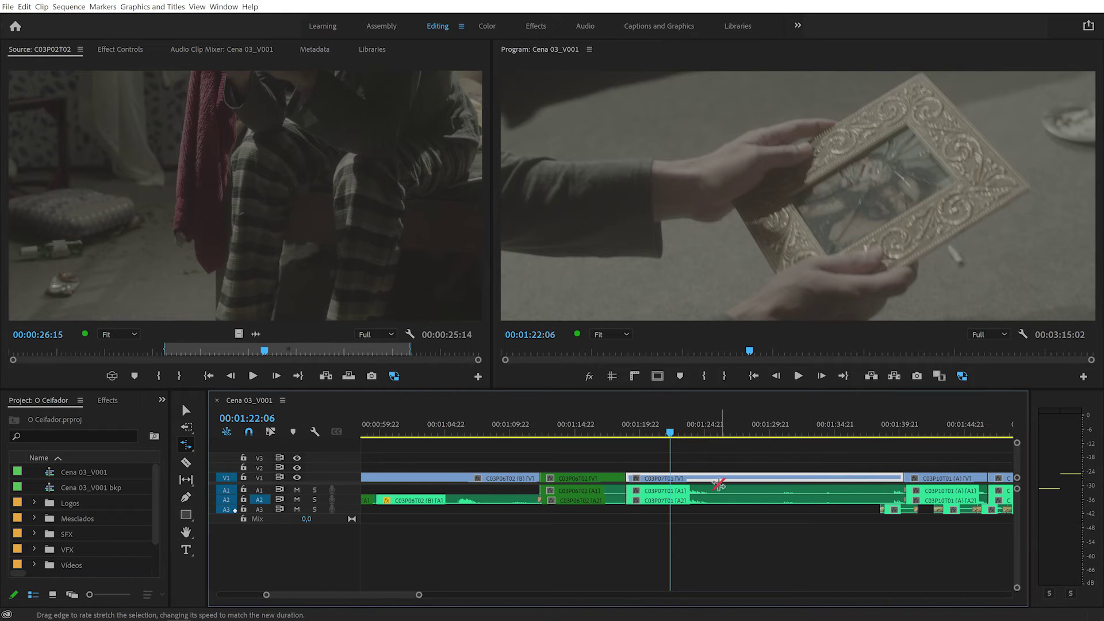
key("v")
left_click_drag(719, 477, 723, 469)
key("minus")
key("r")
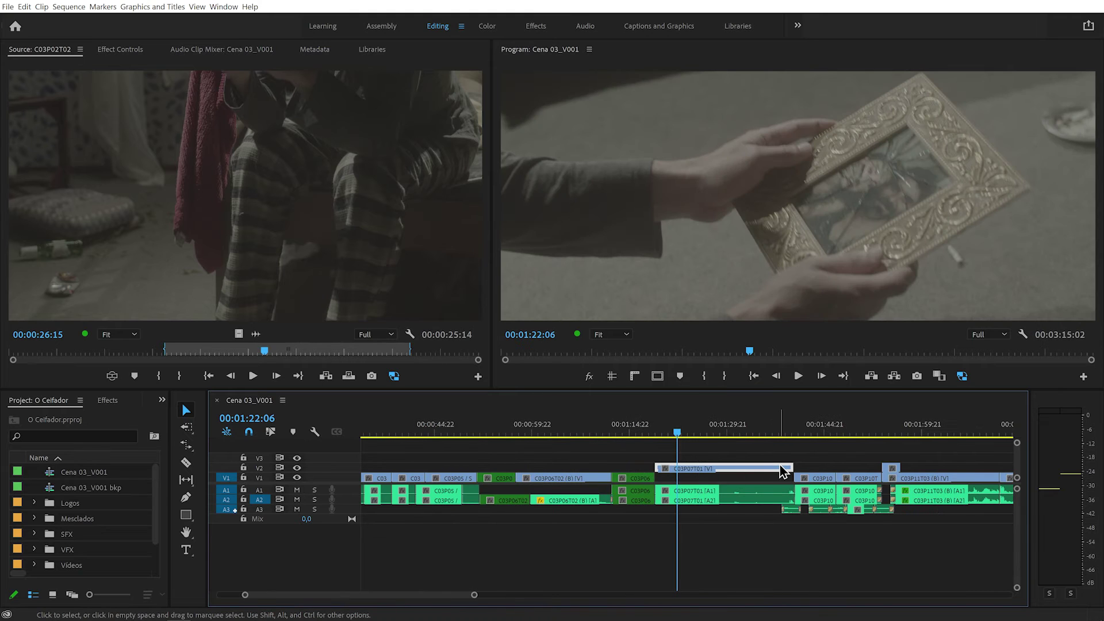
left_click_drag(793, 468, 882, 468)
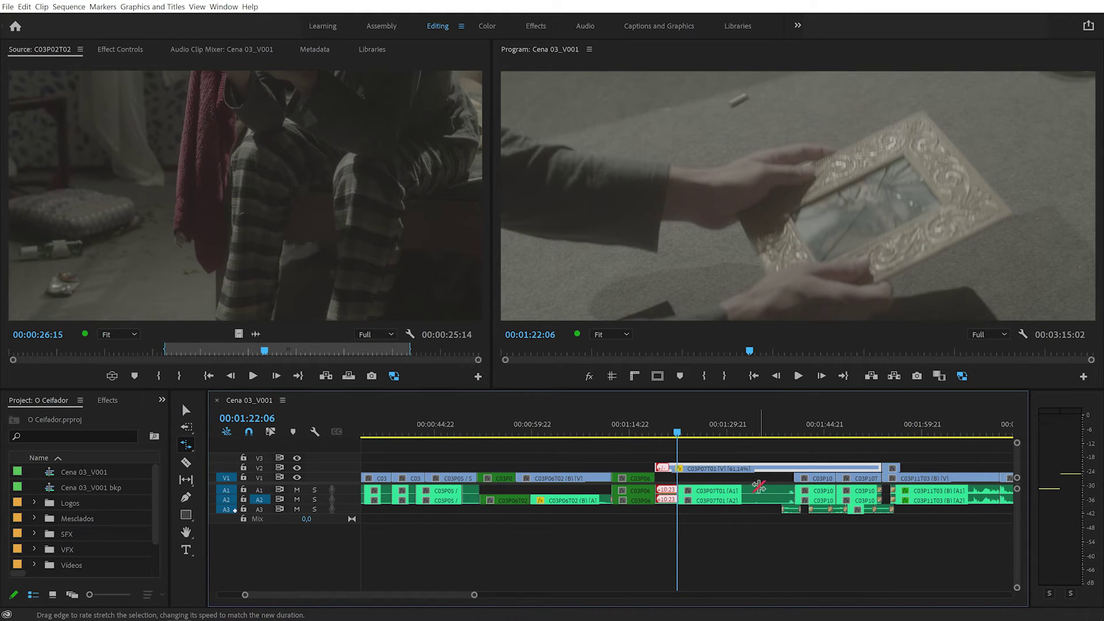
left_click(756, 437)
key("equal")
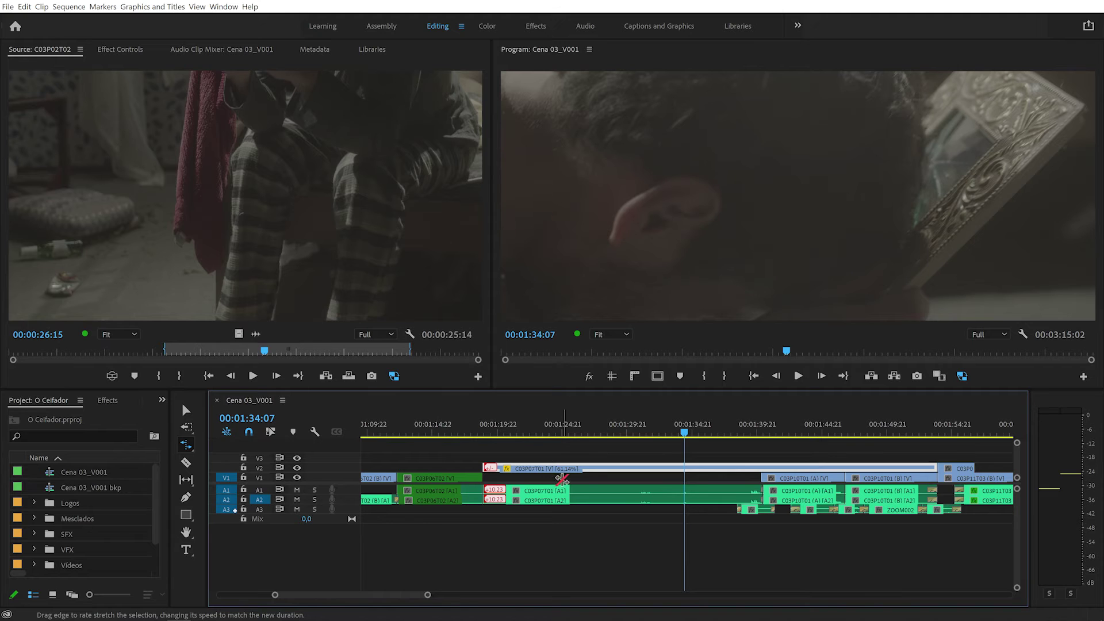
left_click(551, 427)
key("space")
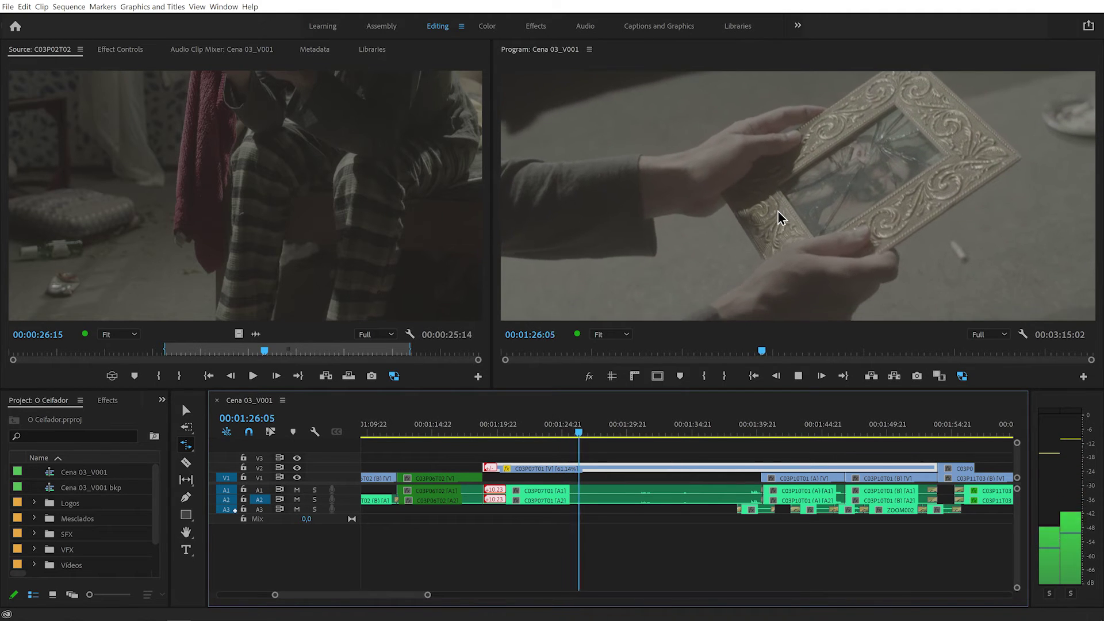
key("ctrl+z")
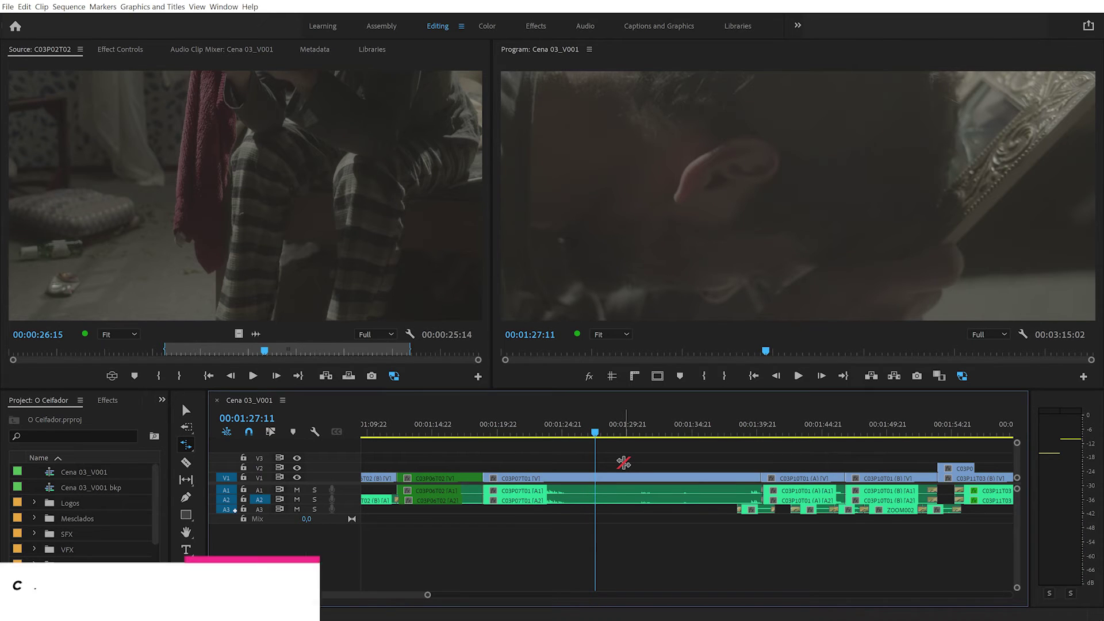
key("c")
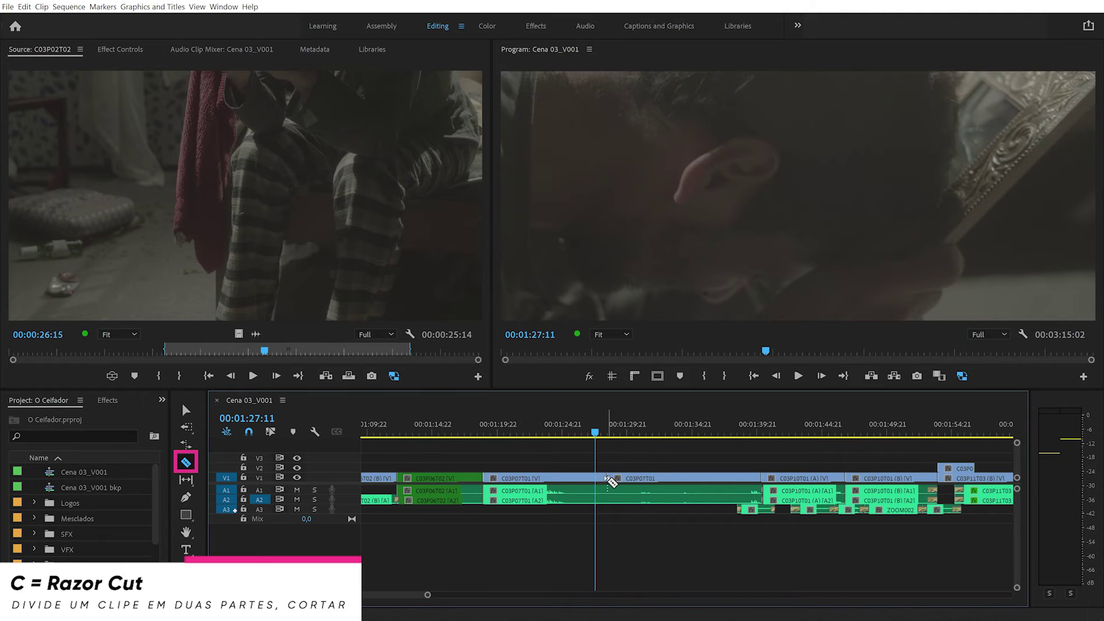
left_click(606, 478)
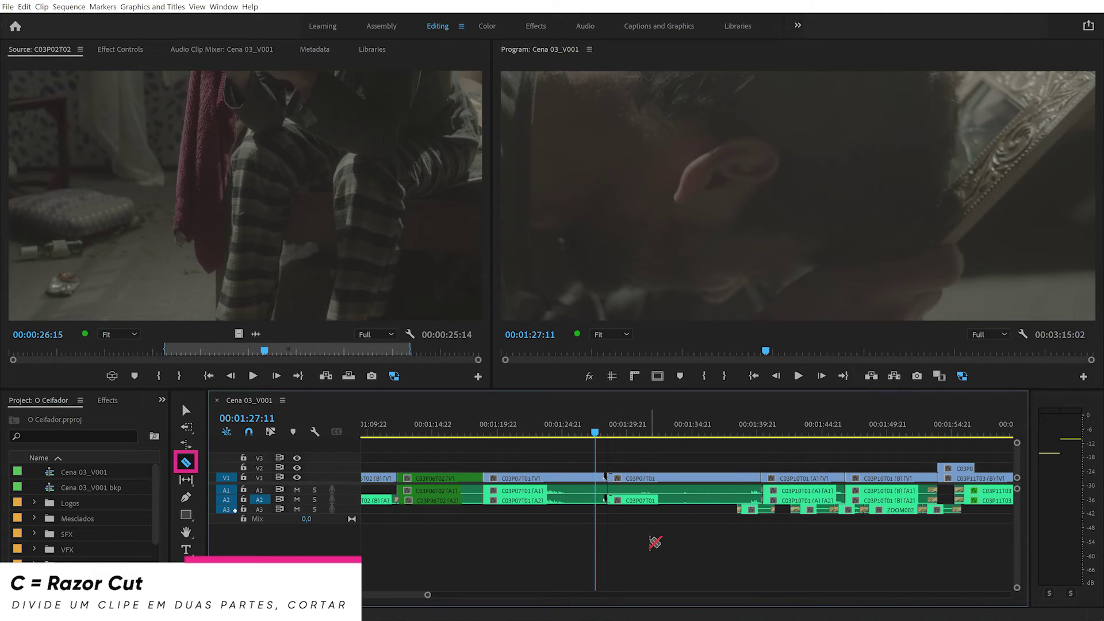
key("ctrl+z")
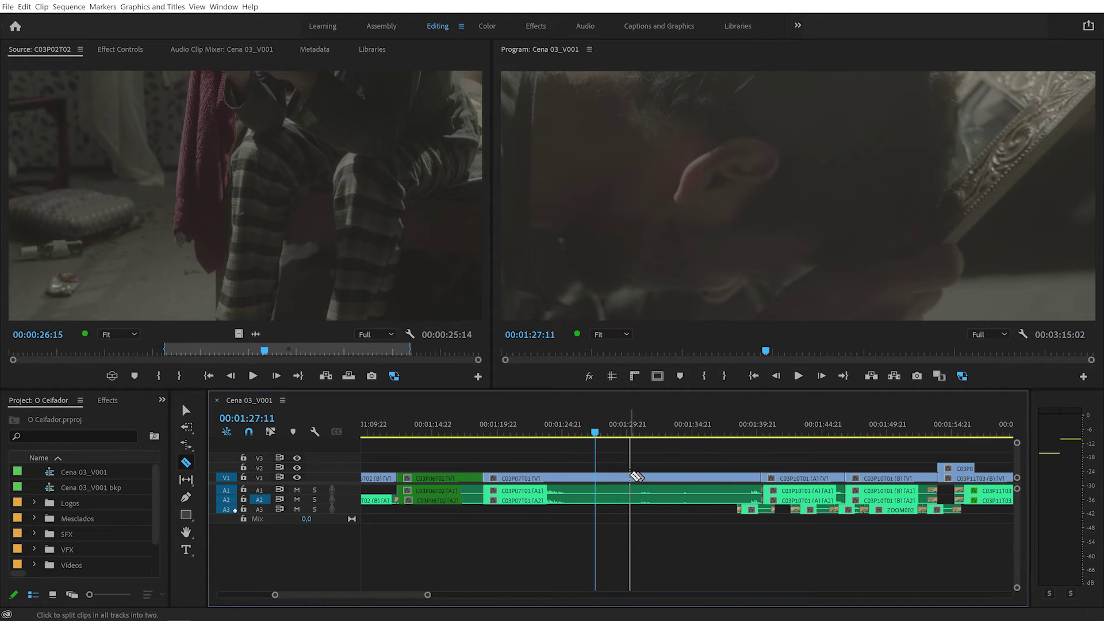
left_click(630, 486)
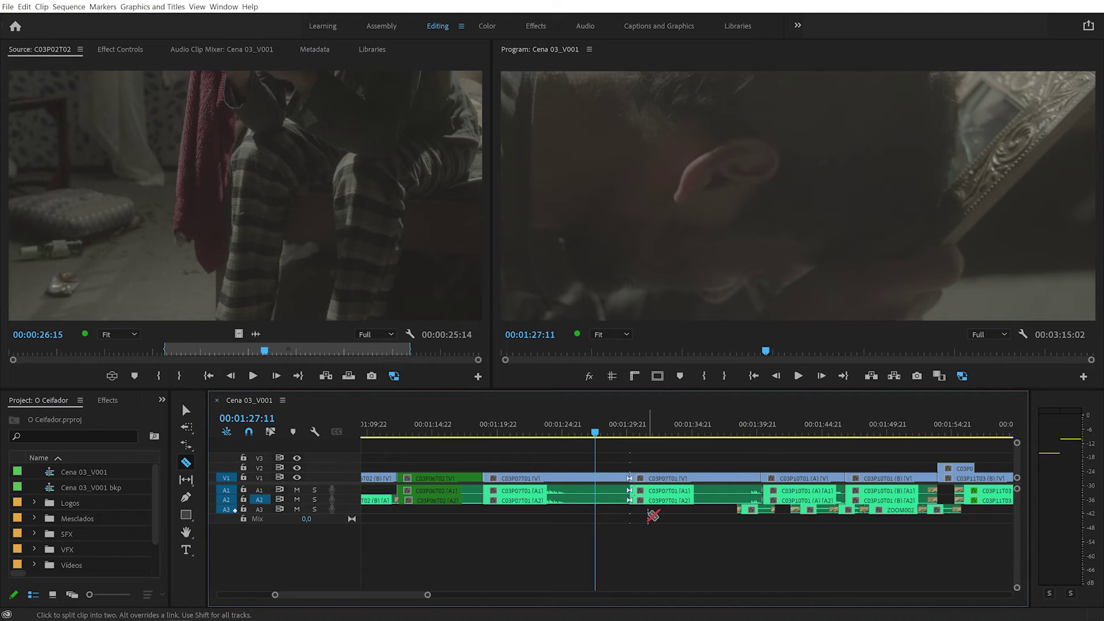
key("ctrl+z")
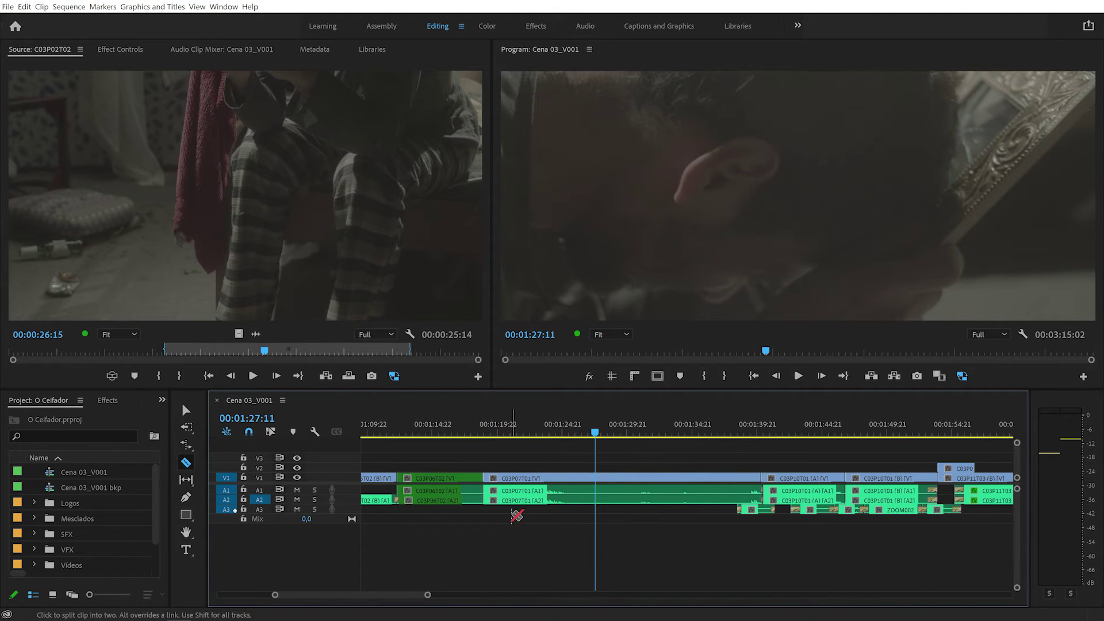
key("p")
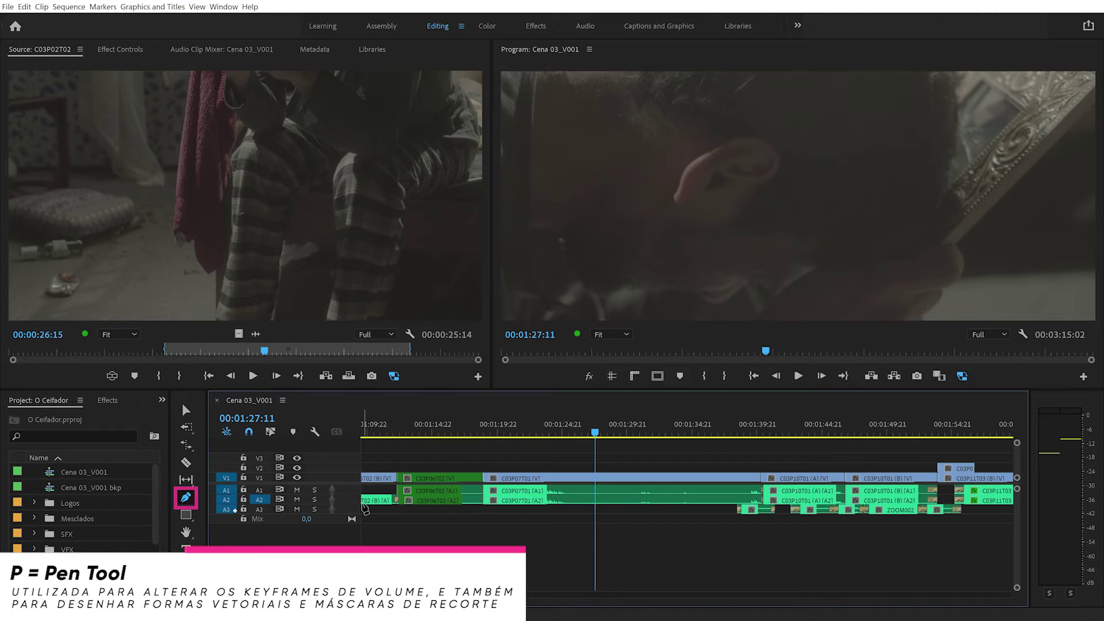
- Add two volume keyframes on C03P07T01's A1 audio and pull one down to create a dip
double_click(233, 490)
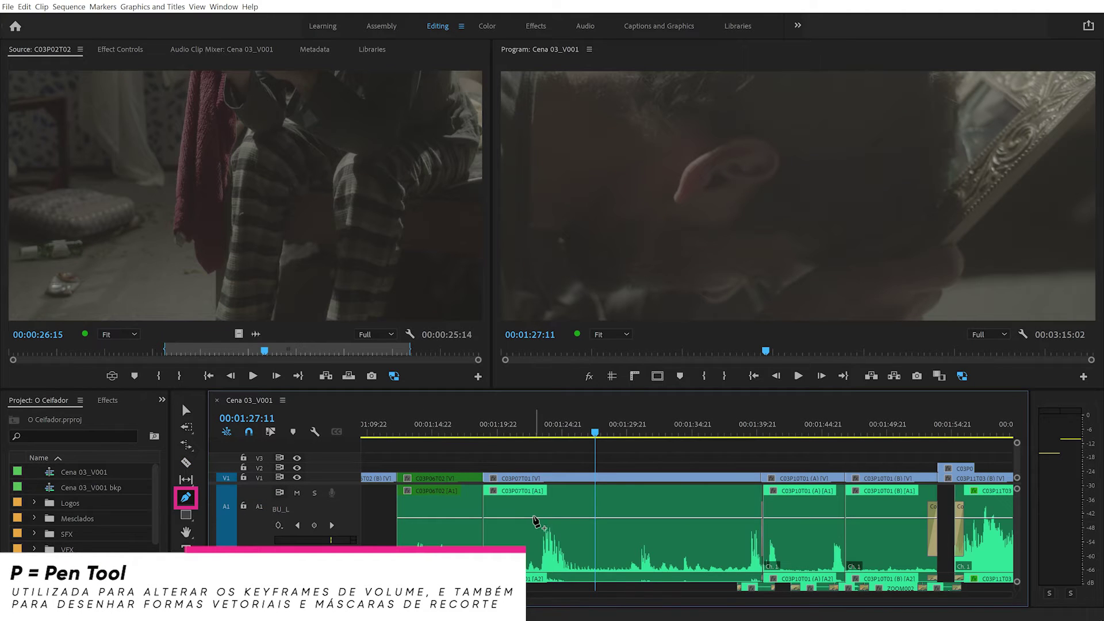
left_click(530, 518)
left_click(541, 519)
left_click(572, 518)
left_click_drag(541, 518, 553, 542)
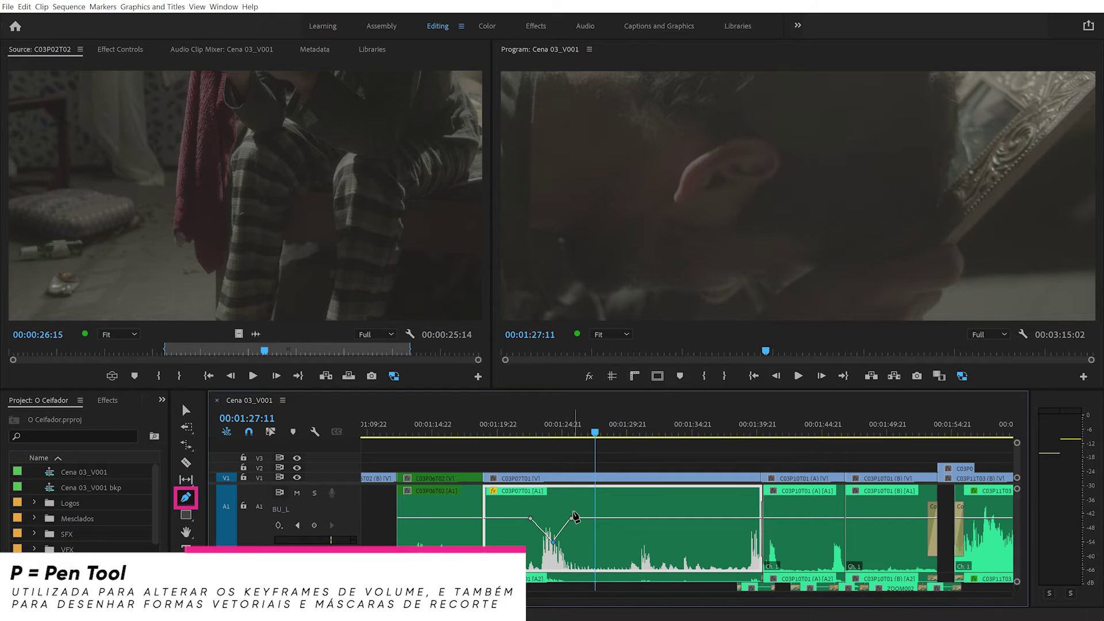
- Draw a four-corner grey vector shape over the Program Monitor frame
left_click(606, 167)
left_click(613, 253)
left_click(724, 237)
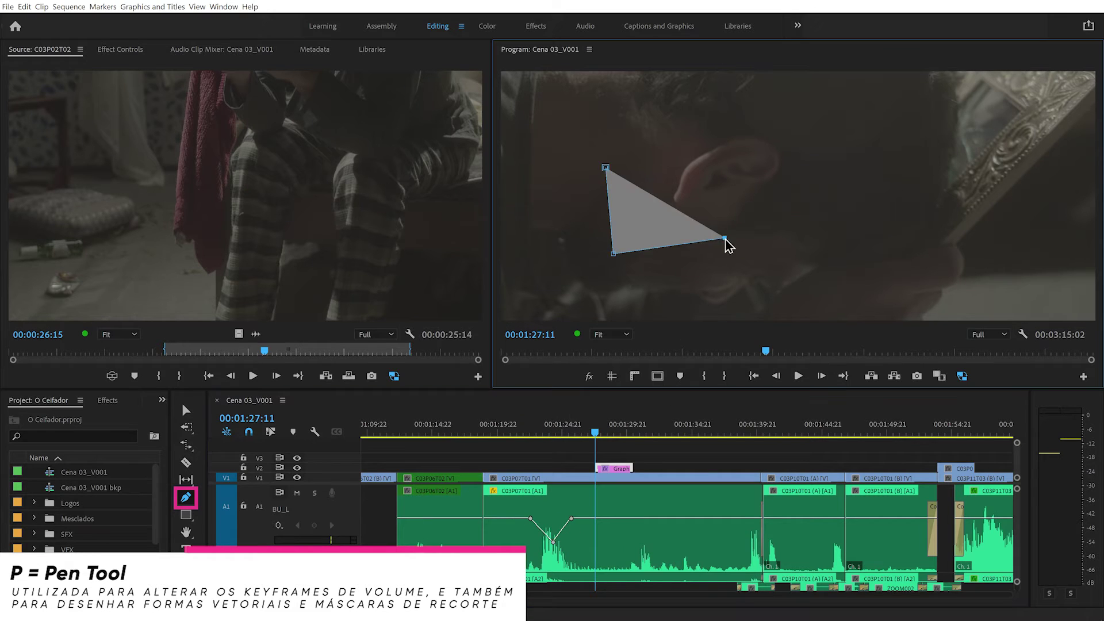
left_click(691, 172)
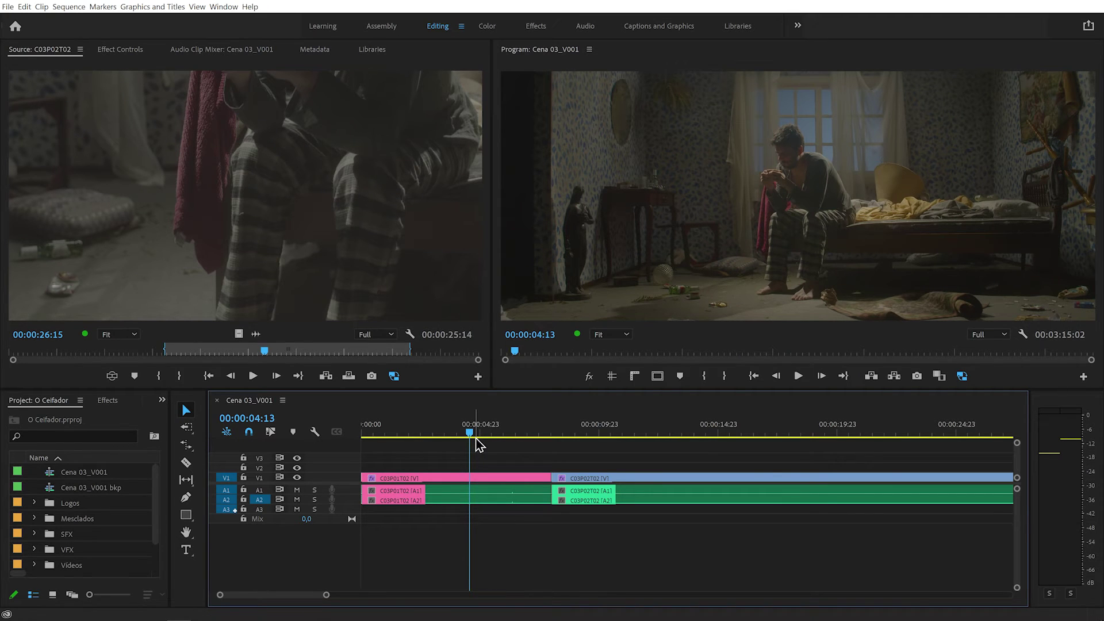
- Try ripple-trimming C03P01T02's start at 00:00:02:05 with Q, then undo it
left_click(414, 433)
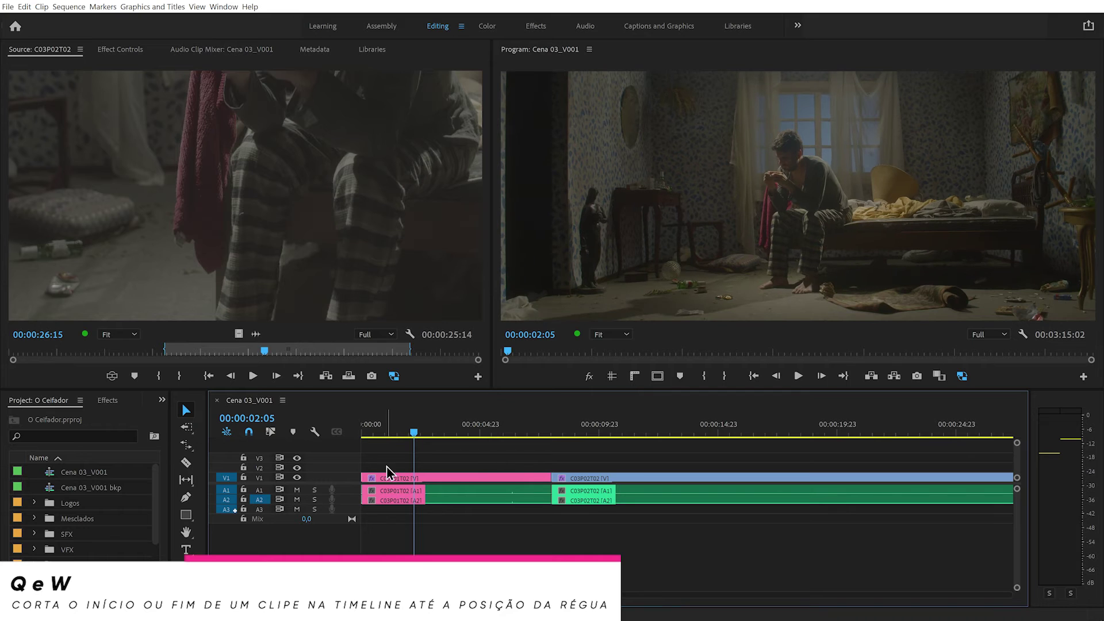
left_click(402, 478)
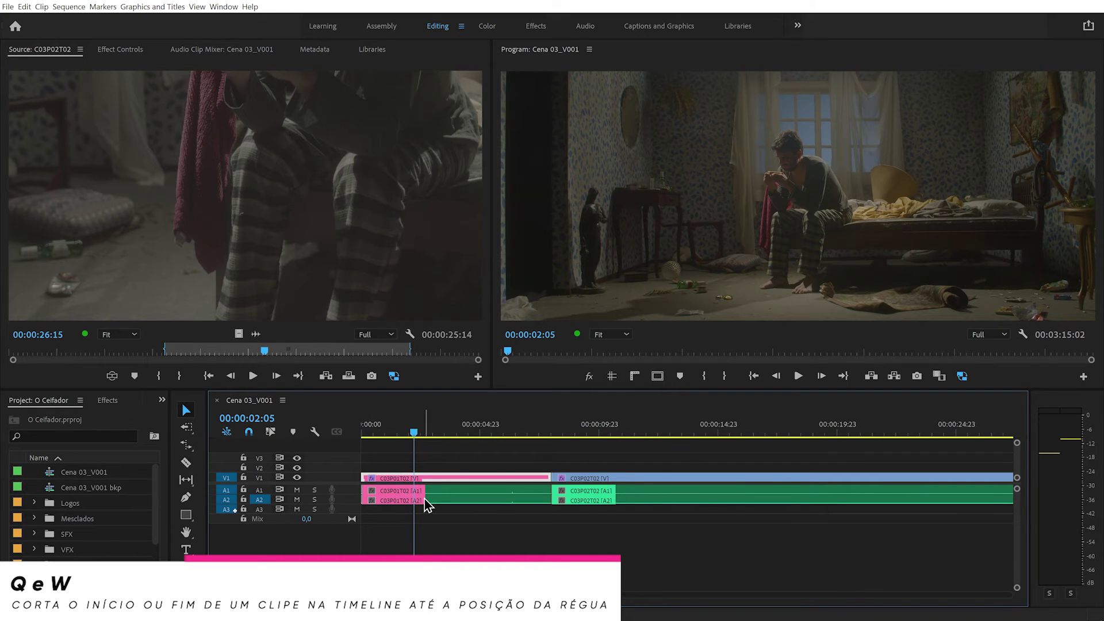
key("q")
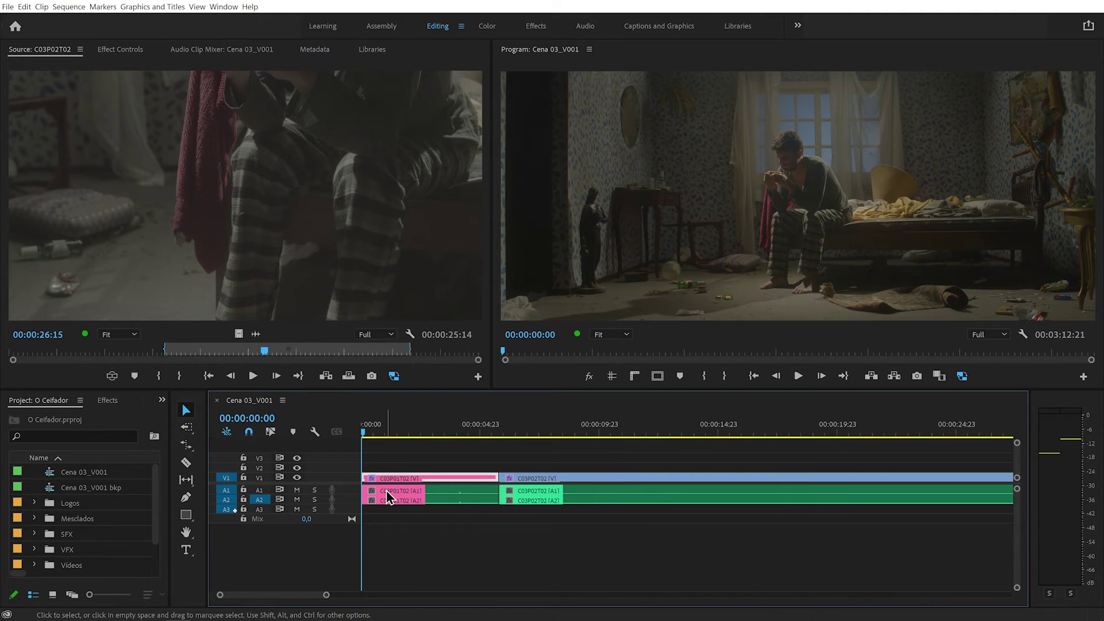
key("ctrl+z")
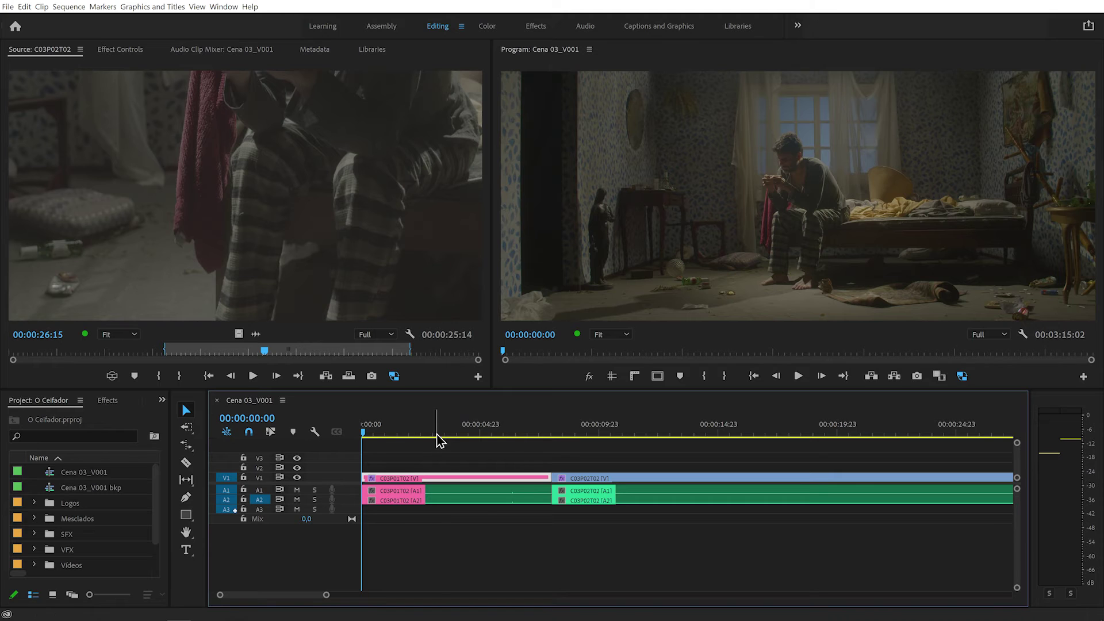
- Test a W end trim at 00:00:03:05 and undo, then Q-trim the start at 00:00:01:12
left_click(438, 436)
left_click_drag(503, 465, 545, 503)
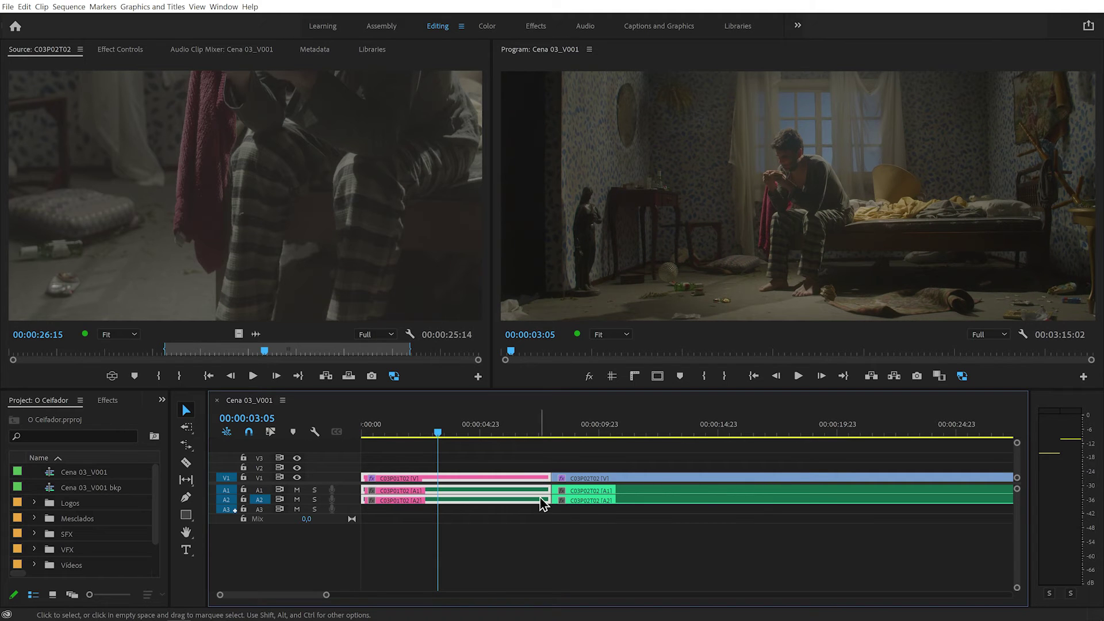
key("w")
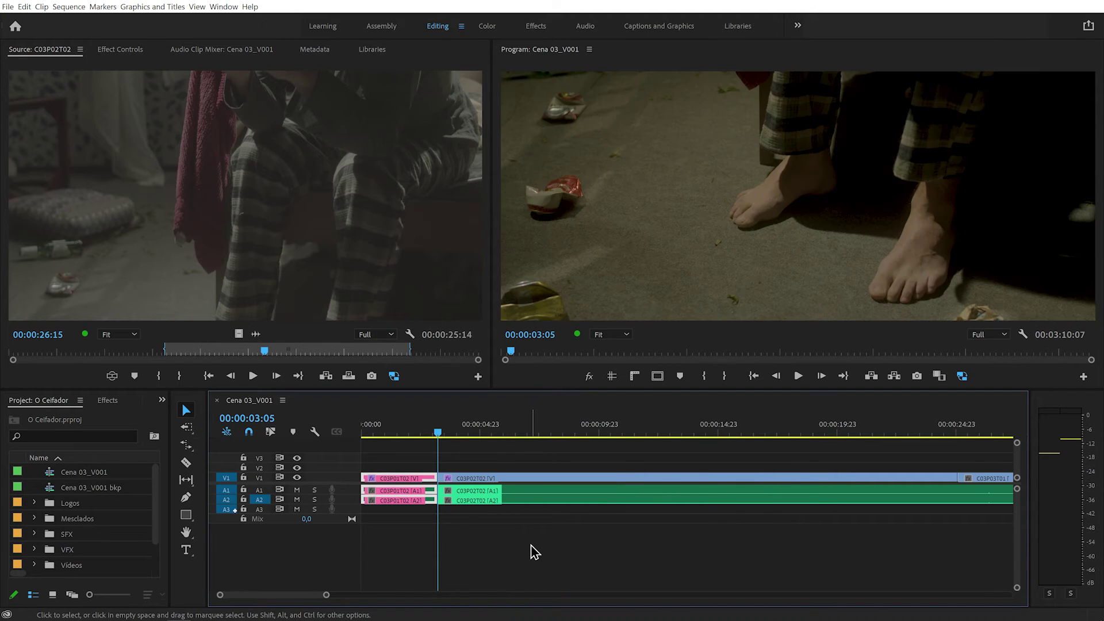
key("ctrl+z")
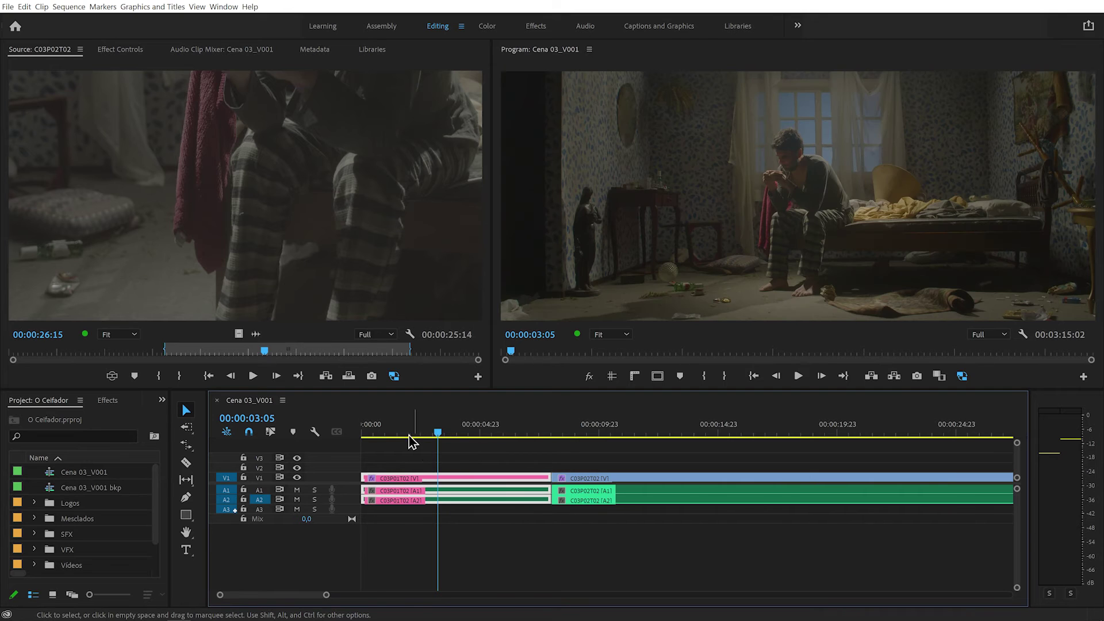
left_click(399, 432)
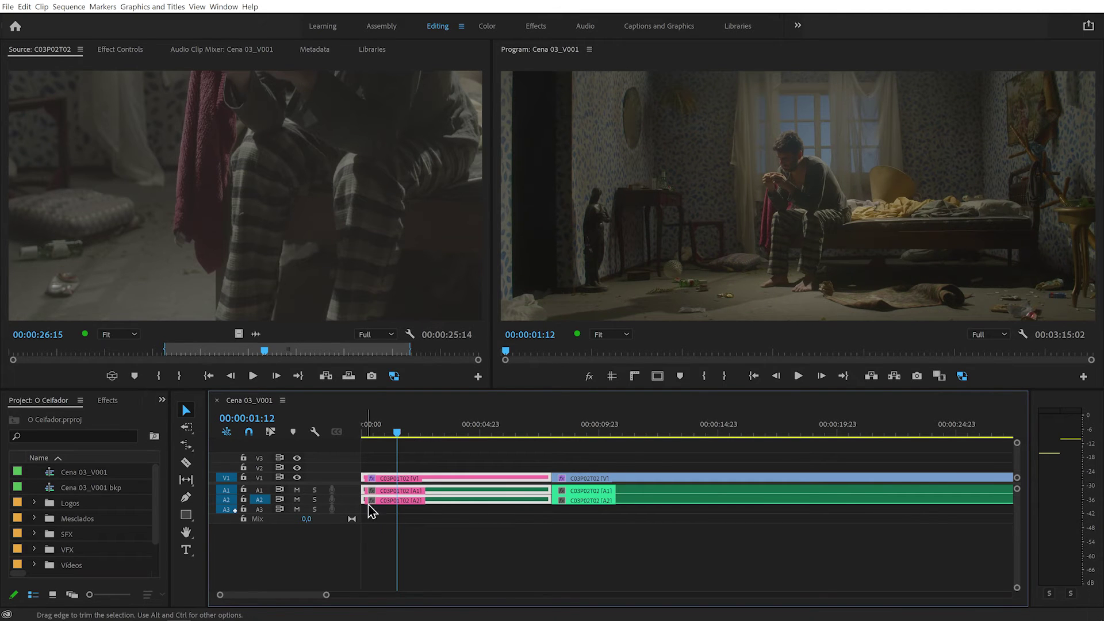
key("q")
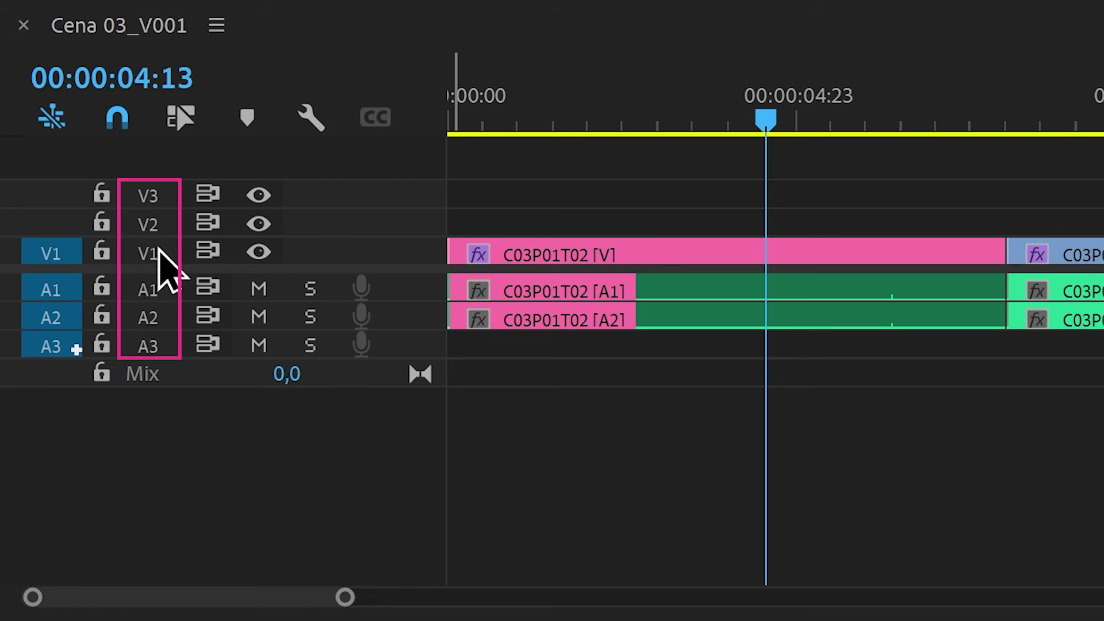
- Turn on track targeting for V1, A1 and A2 so their buttons turn blue
left_click(153, 253)
left_click(156, 289)
left_click(160, 321)
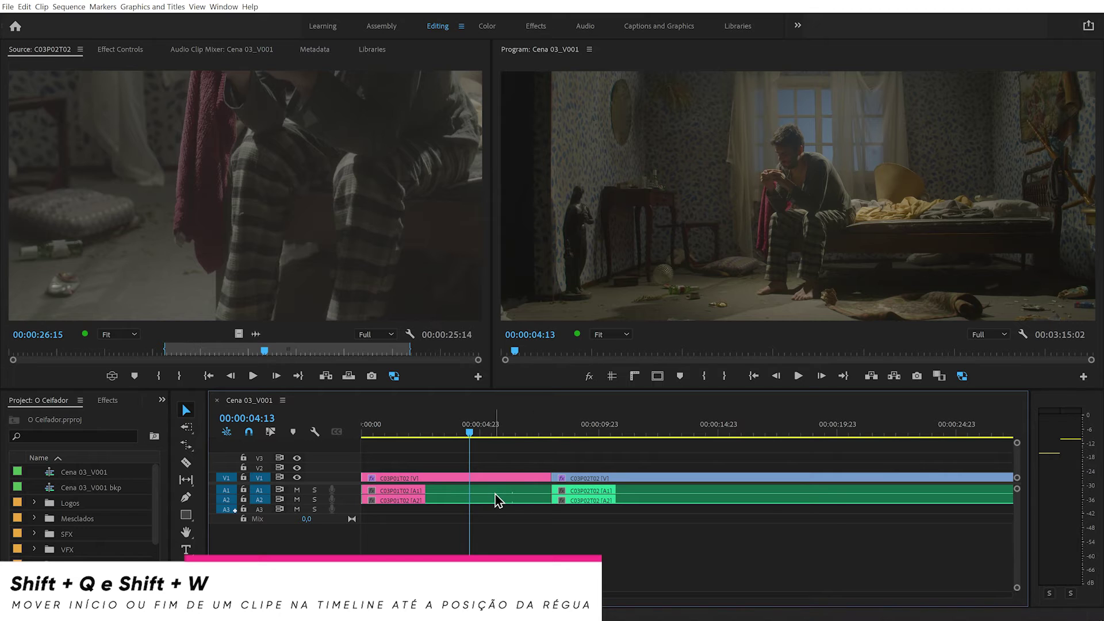
- Test removing the first clip's tail at 00:00:04:21 with W, undo it, and zoom out
left_click(477, 436)
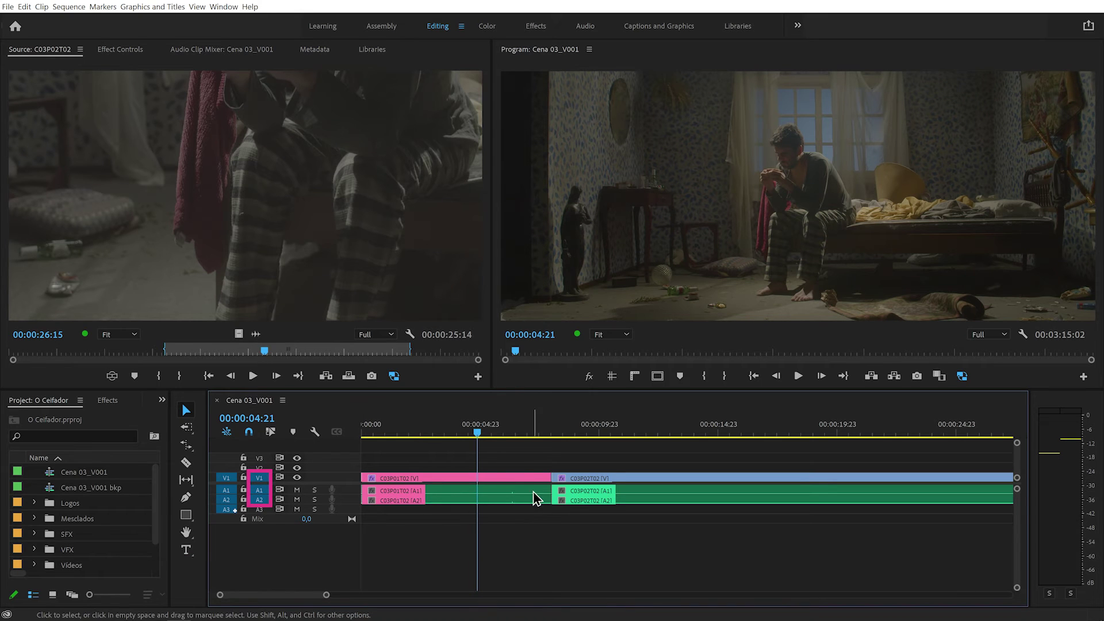
left_click(422, 477)
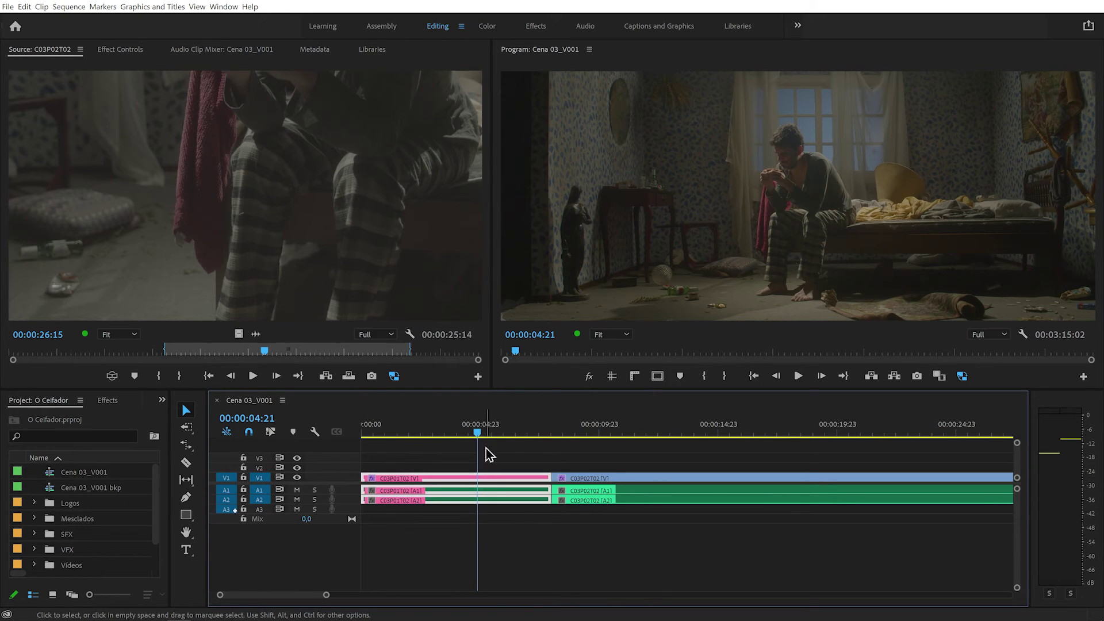
left_click(514, 549)
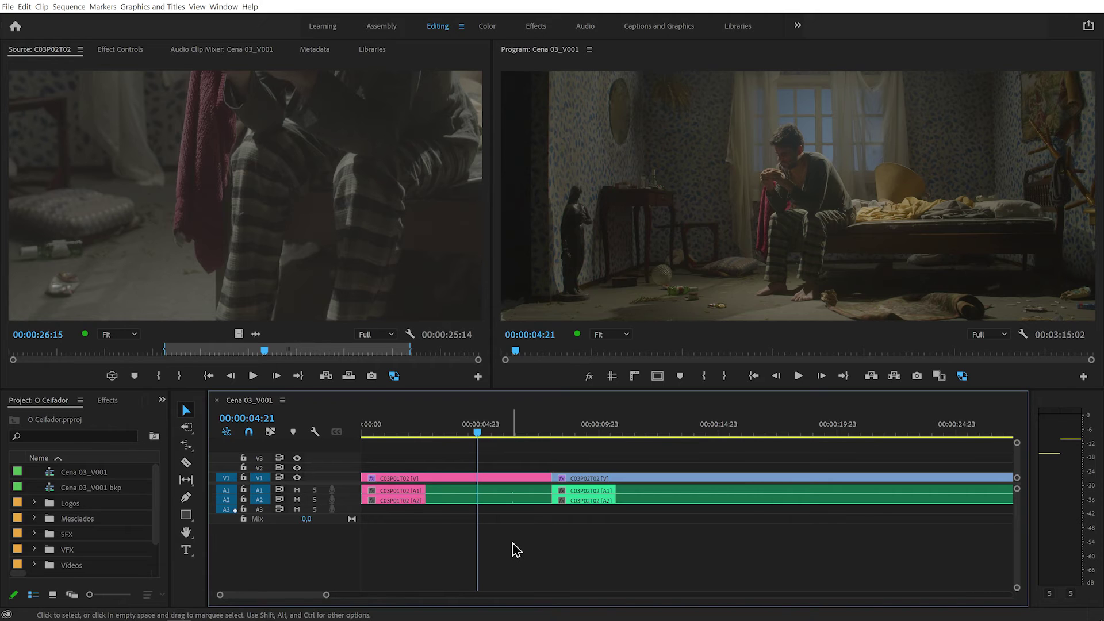
key("w")
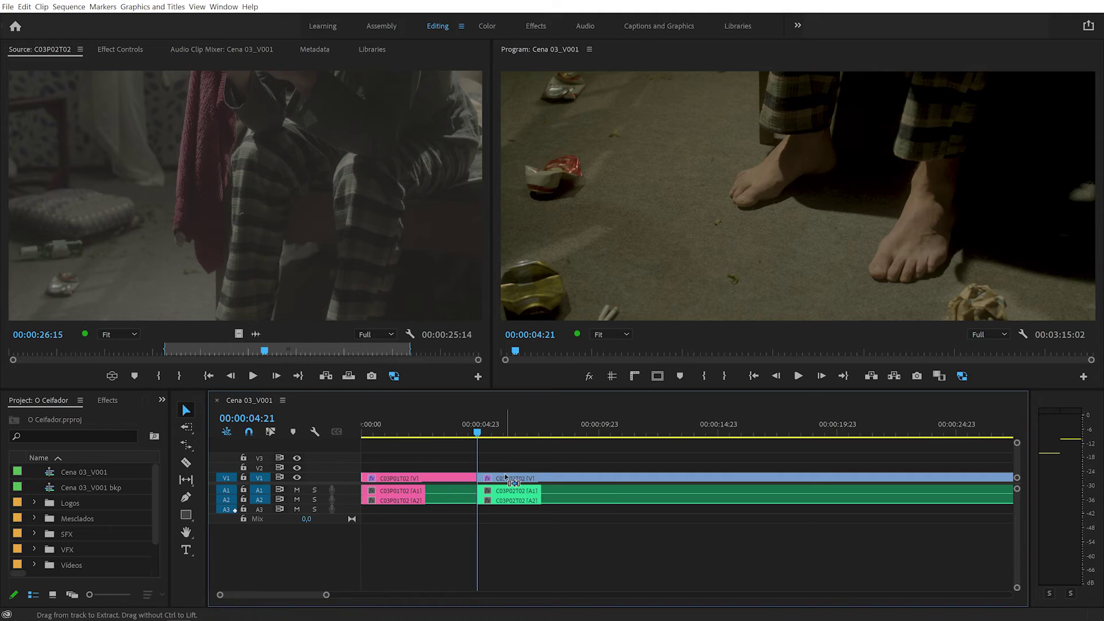
key("ctrl+z")
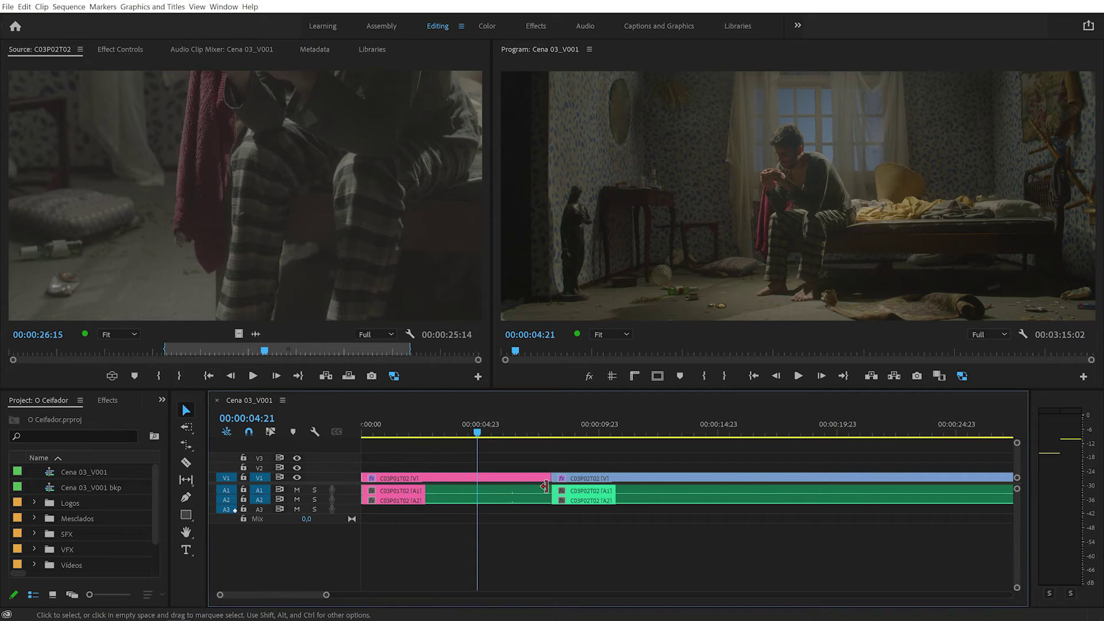
key("minus")
key("ctrl+z")
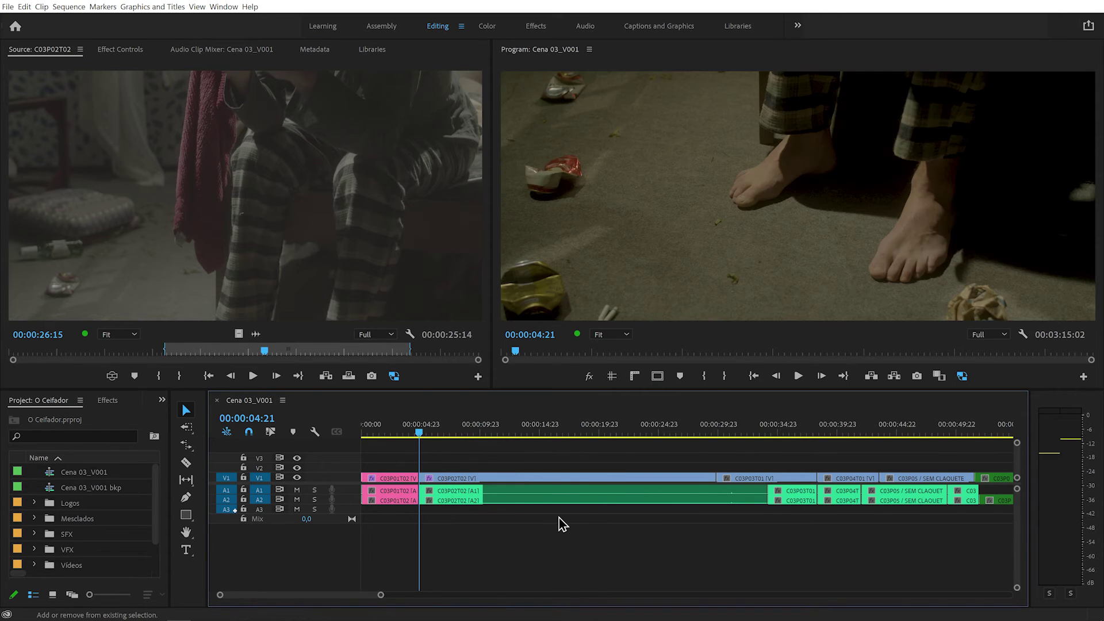
key("ctrl+shift+z")
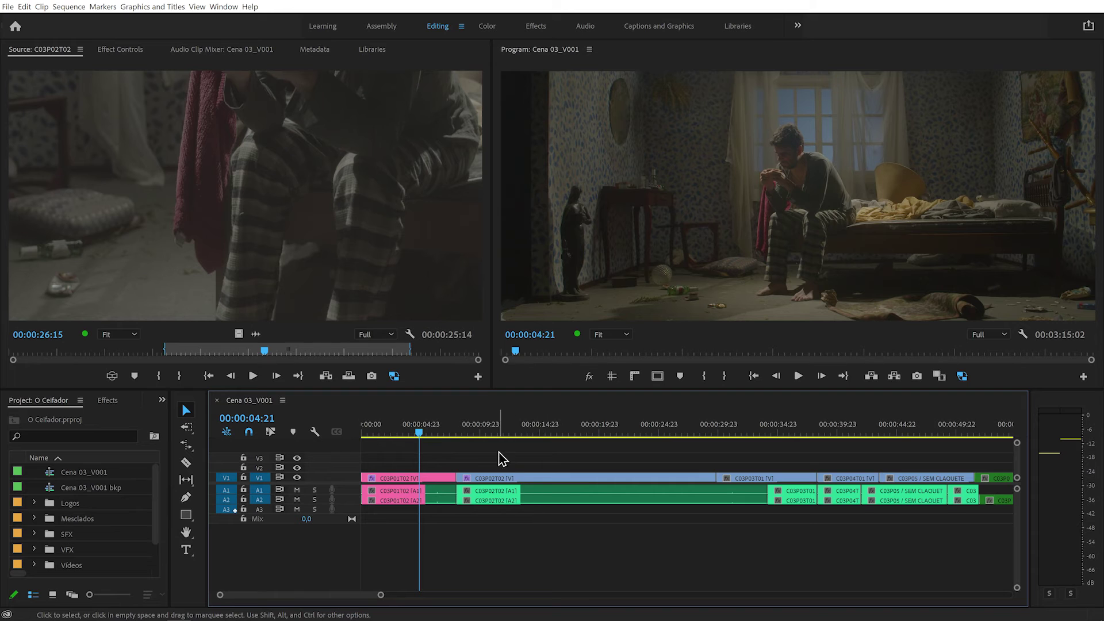
- Retry the W trim and a leftward move of C03P02T02, undoing both, then reselect C03P02T02
left_click(506, 491)
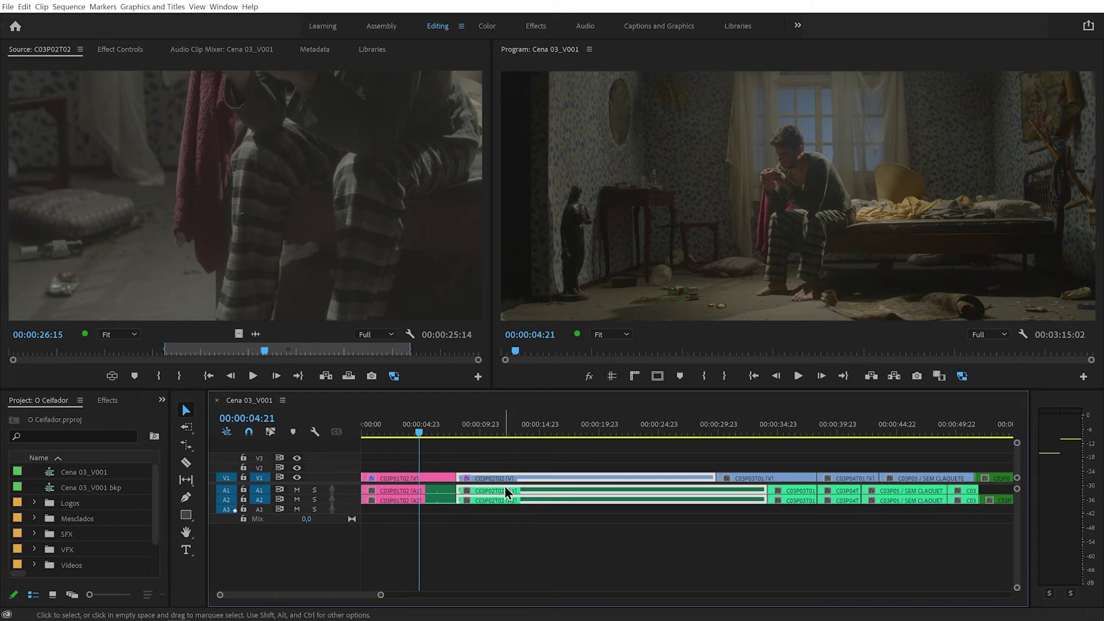
left_click(392, 458)
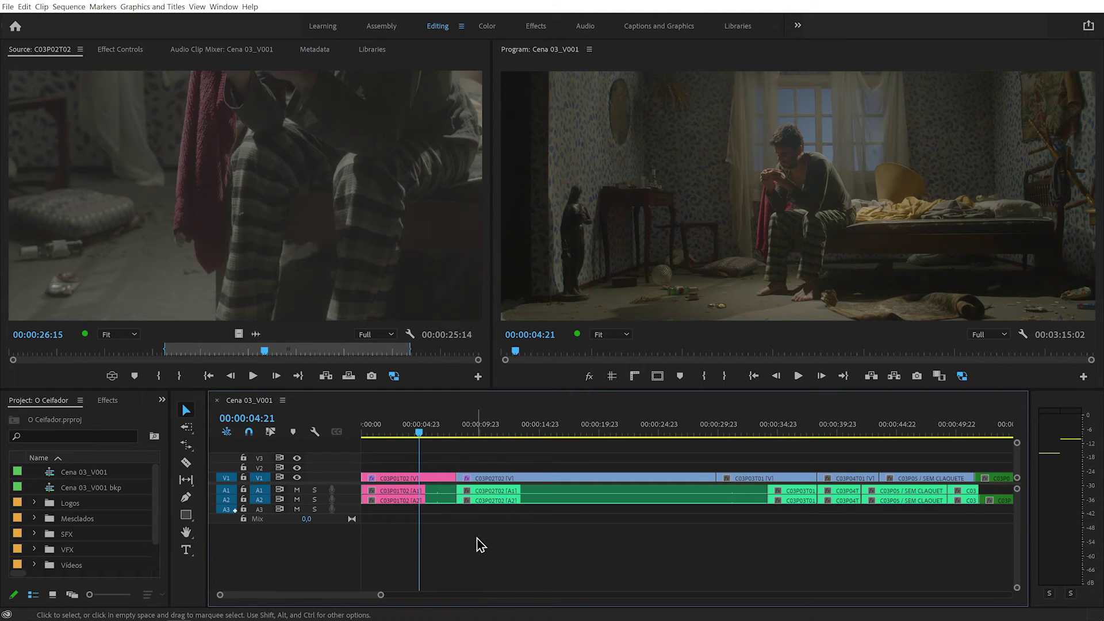
key("w")
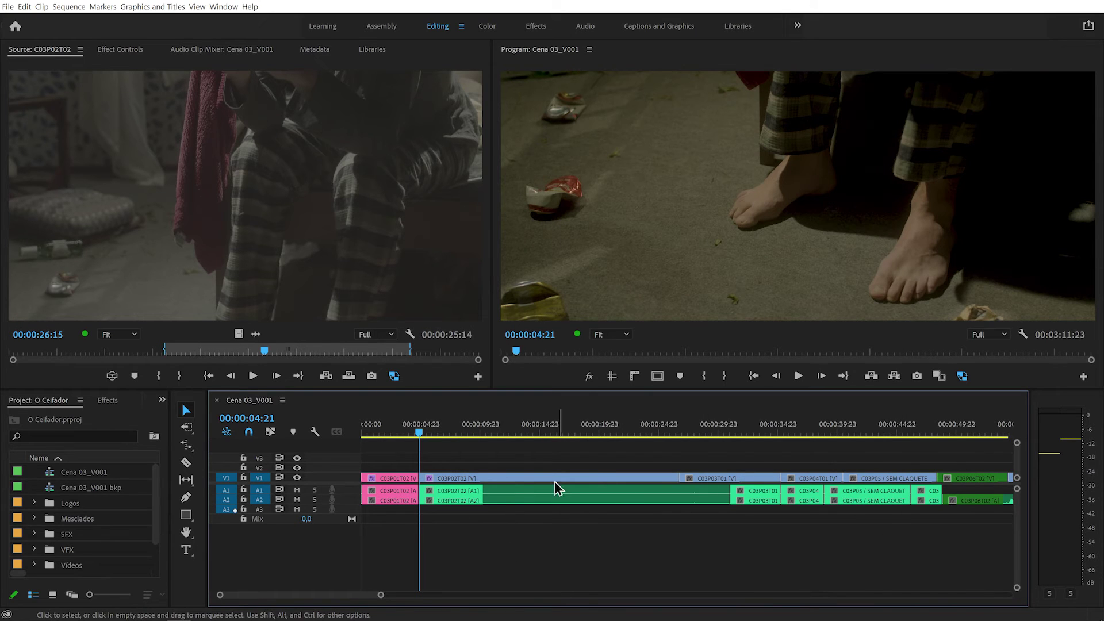
key("ctrl+z")
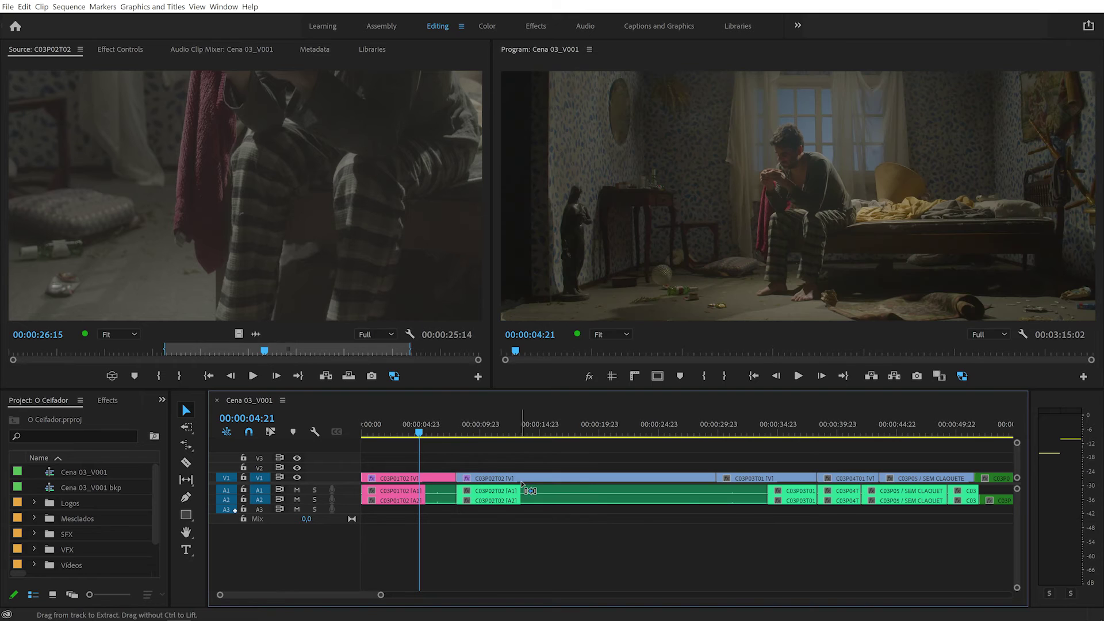
left_click_drag(505, 488, 468, 489)
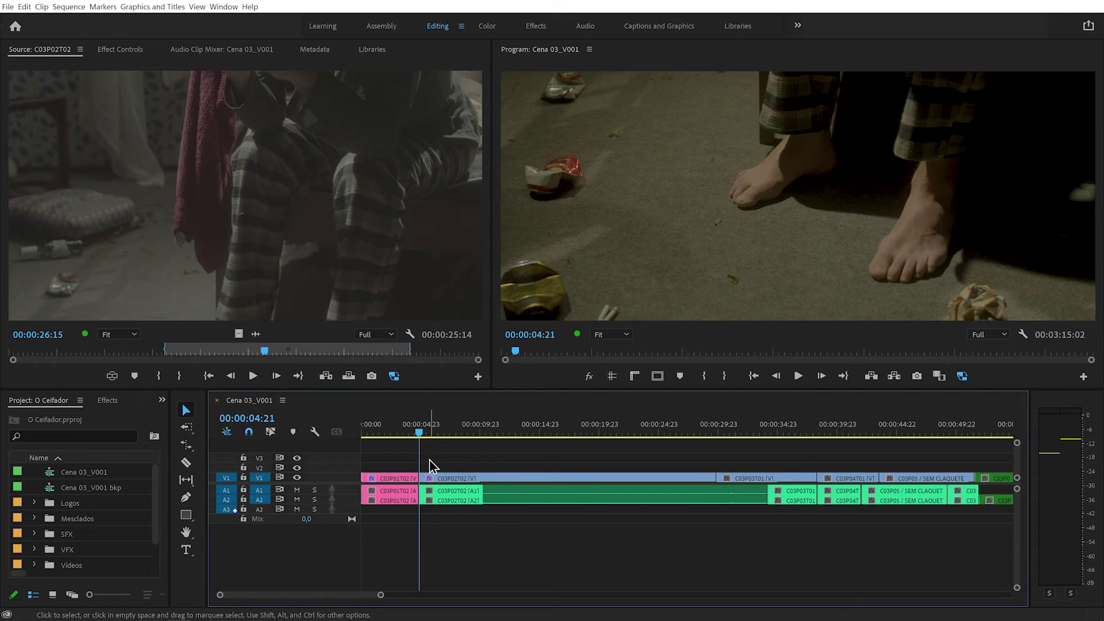
key("ctrl+z")
left_click(469, 492)
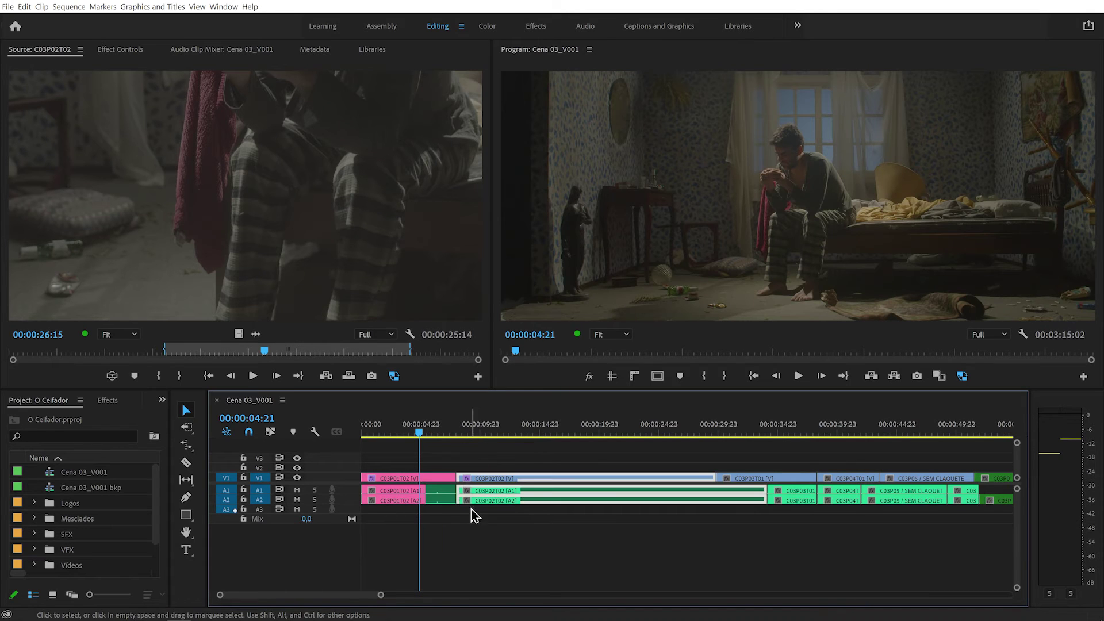
- Shift C03P02T02 later to open a gap after the pink clip, parking the playhead at 00:00:10:12
left_click_drag(463, 489, 485, 489)
left_click(488, 554)
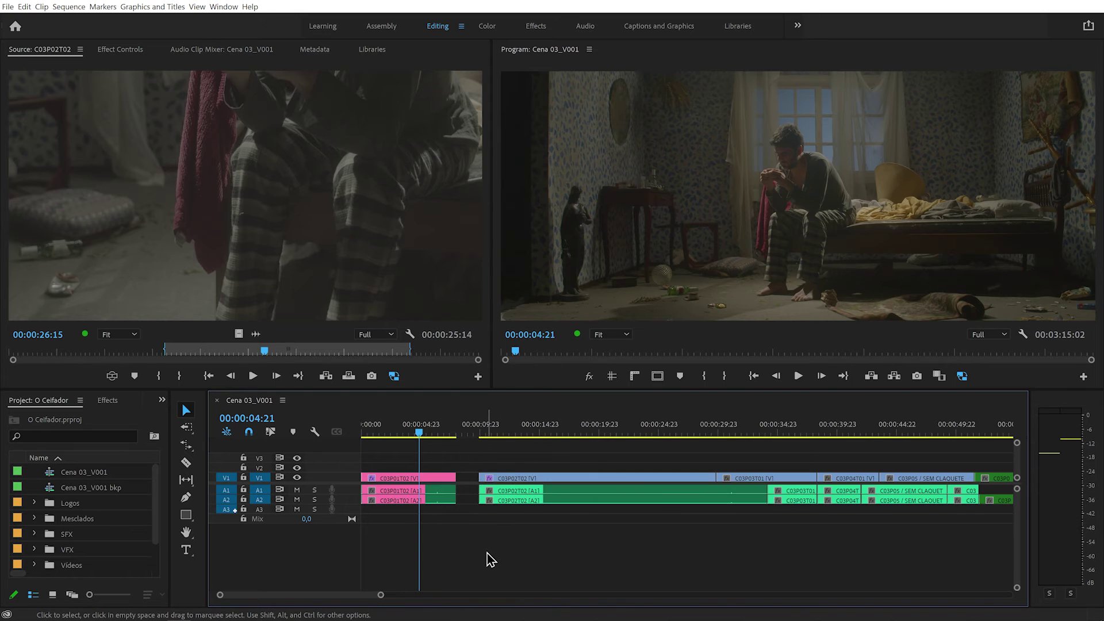
key("alt+w")
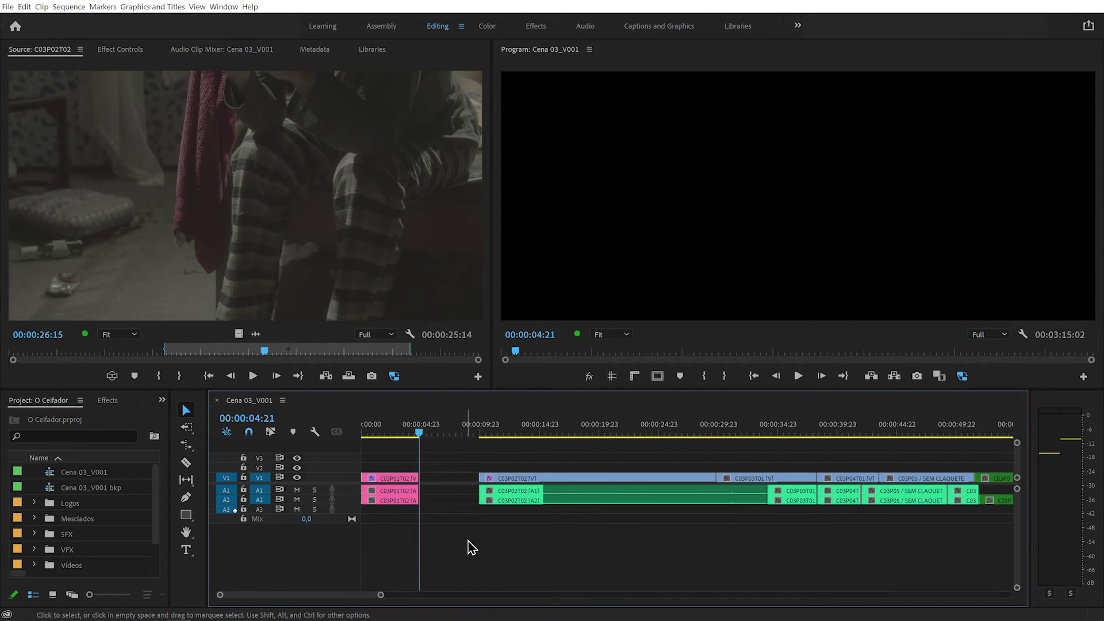
key("ctrl+z")
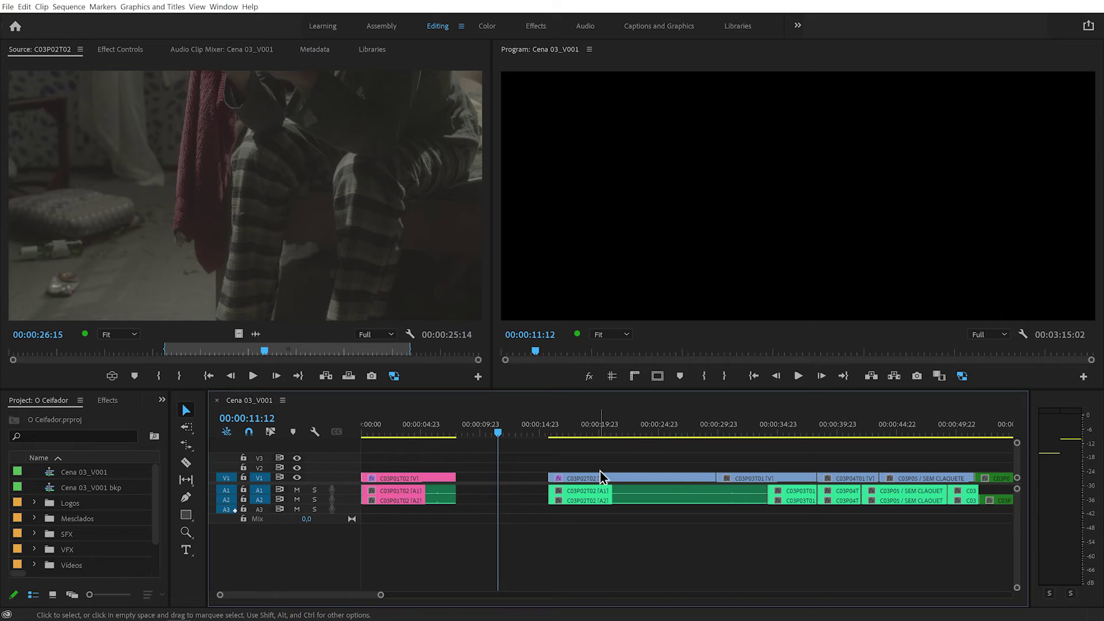
left_click(472, 434)
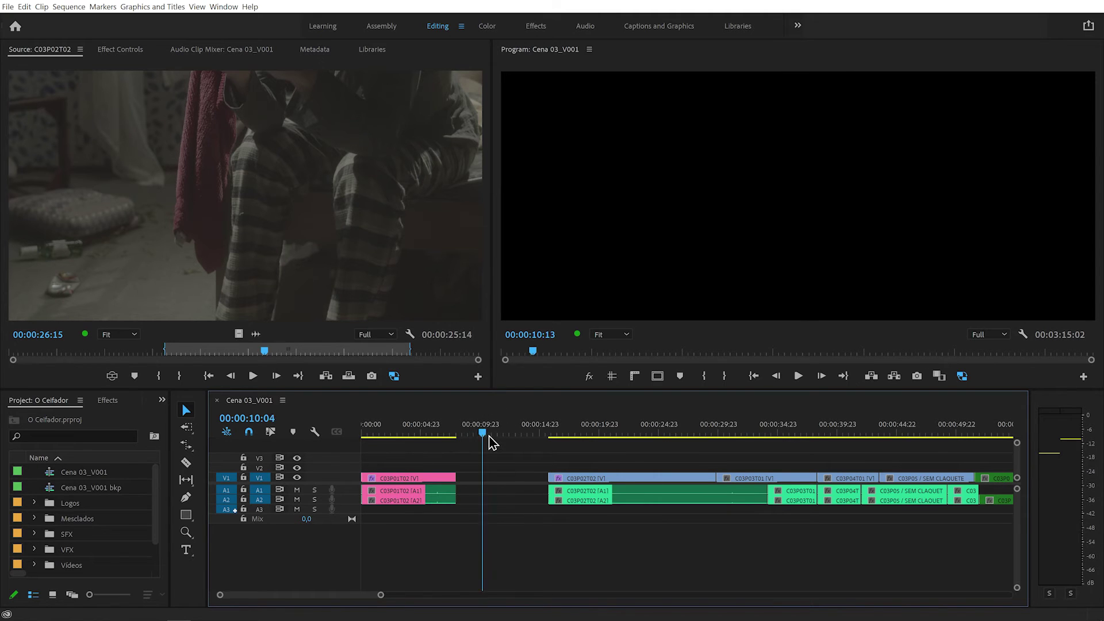
left_click_drag(480, 442, 488, 440)
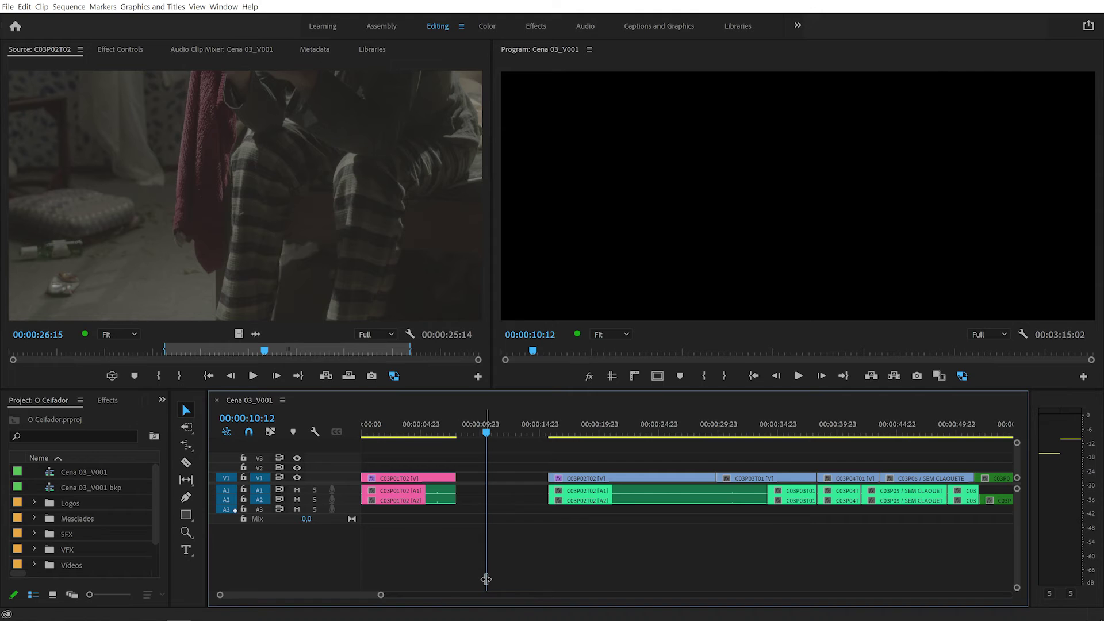
- Try extending the pink clip to the playhead at several positions, undoing each extension
key("ctrl+z")
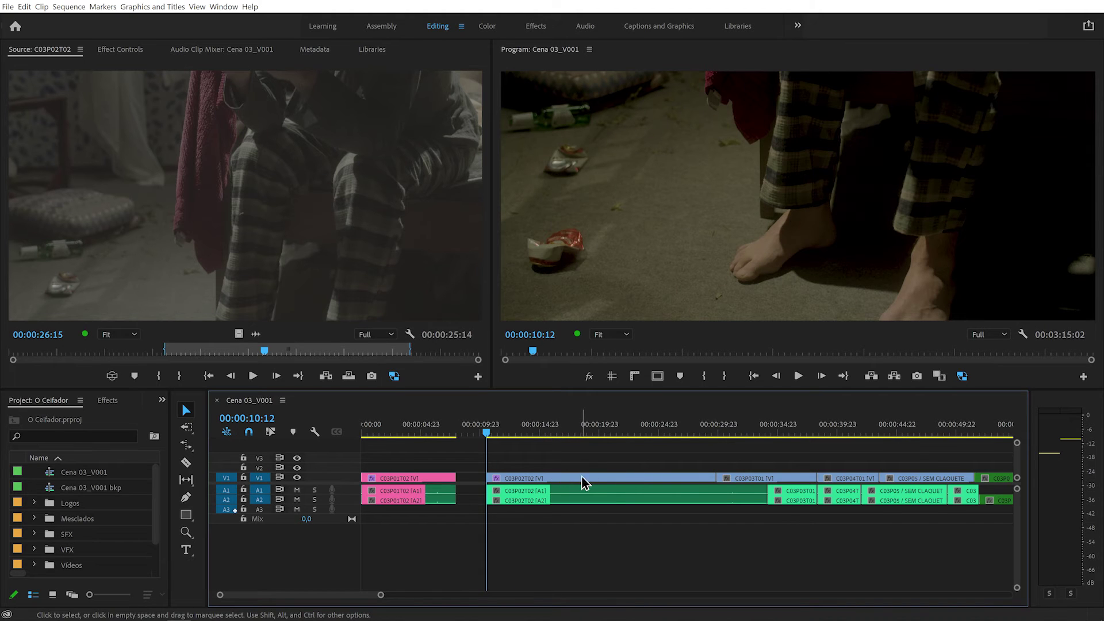
key("ctrl+shift+z")
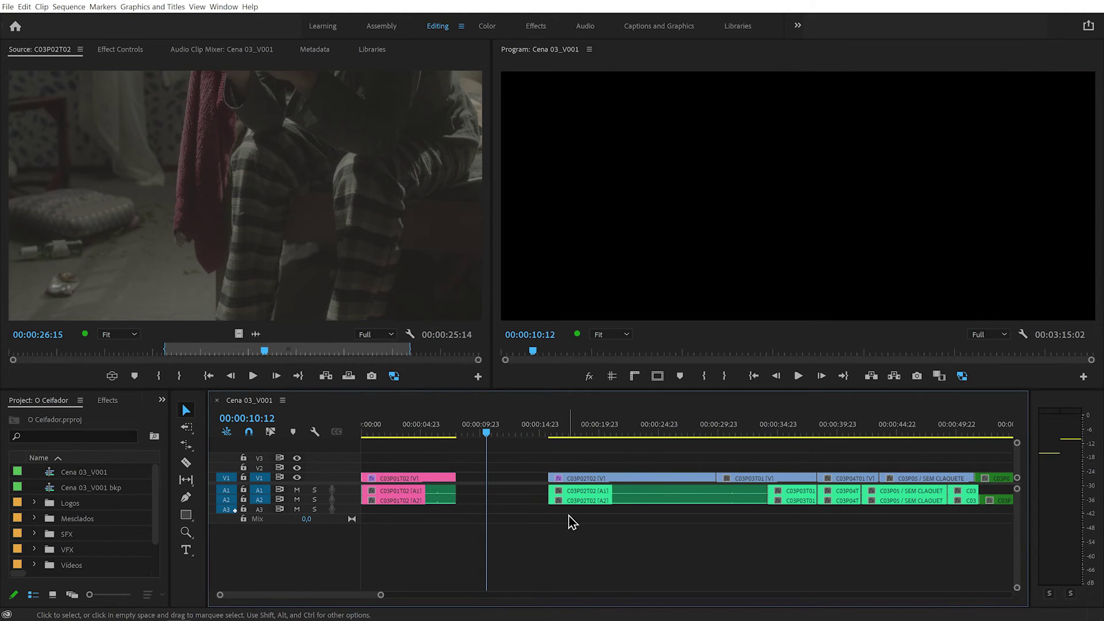
key("ctrl+shift+z")
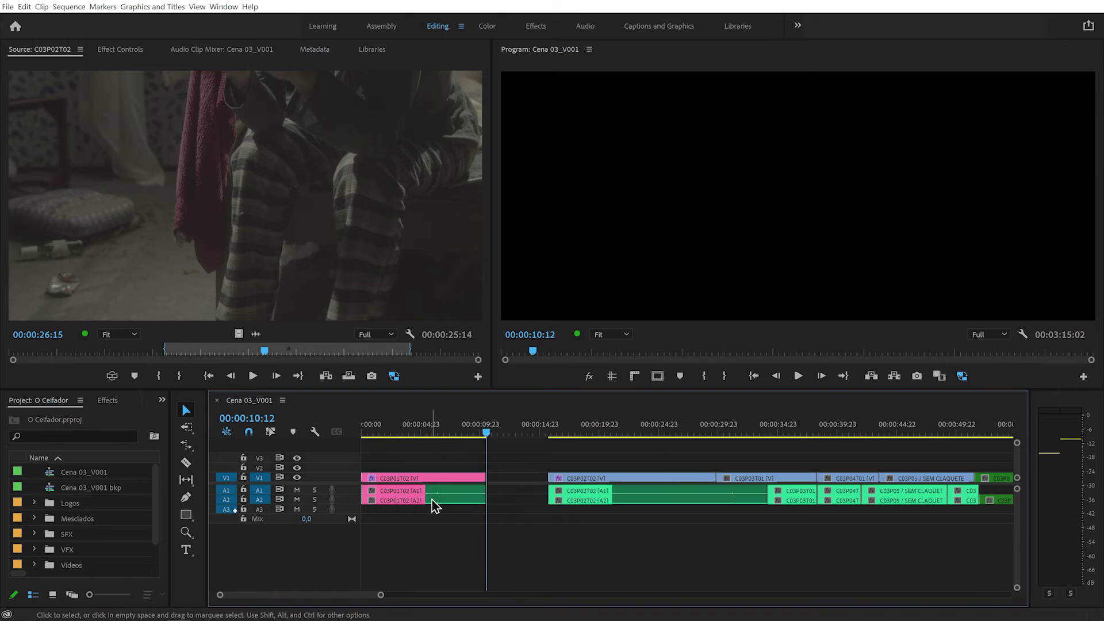
key("ctrl+z")
left_click_drag(501, 433, 547, 436)
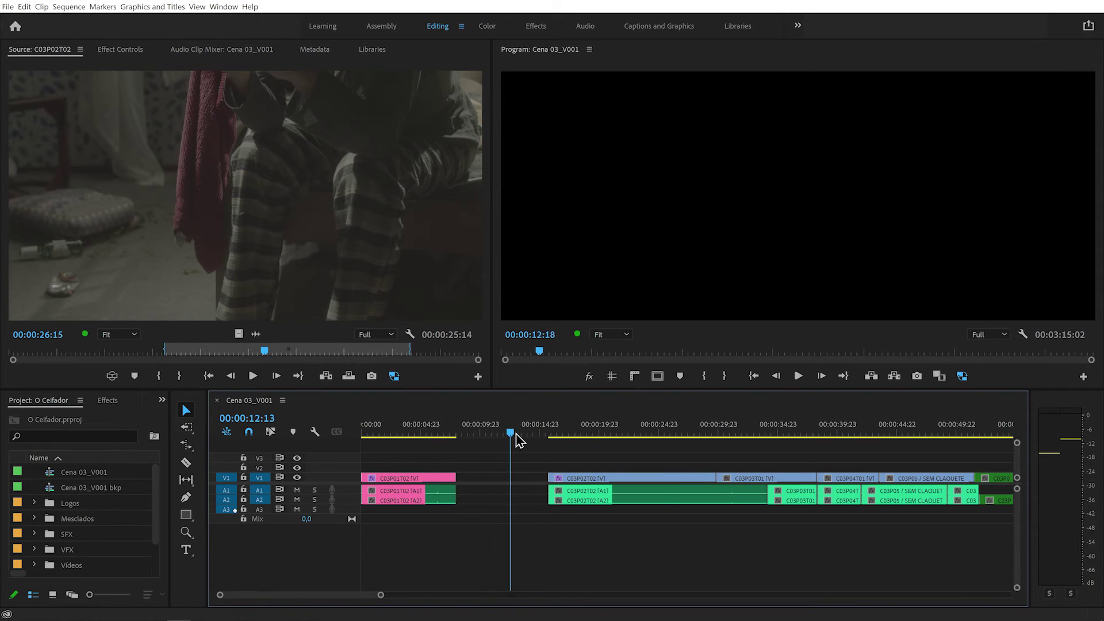
key("ctrl+shift+z")
key("ctrl+z")
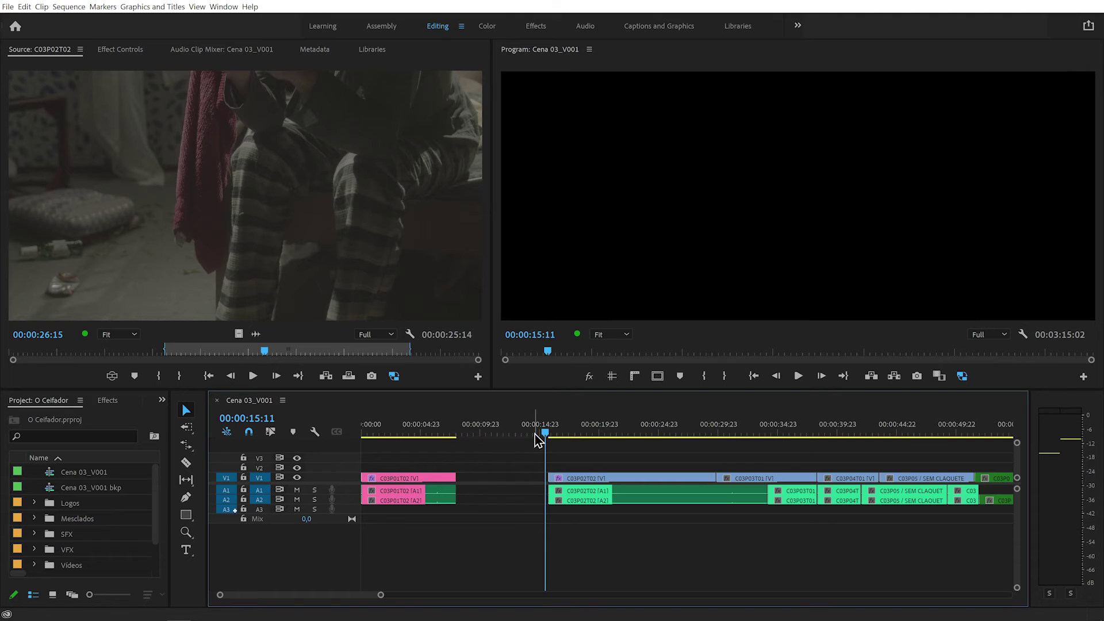
left_click(465, 433)
key("ctrl+shift+z")
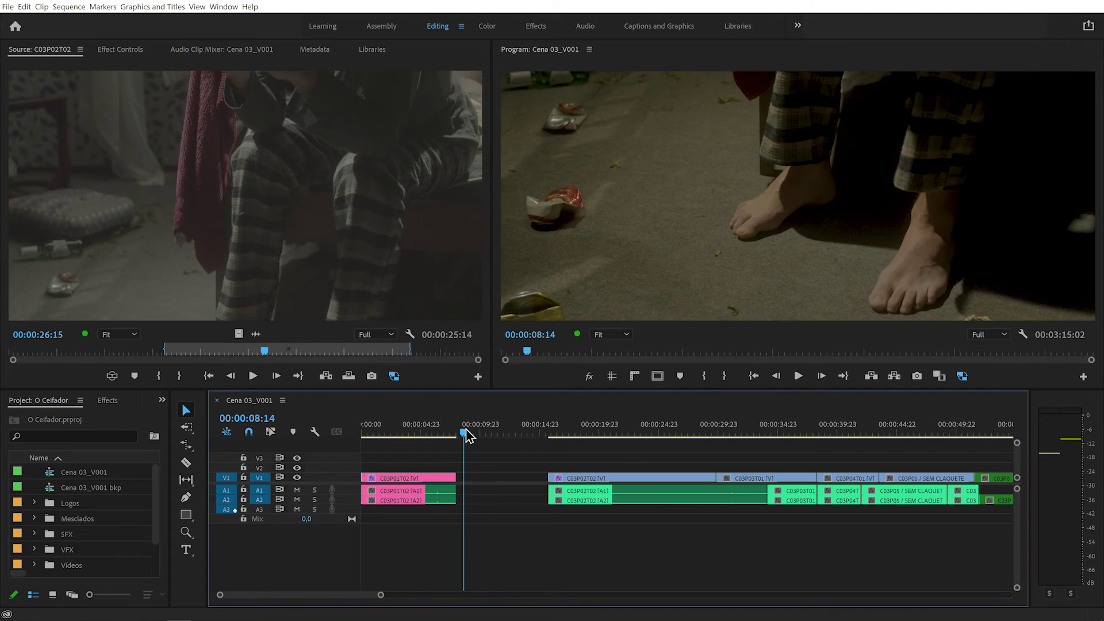
key("ctrl+z")
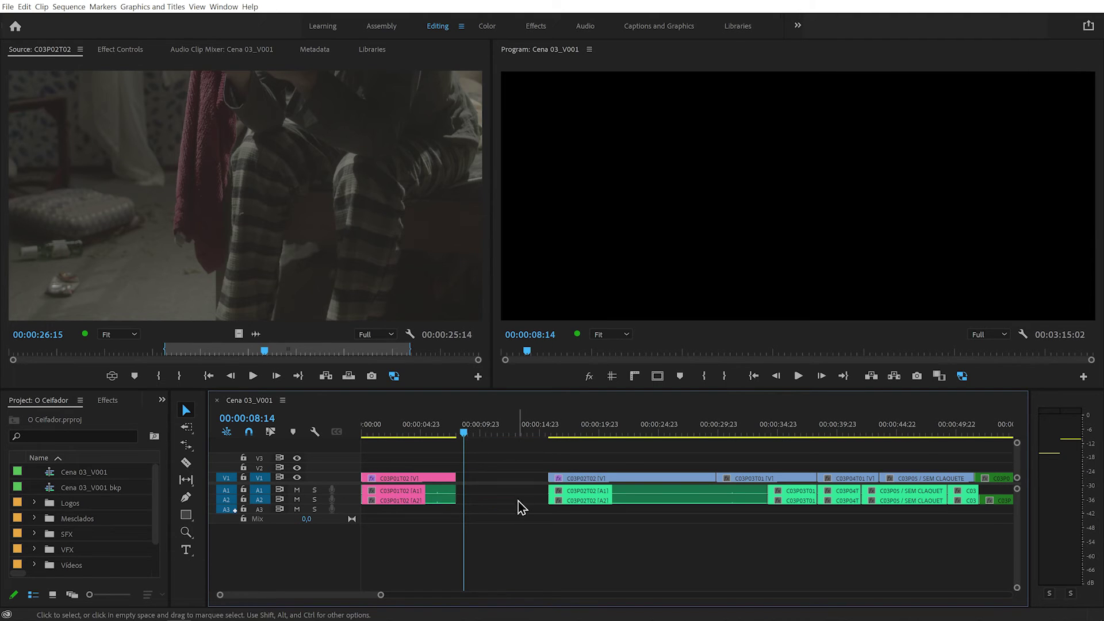
- Ripple delete the gap after the pink clip so C03P02T02 starts at 00:00:08:00
left_click(484, 480)
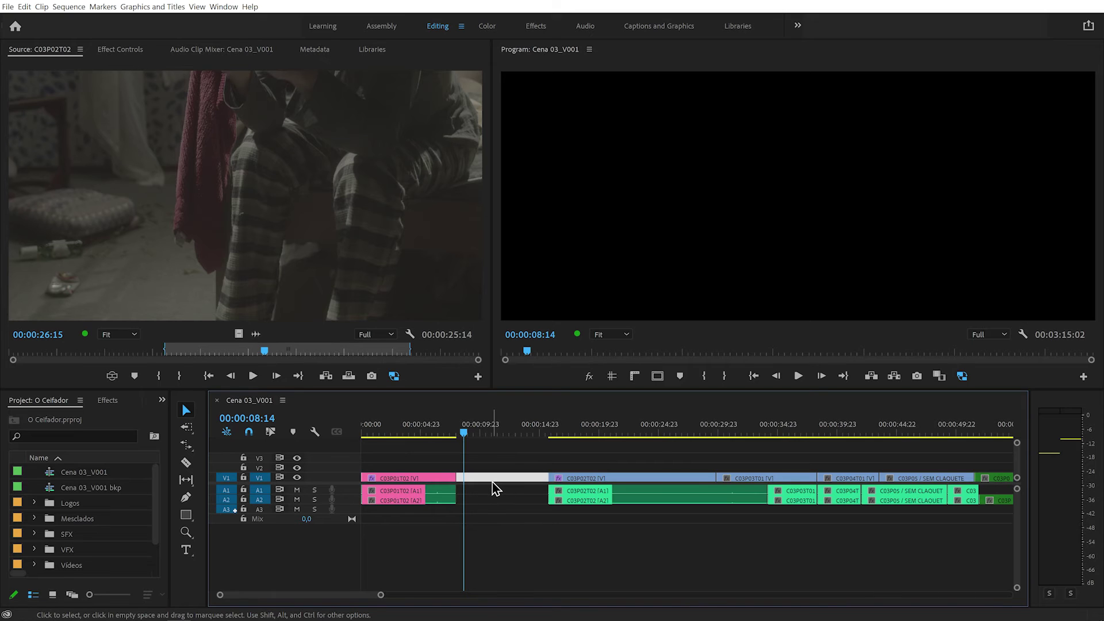
key("shift+Delete")
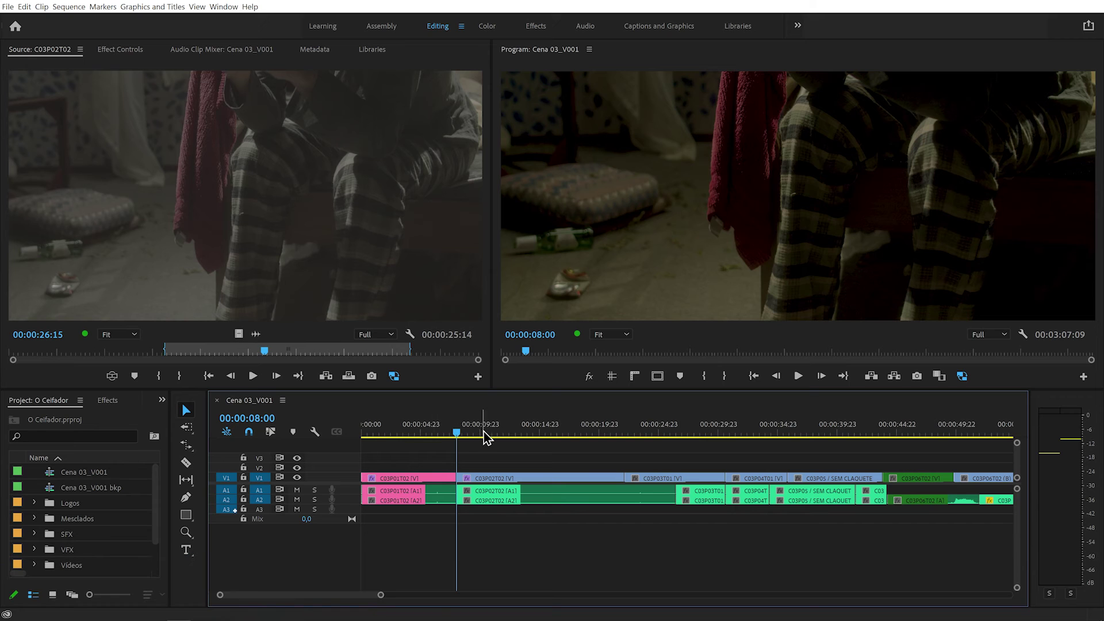
left_click(410, 431)
left_click(394, 481)
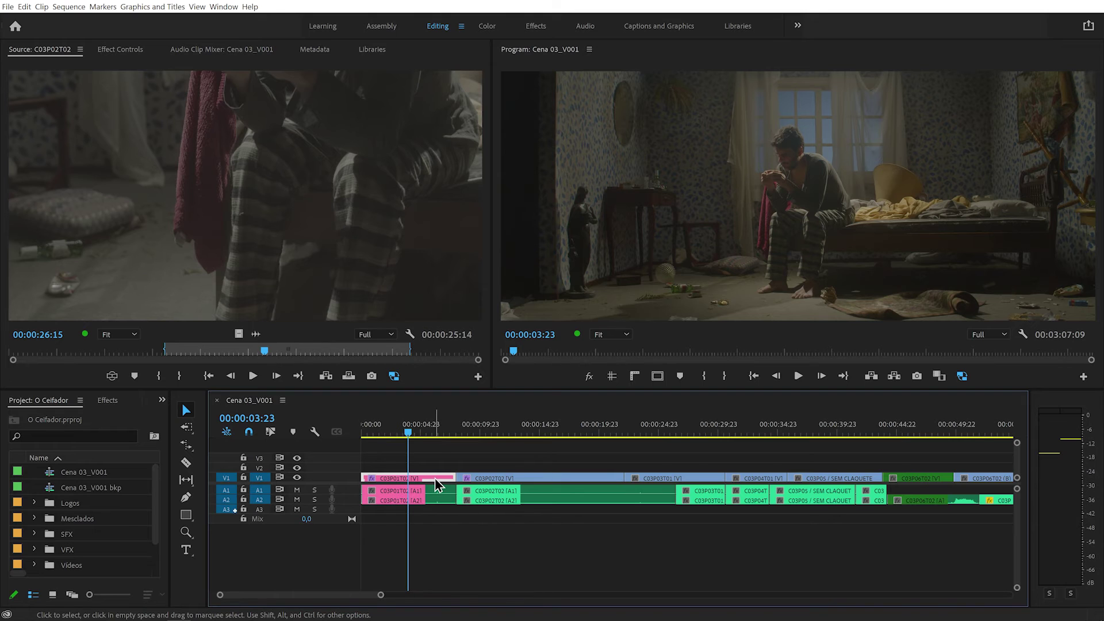
key("shift+e")
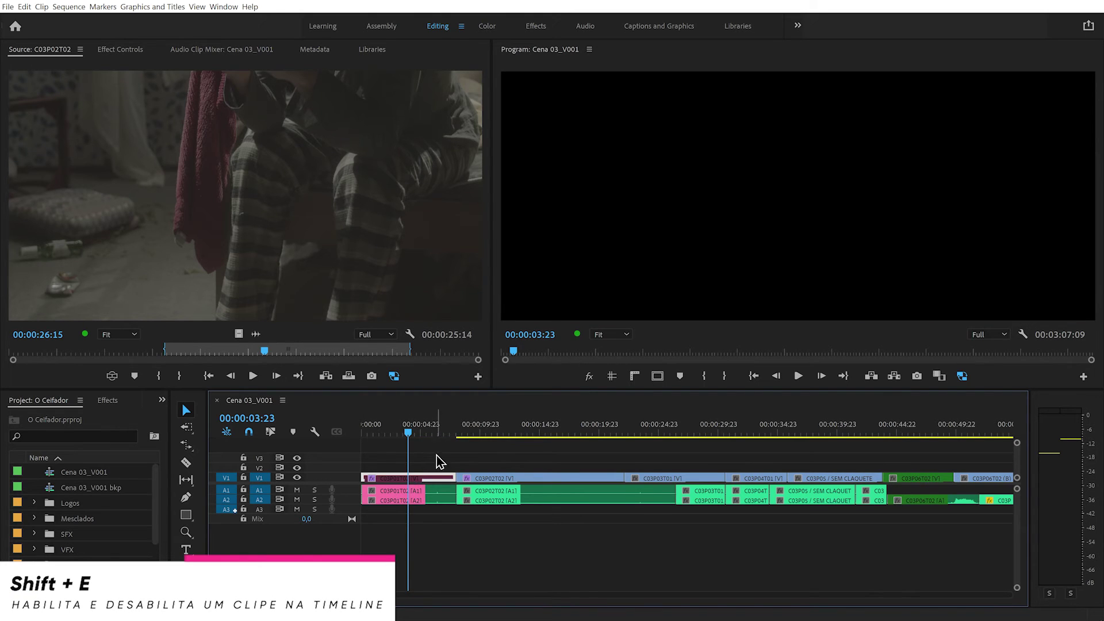
left_click(439, 455)
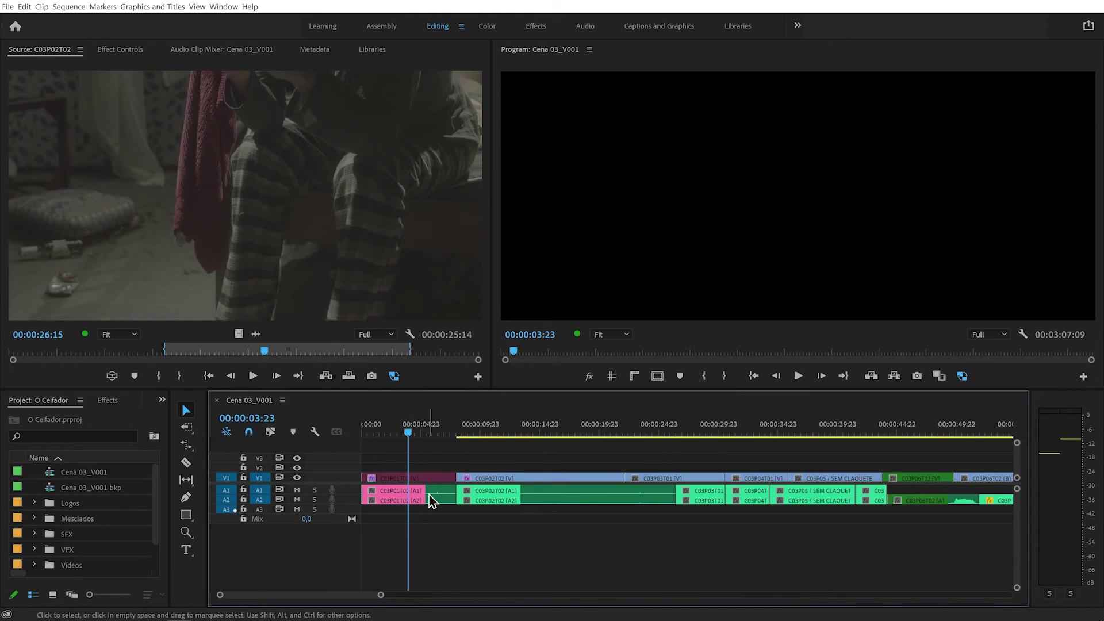
left_click(427, 480)
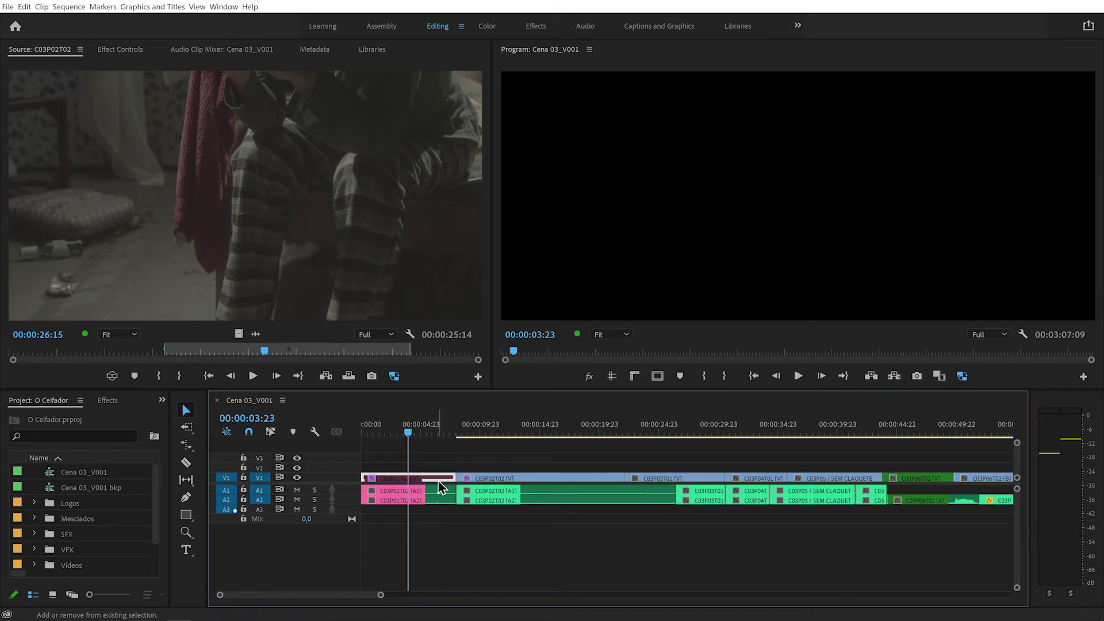
key("shift+e")
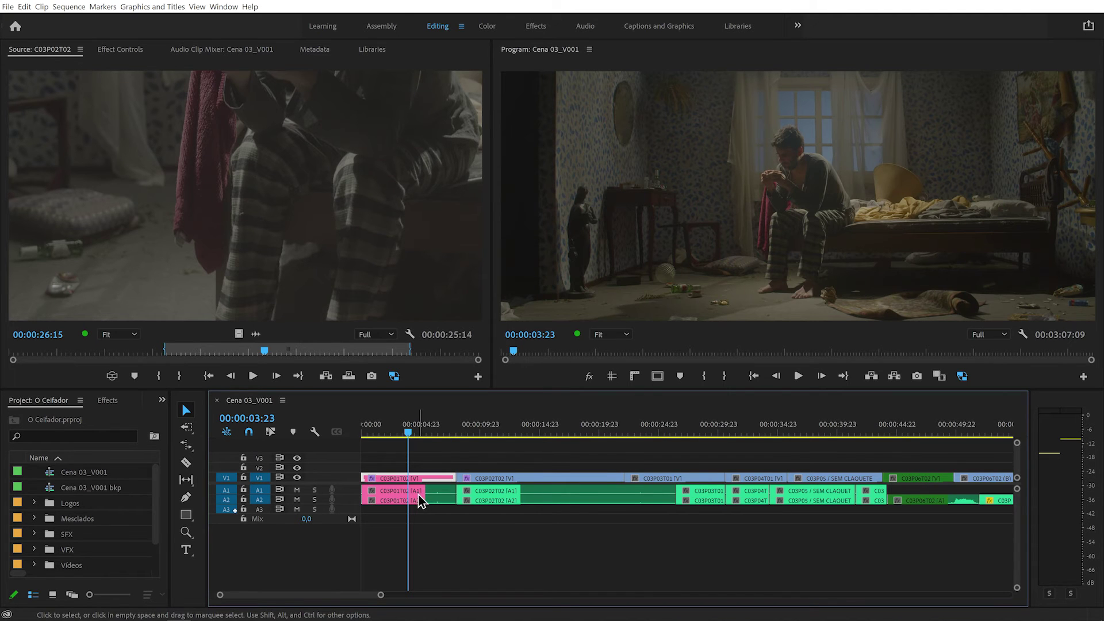
left_click(421, 499)
key("g")
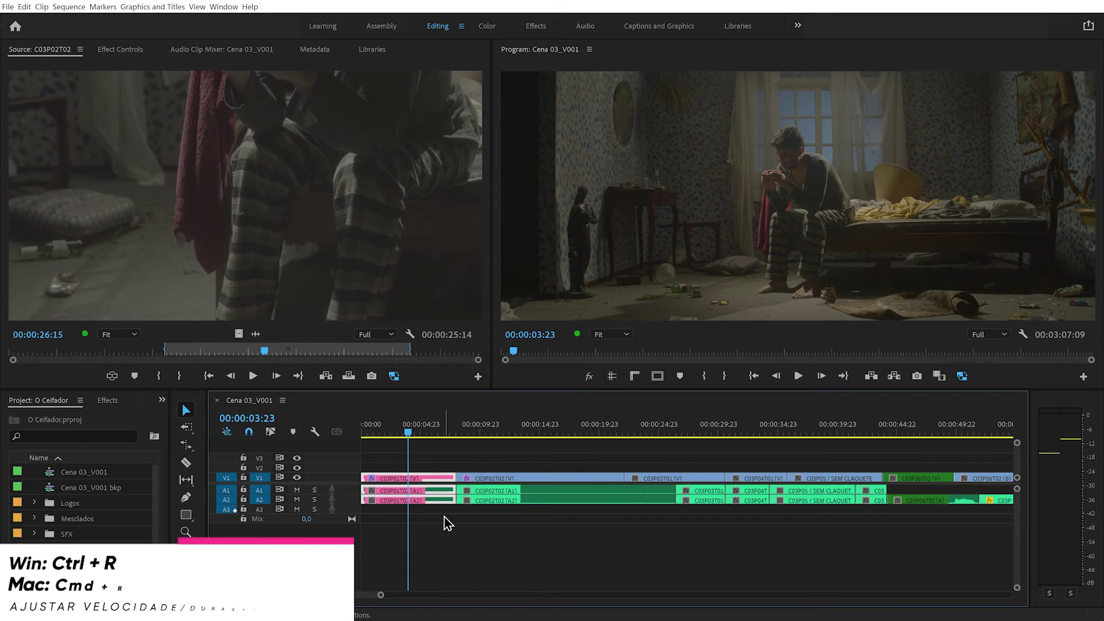
key("ctrl+r")
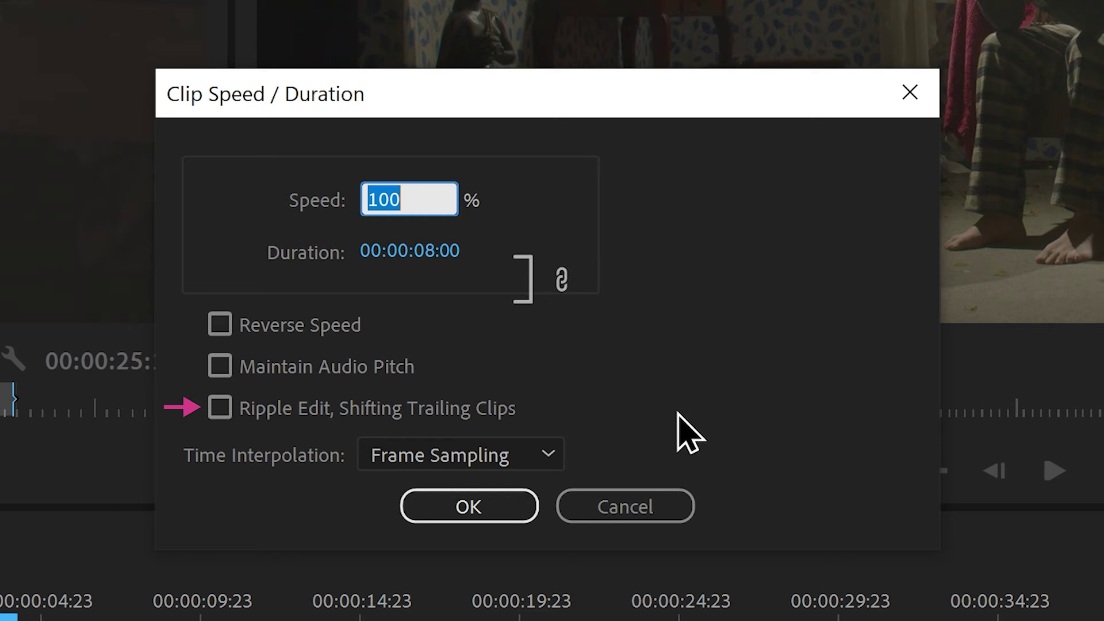
left_click(673, 509)
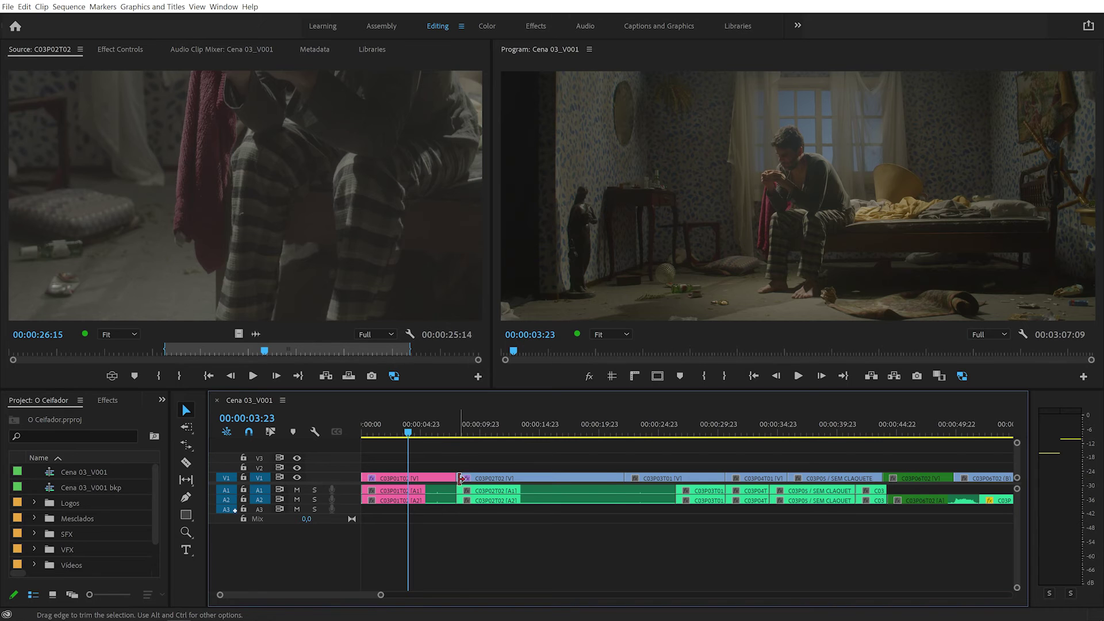
key("equal")
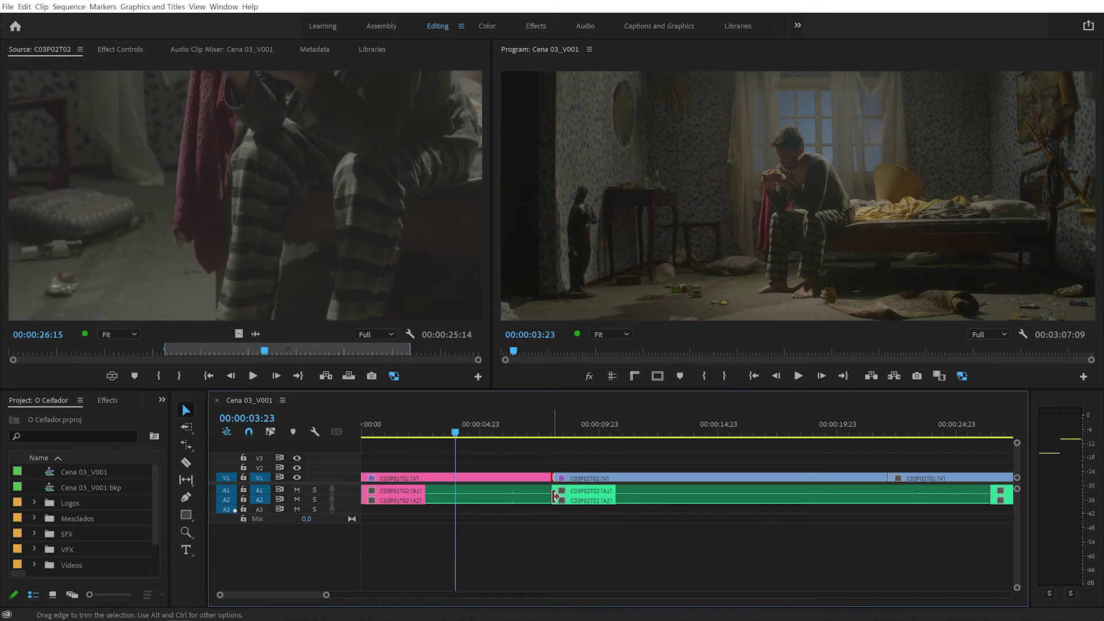
- Apply the default audio crossfade at the C03P01T02/C03P02T02 edit point near 00:00:07:20
left_click(549, 431)
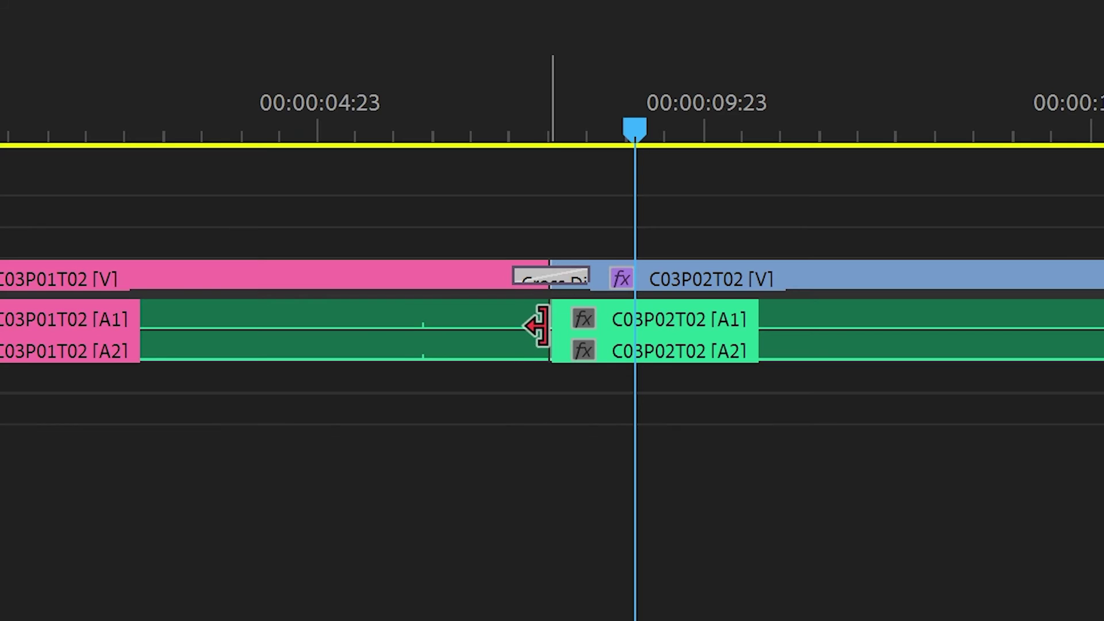
left_click(539, 316)
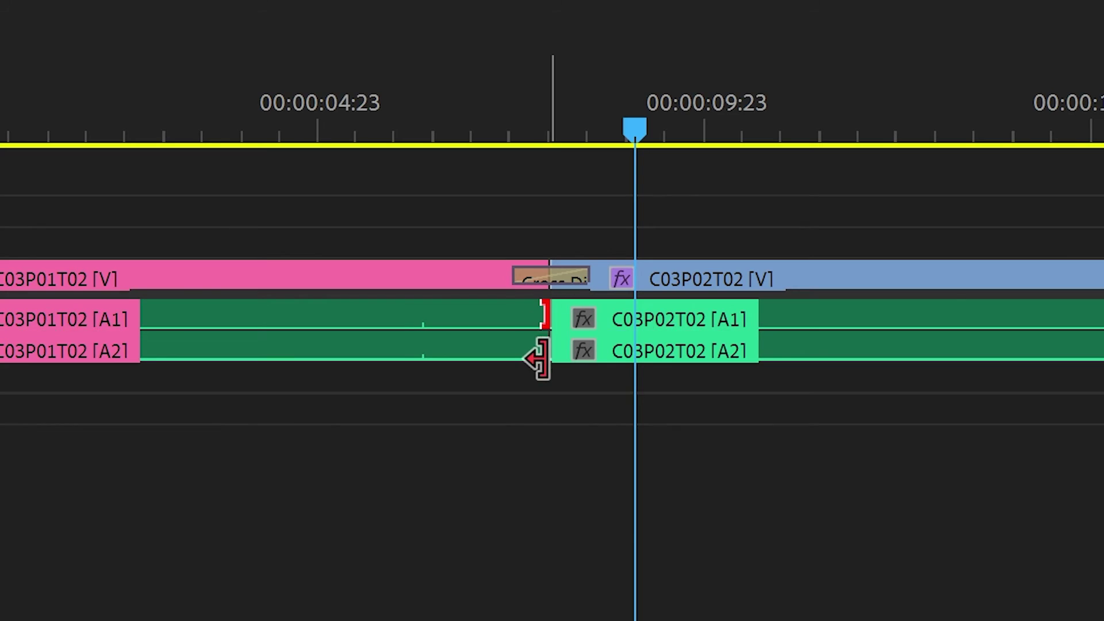
key("ctrl+shift+d")
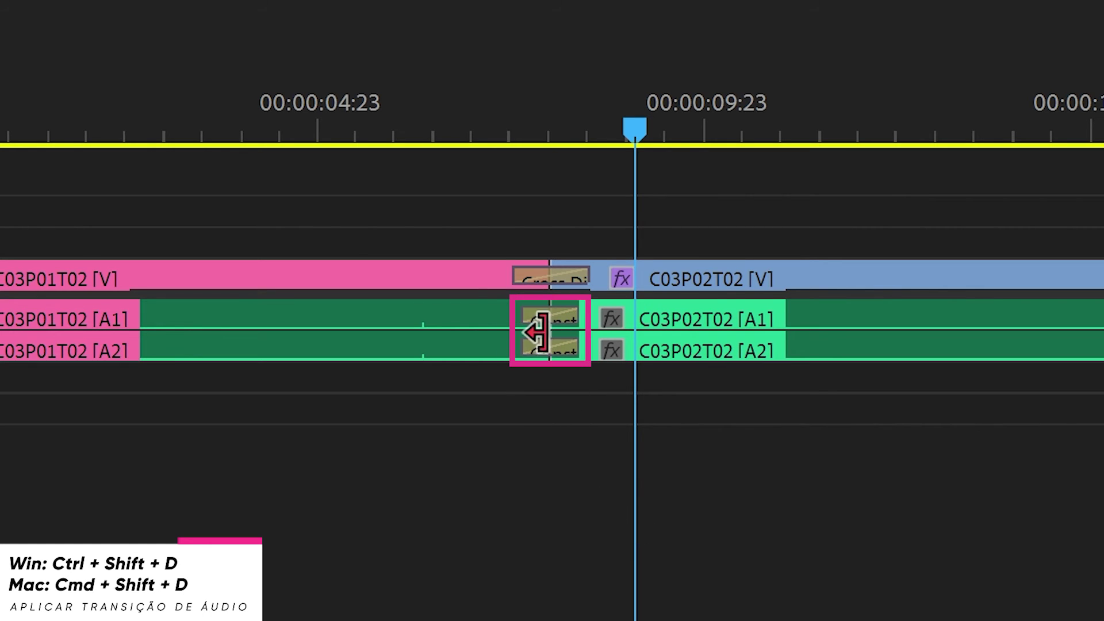
left_click(561, 315)
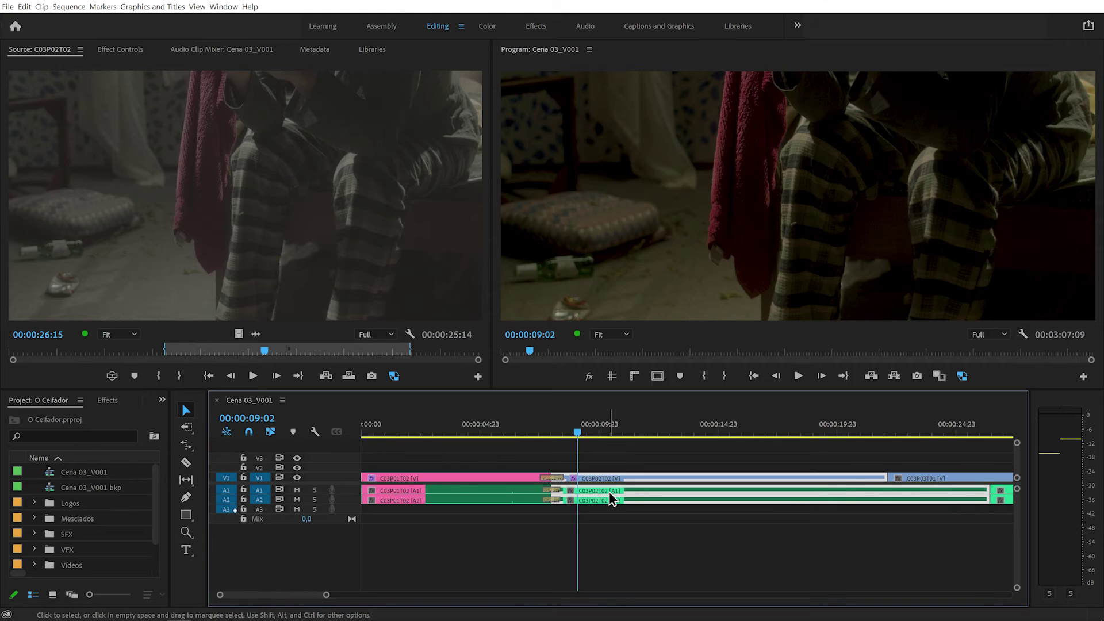
left_click(455, 488)
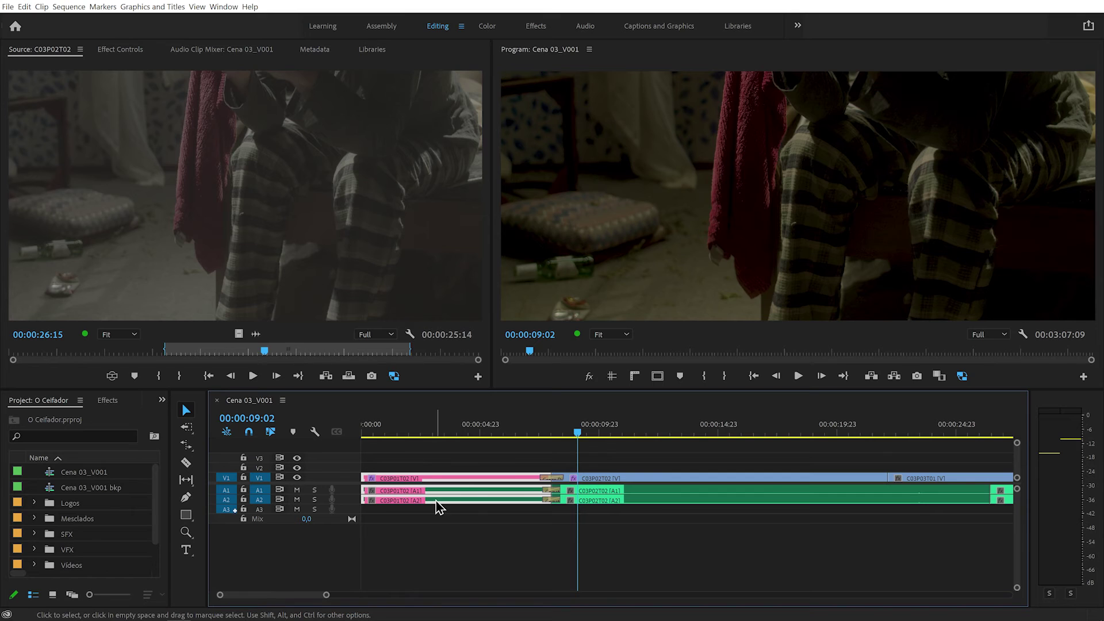
left_click(435, 472)
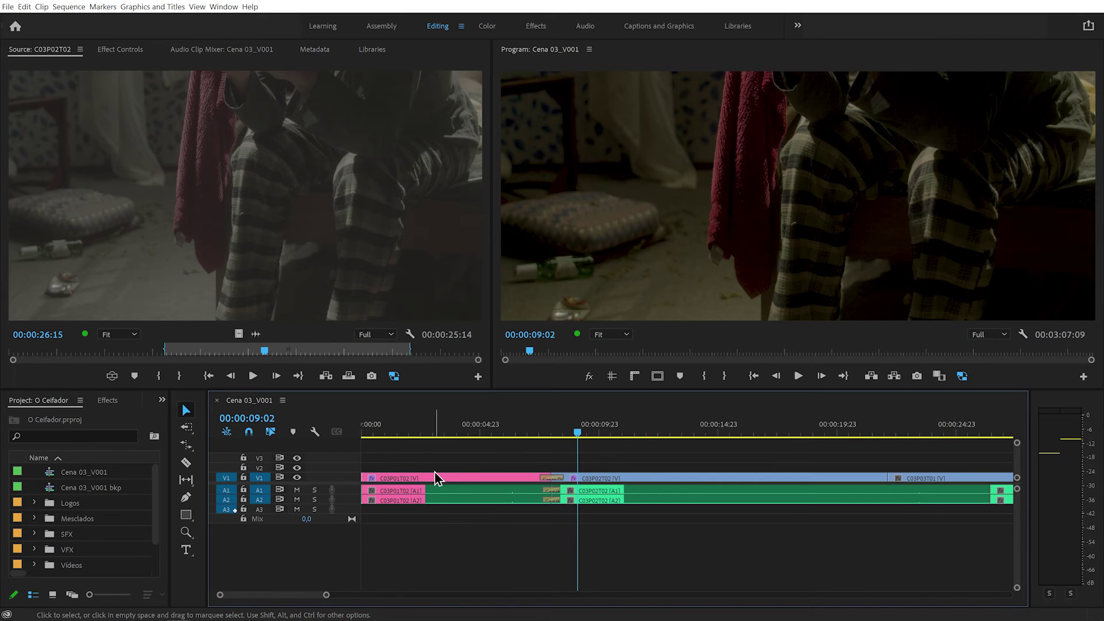
- Turn linked selection off to pick individual audio tracks, then turn it back on
left_click(271, 443)
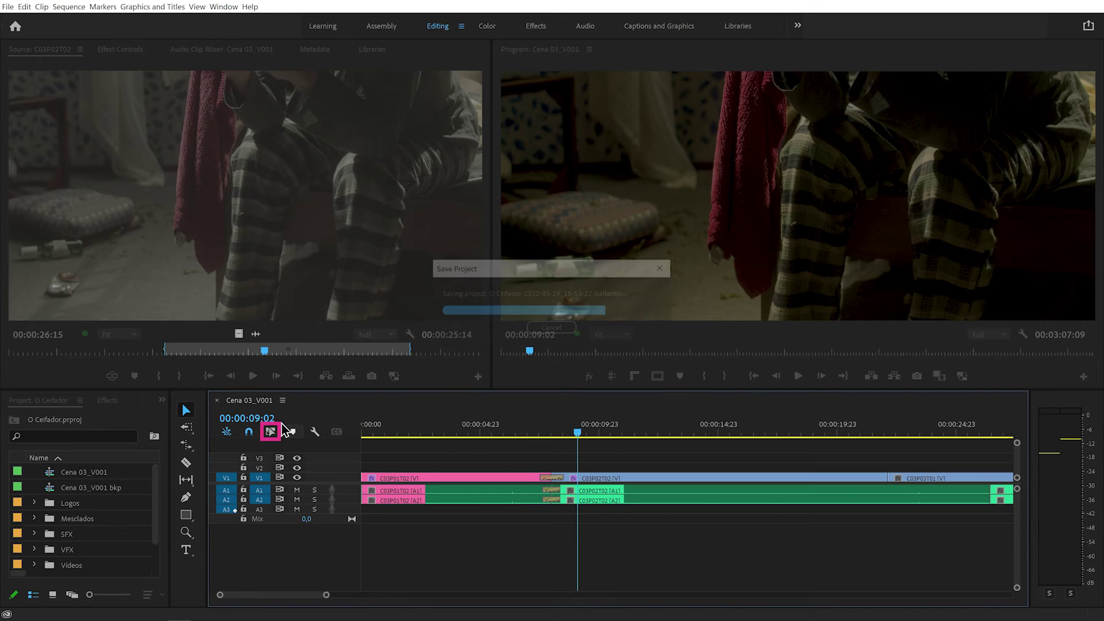
left_click(443, 492)
left_click(630, 478)
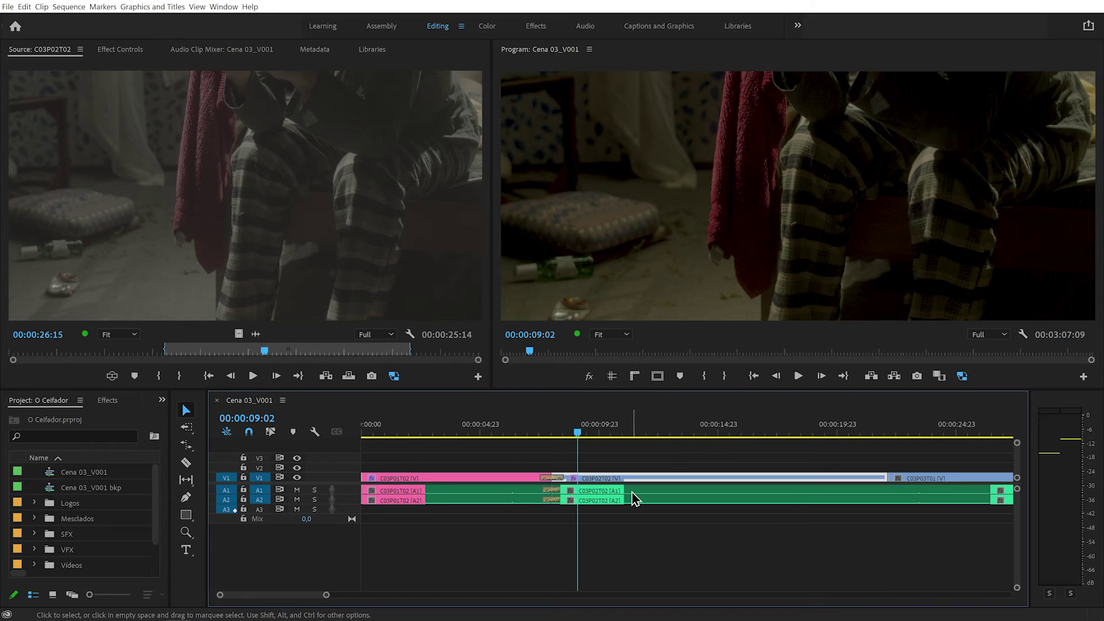
left_click(633, 492)
left_click(493, 500)
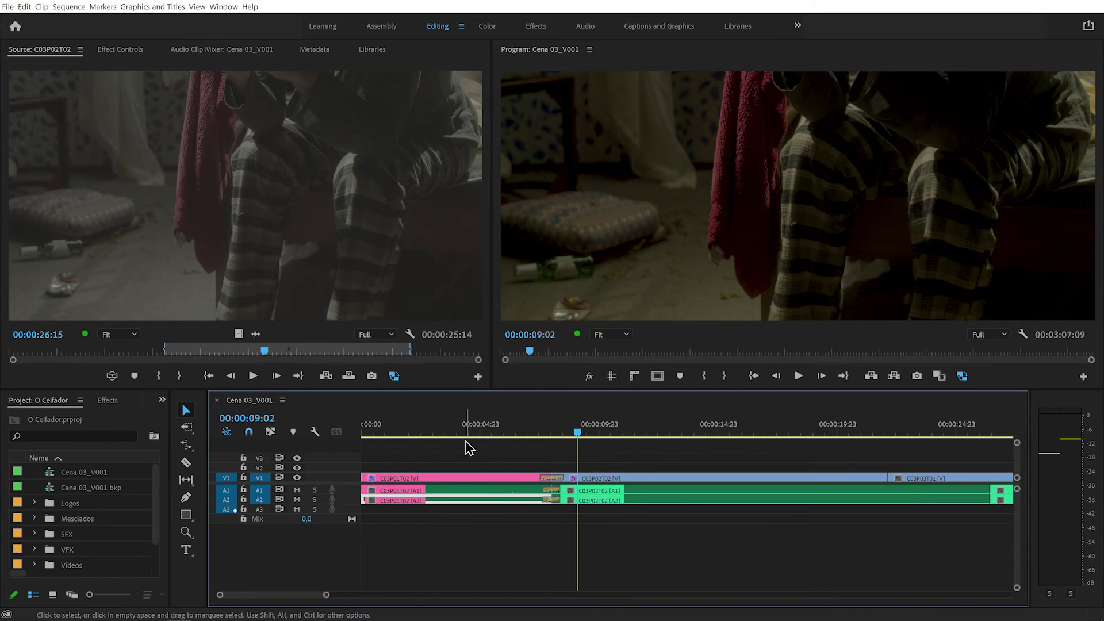
left_click(274, 434)
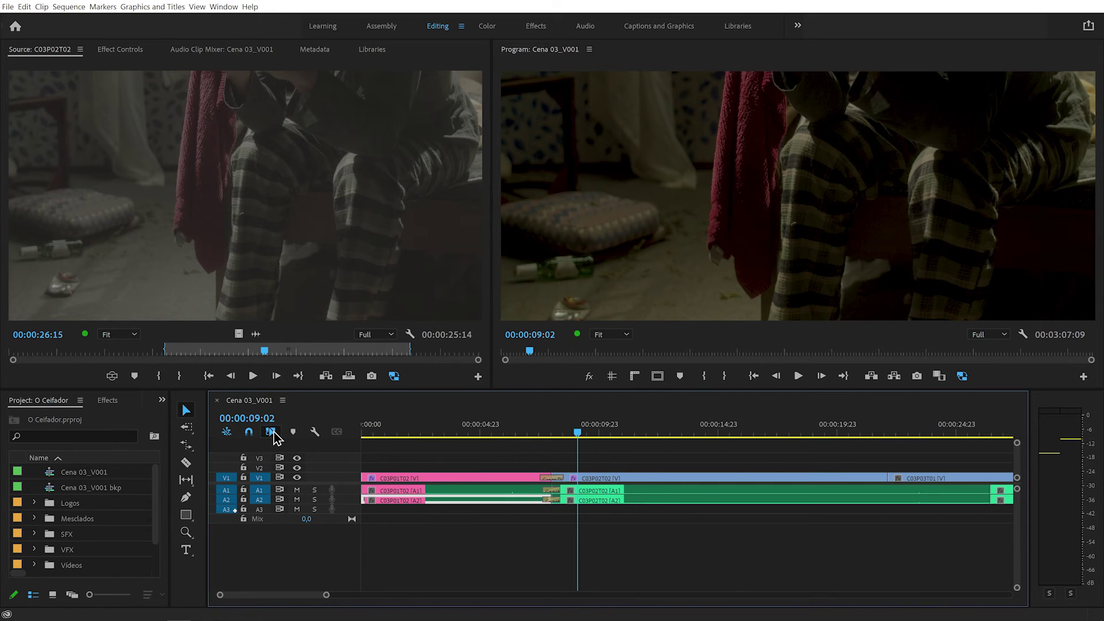
- Unlink C03P01T02's audio from its video and select A1, A2 and video separately
left_click(484, 478)
left_click(608, 478)
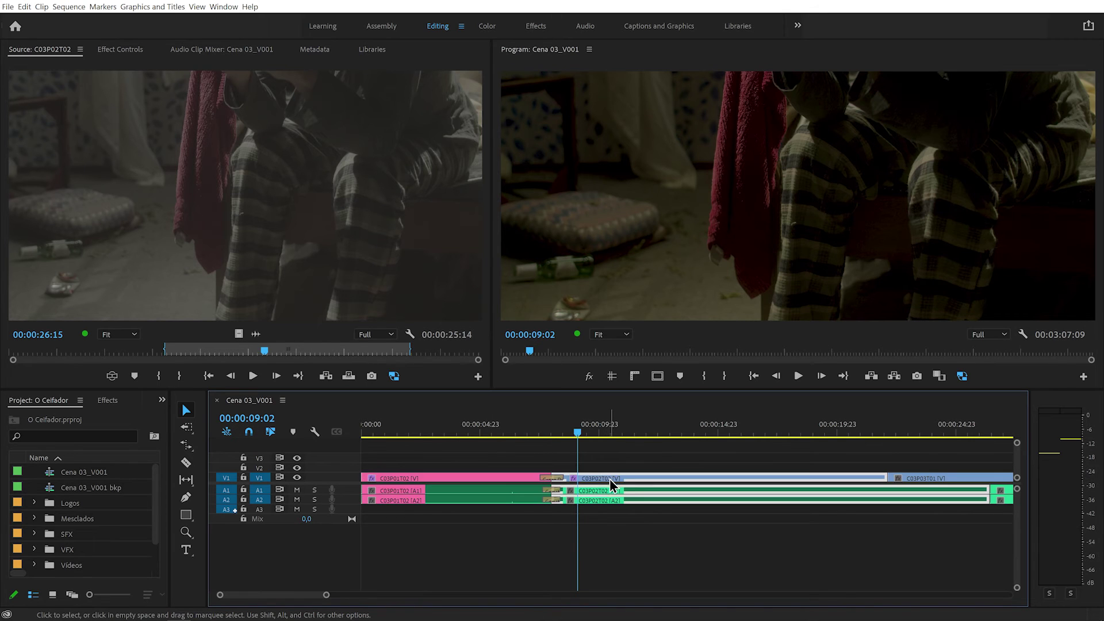
left_click(498, 479)
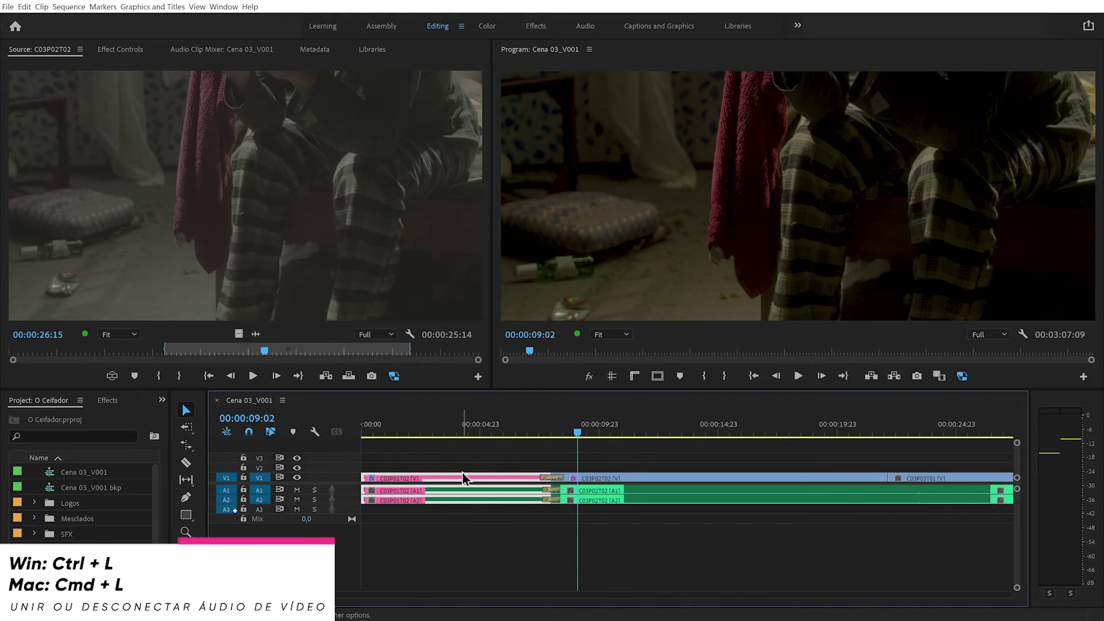
key("ctrl+l")
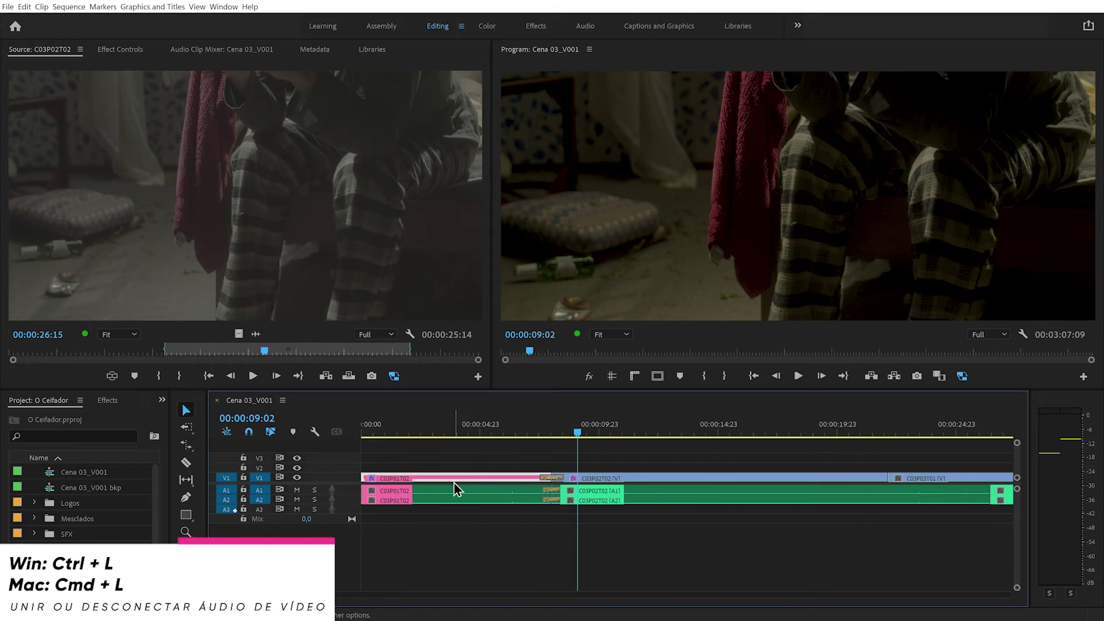
left_click(453, 490)
left_click(448, 501)
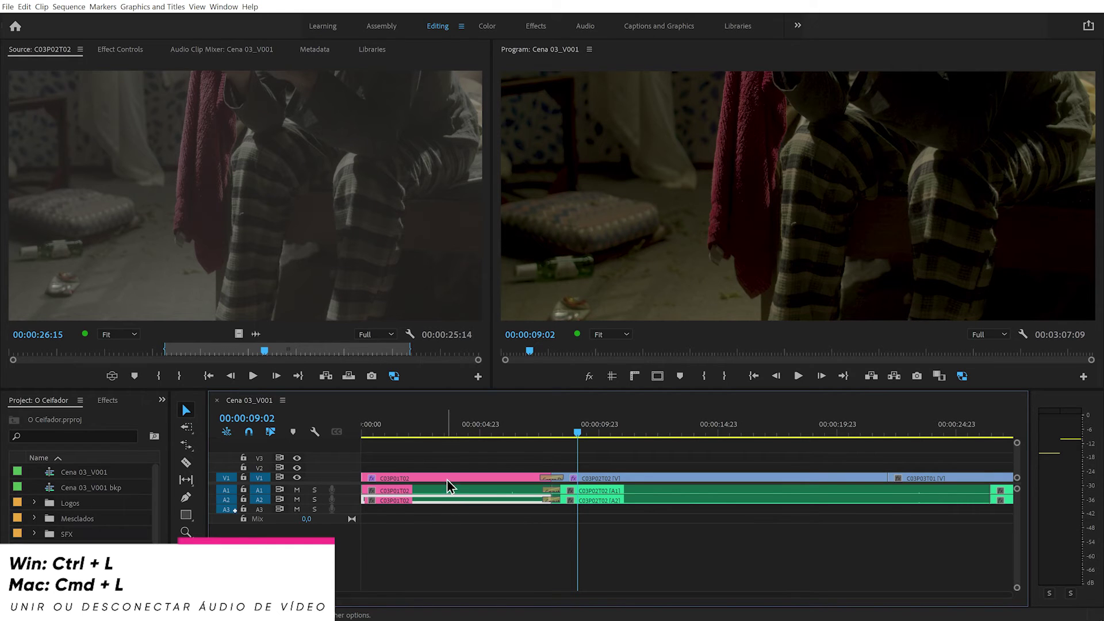
left_click(447, 479)
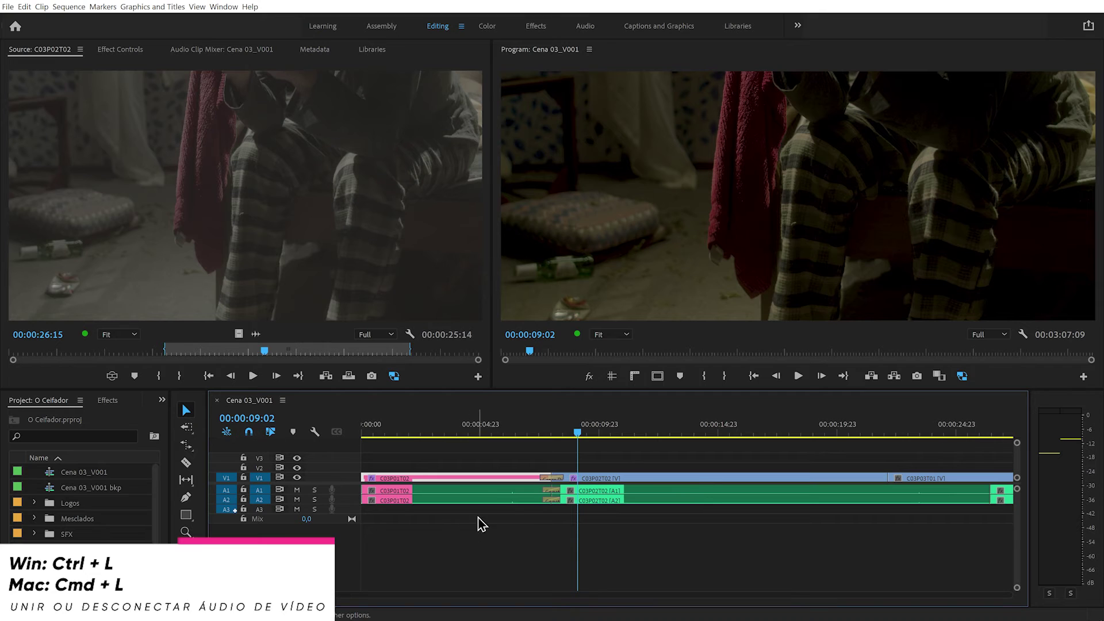
- Recheck C03P01T02's separate parts against linked C03P02T02, then park the playhead at 00:00:04:10
left_click(470, 490)
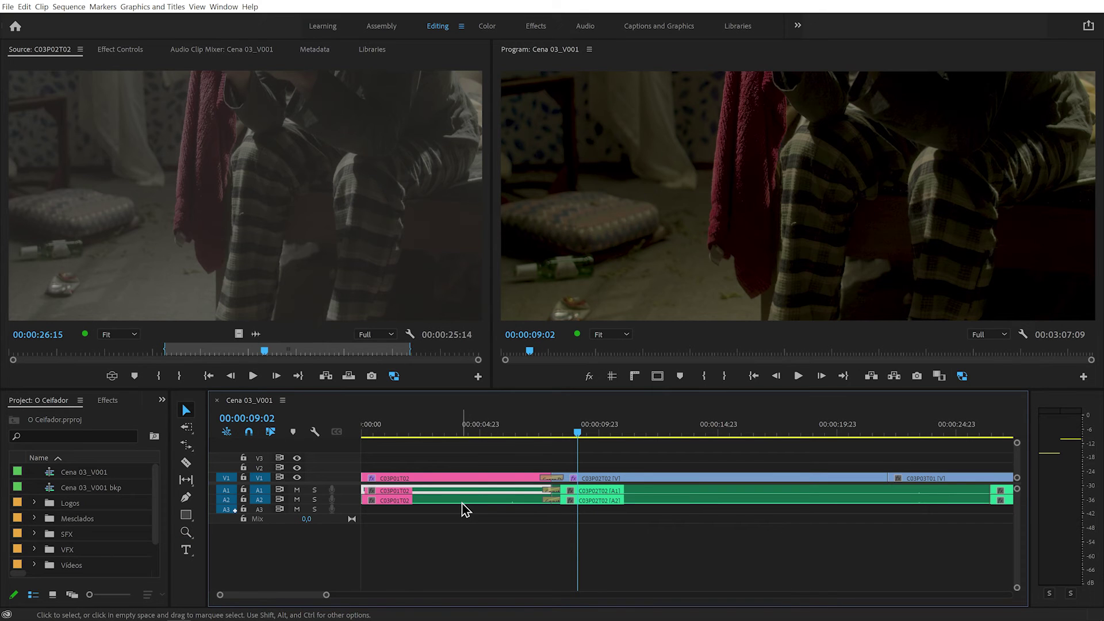
left_click(463, 502)
left_click(460, 478)
left_click(696, 479)
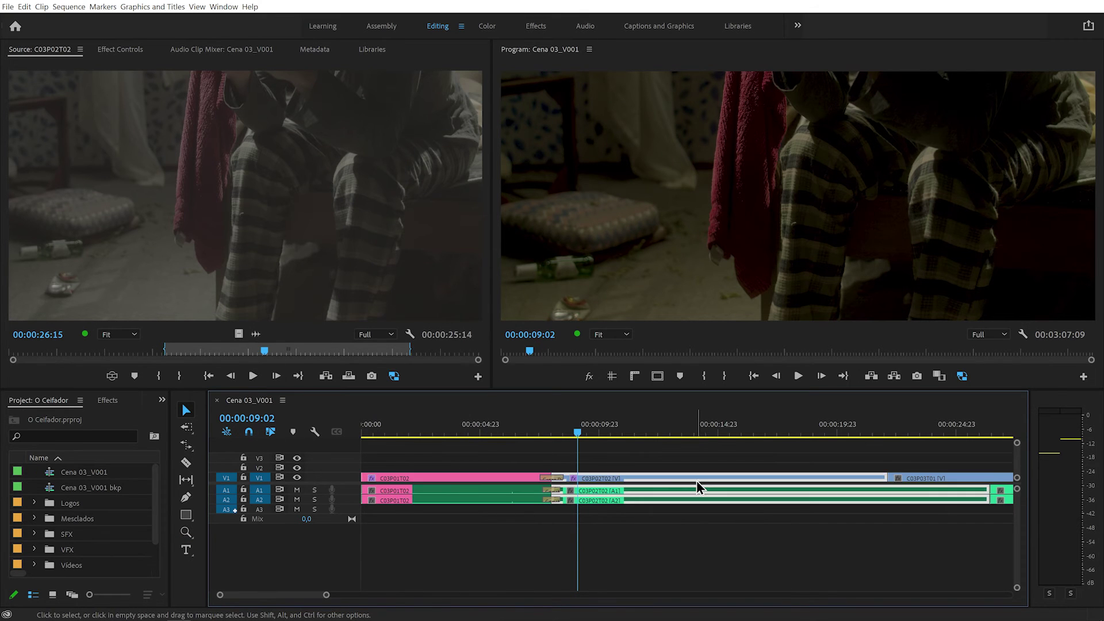
left_click(469, 480)
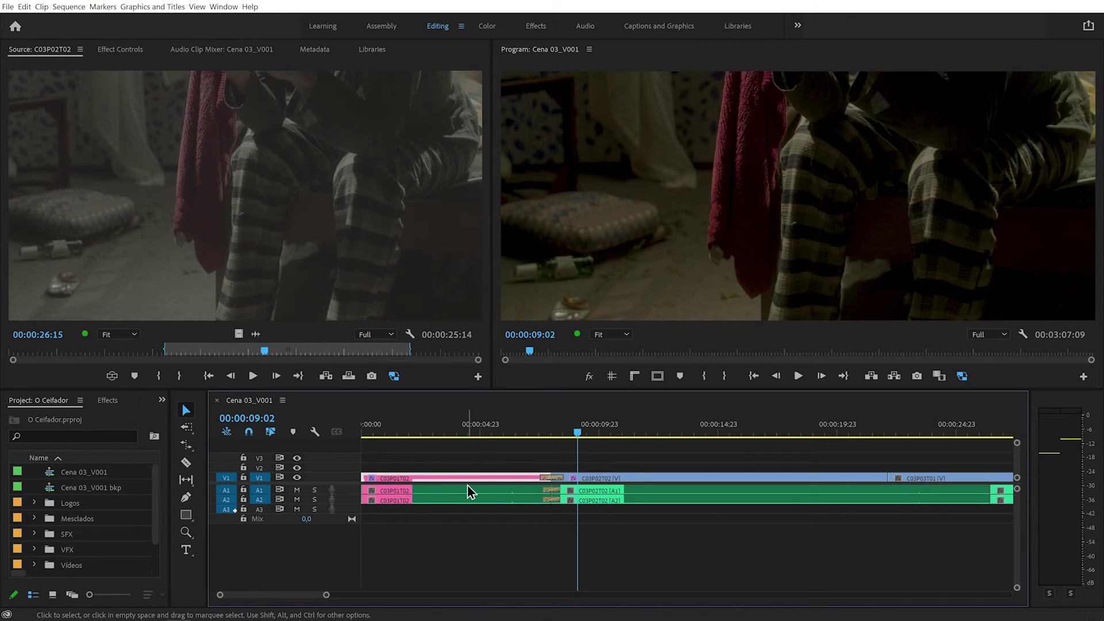
left_click(466, 429)
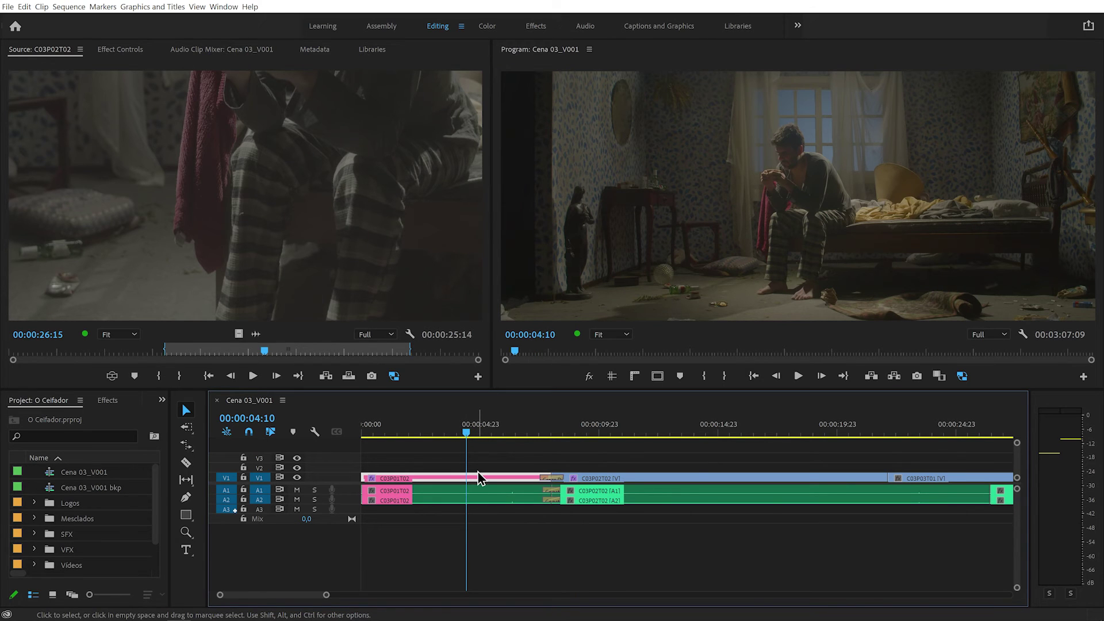
- Split C03P01T02 at 00:00:04:10 with Ctrl+K, test moving the first piece, and zoom out
key("ctrl+k")
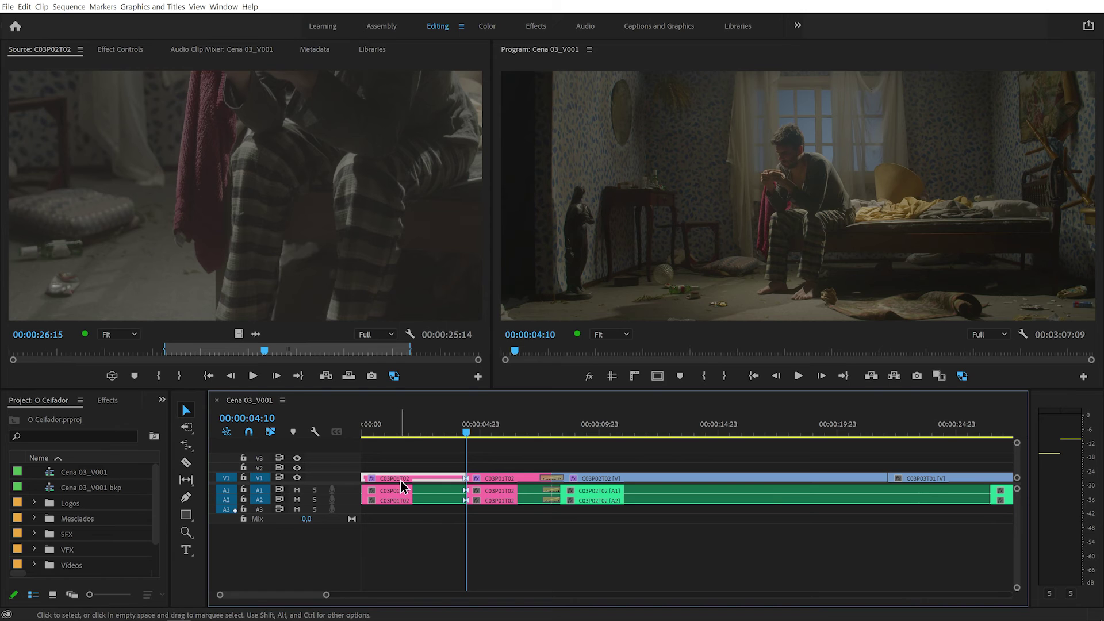
mouse_move(400, 480)
left_mouse_down()
mouse_move(684, 456)
mouse_move(704, 471)
mouse_move(419, 483)
left_mouse_up()
left_click(451, 457)
key("minus")
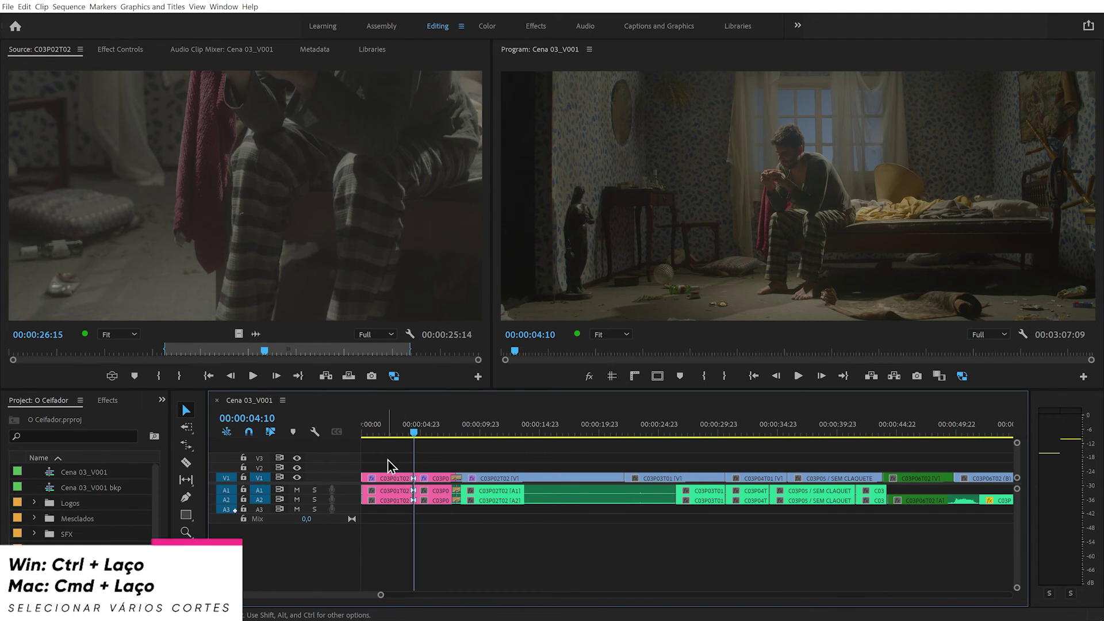
- Marquee-select several edit points across the tracks and nudge-trim them together with Ctrl+Right
mouse_move(387, 461)
left_mouse_down()
mouse_move(626, 520)
mouse_move(801, 522)
left_mouse_up()
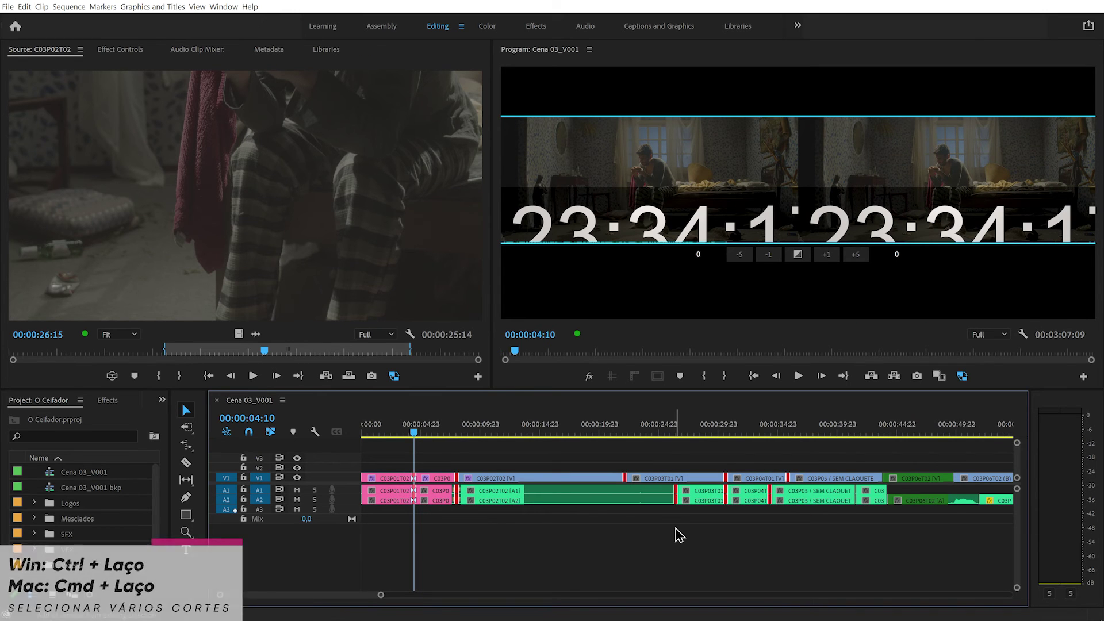
key("ctrl+Right")
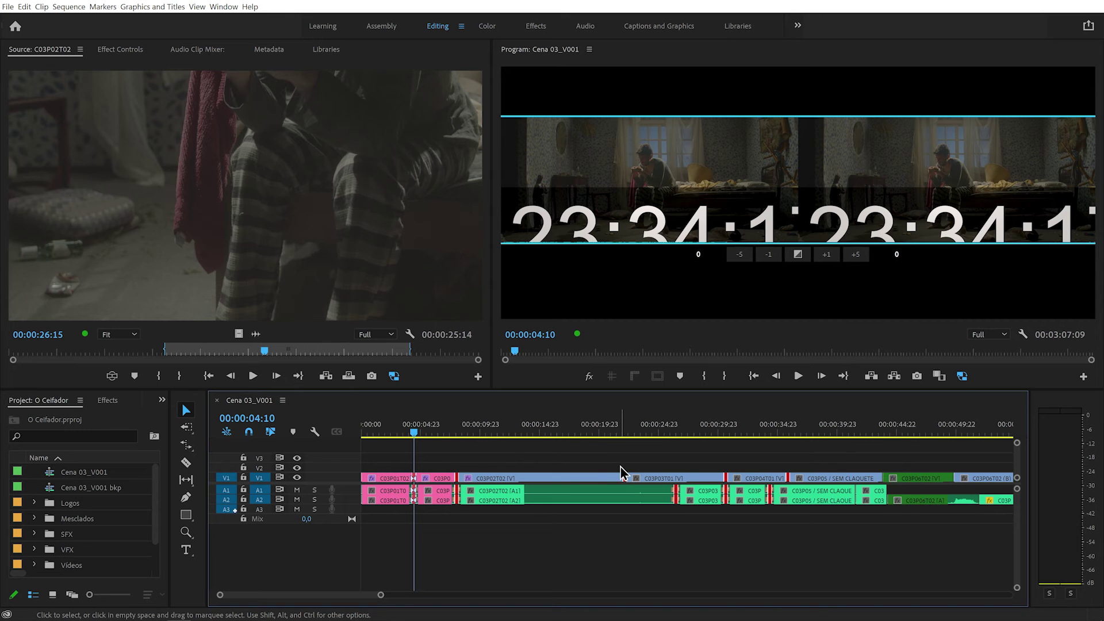
left_click(603, 463)
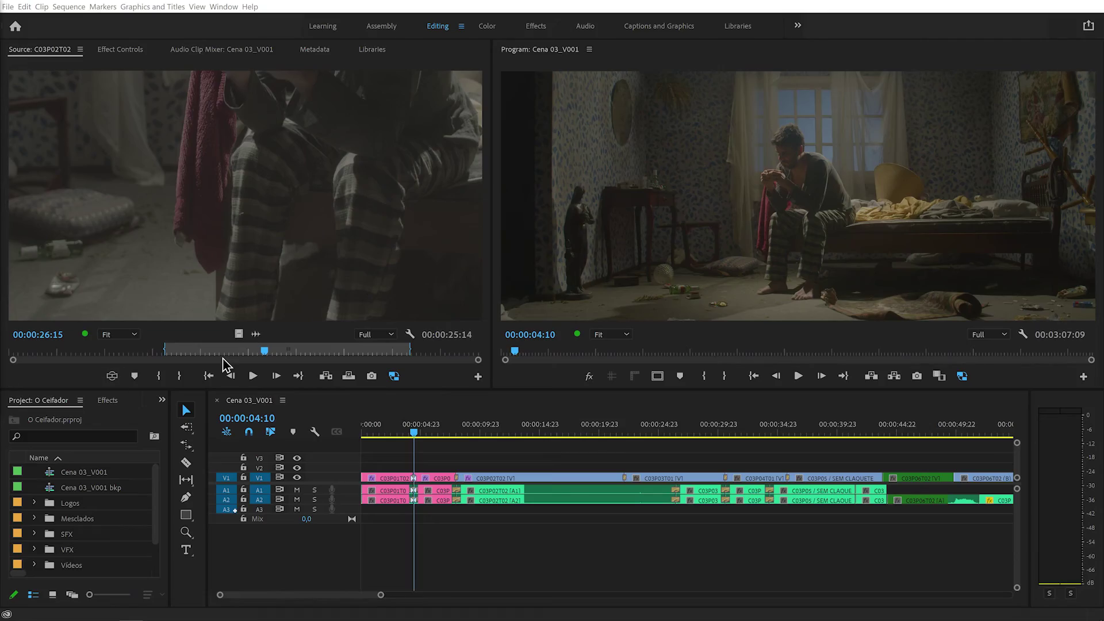
- In Edit > Keyboard Shortcuts, click M then N on the virtual keyboard to view their commands
left_click(24, 6)
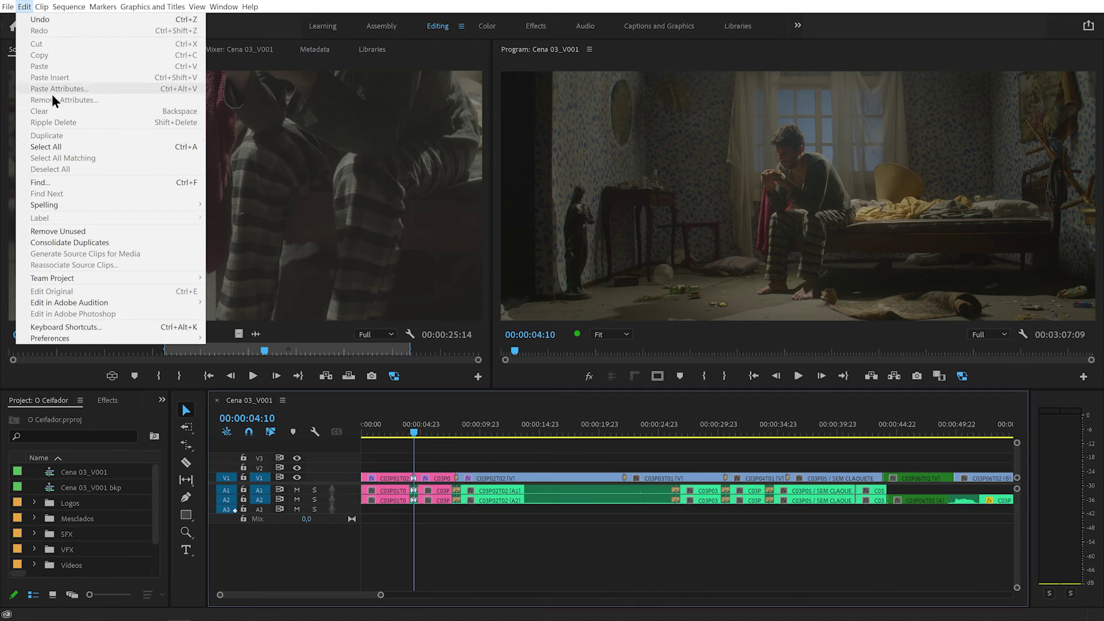
mouse_move(58, 340)
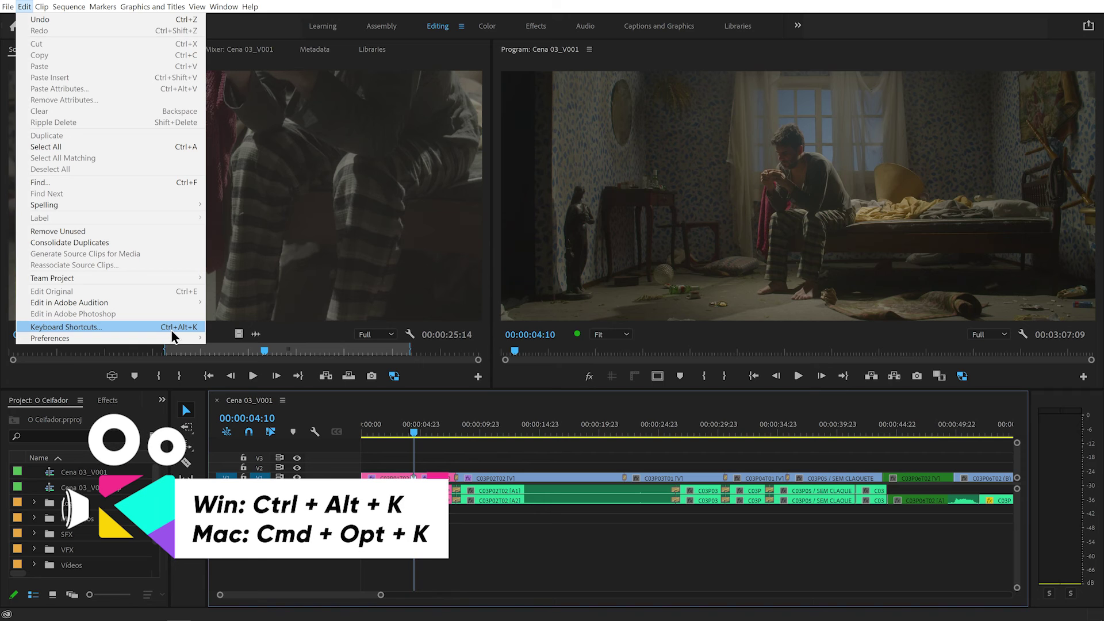
mouse_move(132, 7)
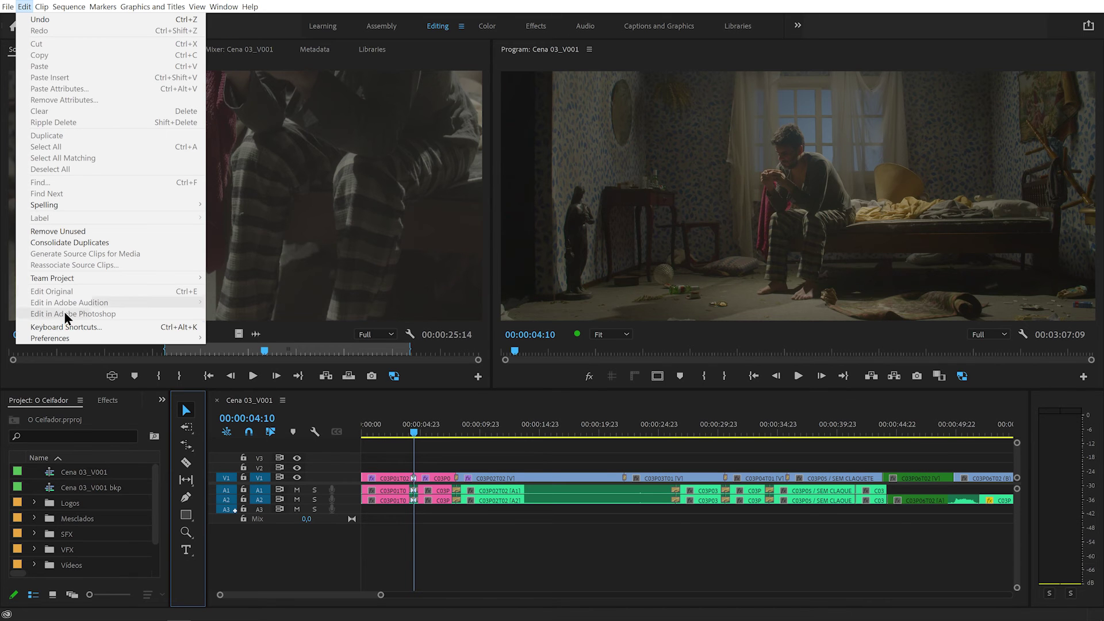
left_click(76, 326)
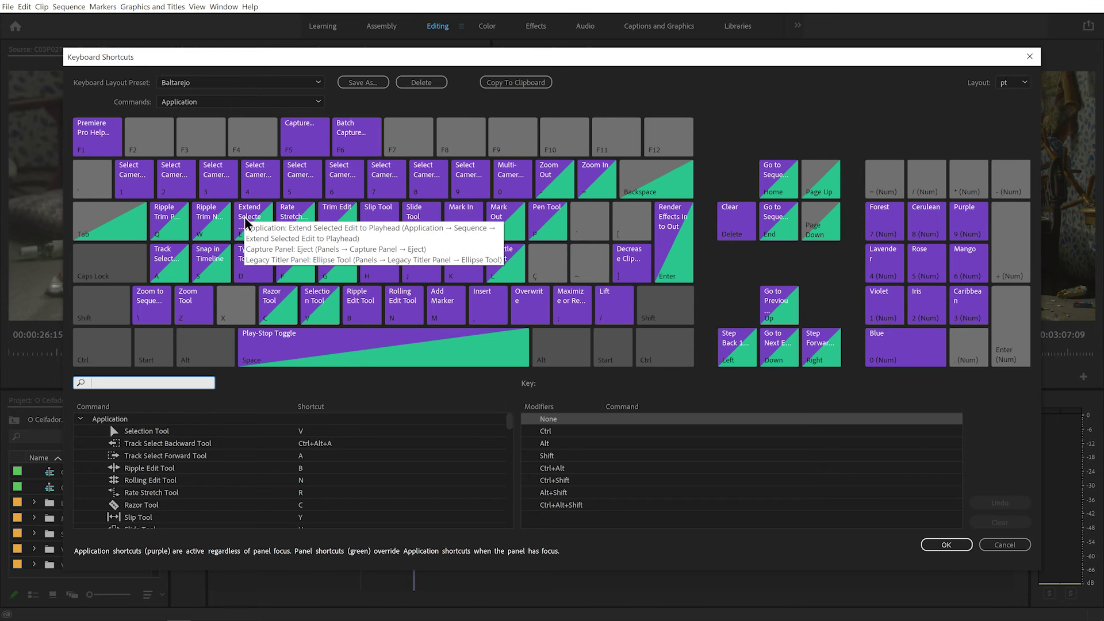
left_click(446, 318)
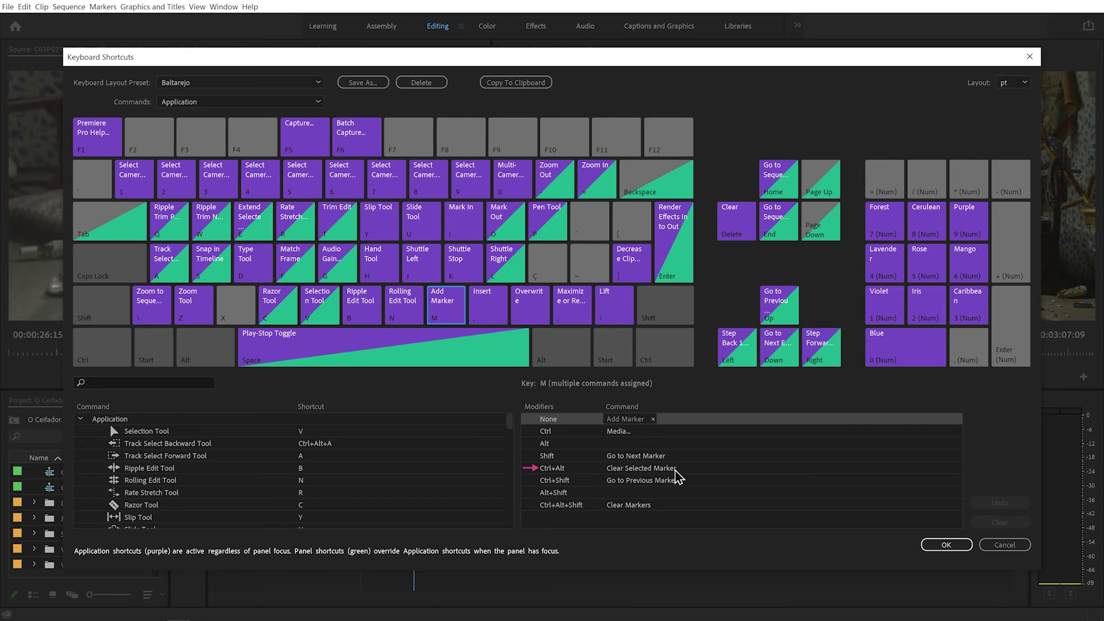
left_click(422, 314)
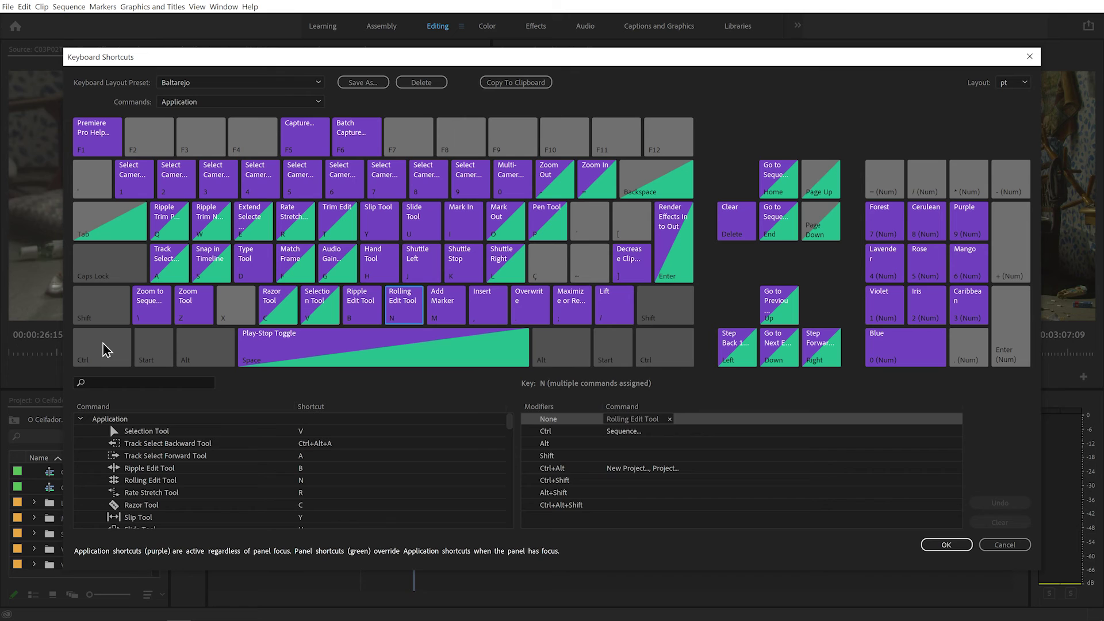
left_click(88, 361)
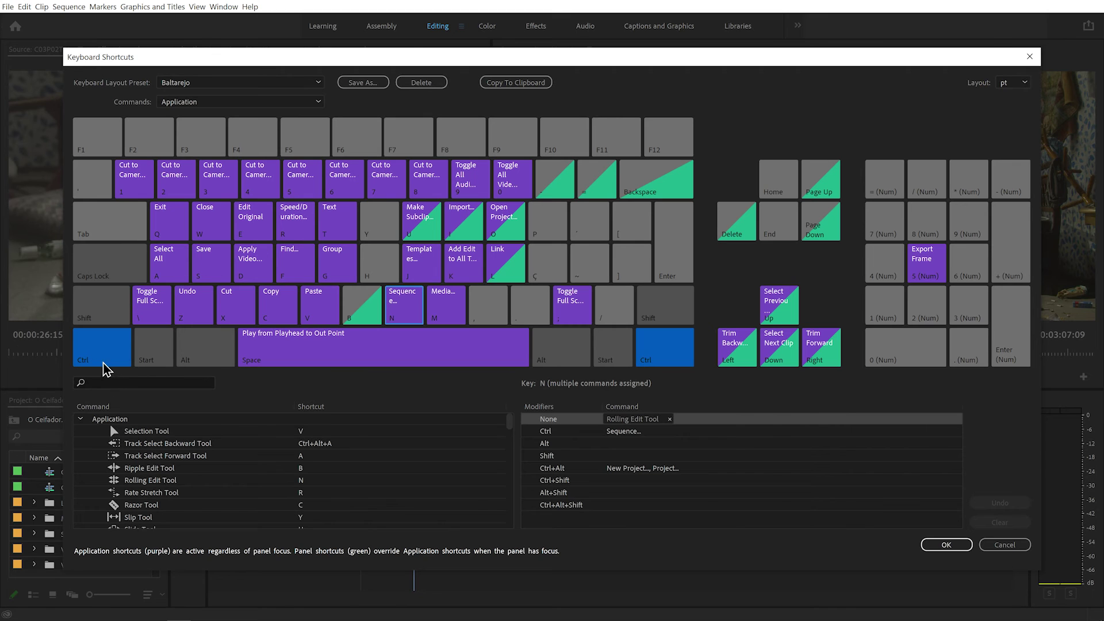
left_click(222, 362)
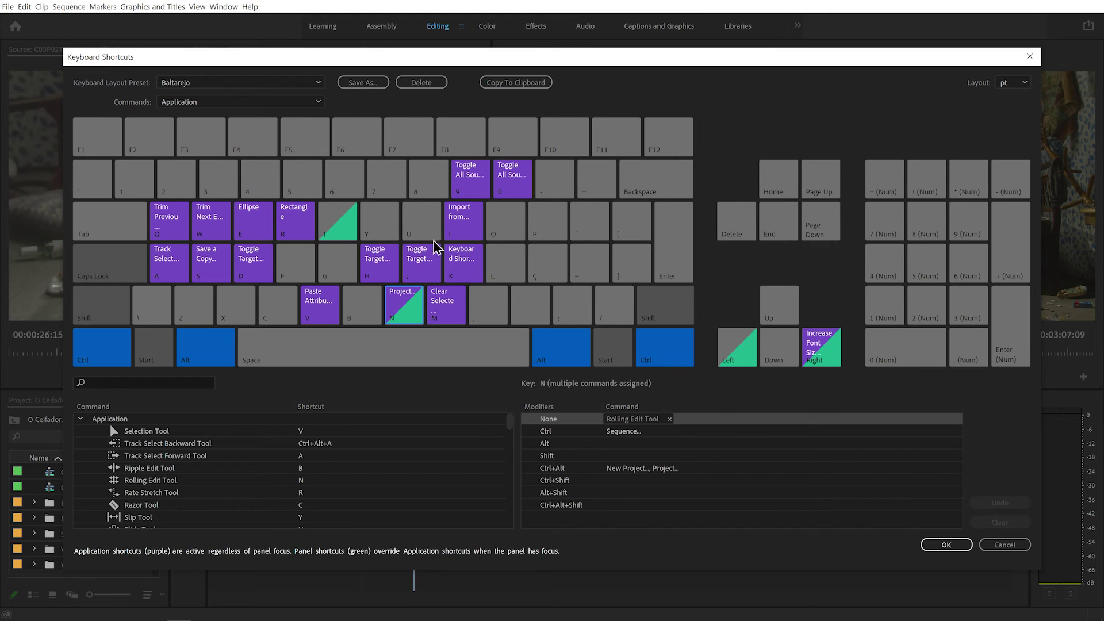
left_click(103, 312)
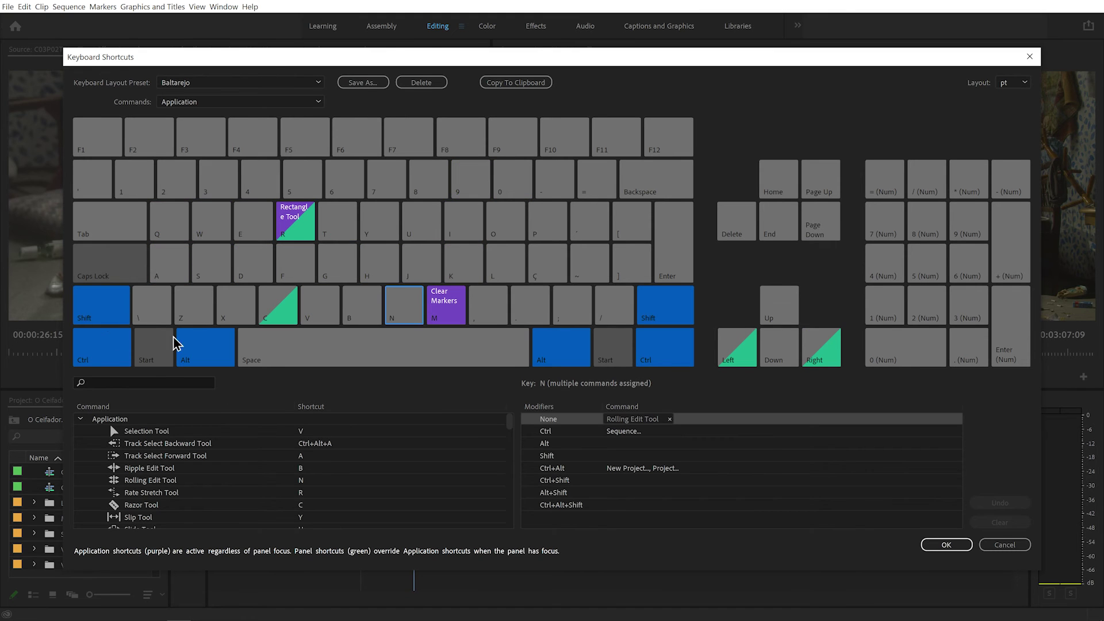
left_click(219, 363)
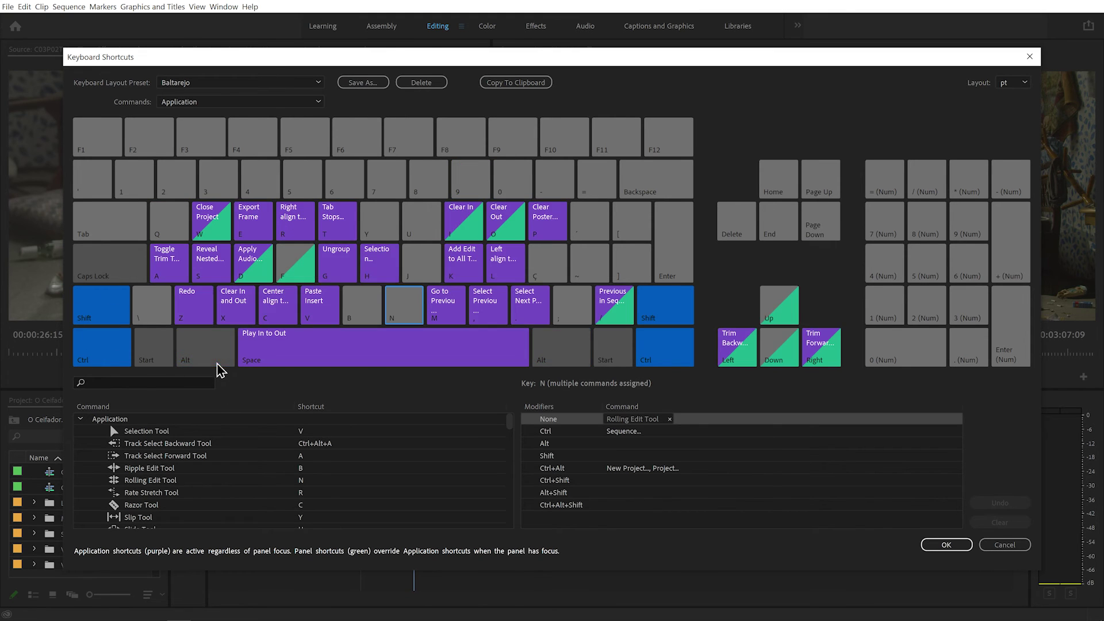
left_click(98, 357)
left_click(213, 353)
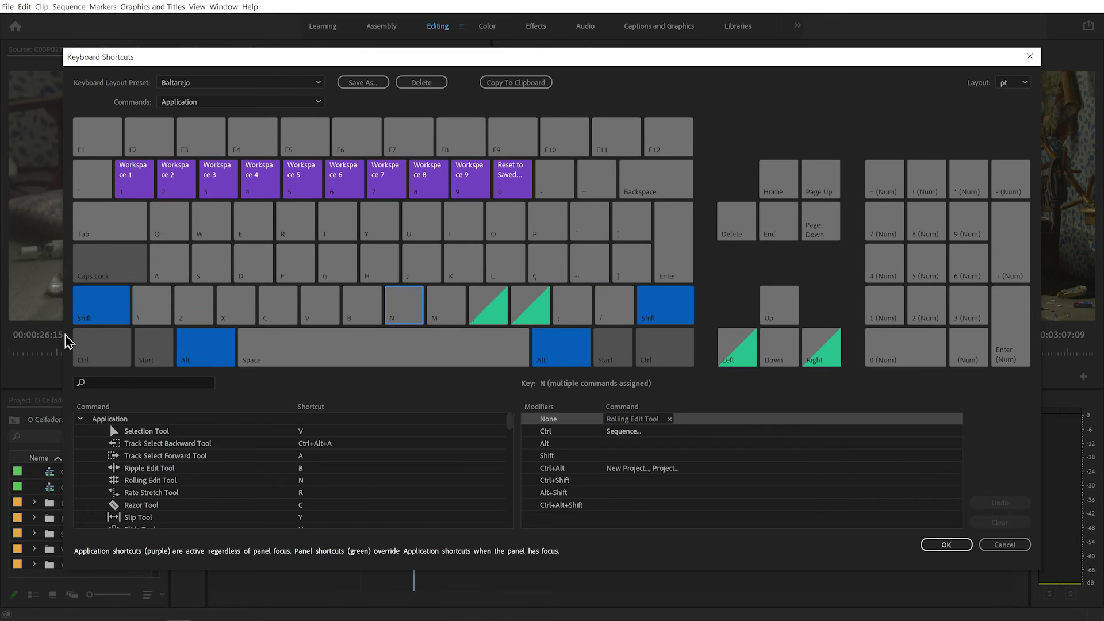
left_click(211, 363)
left_click(102, 361)
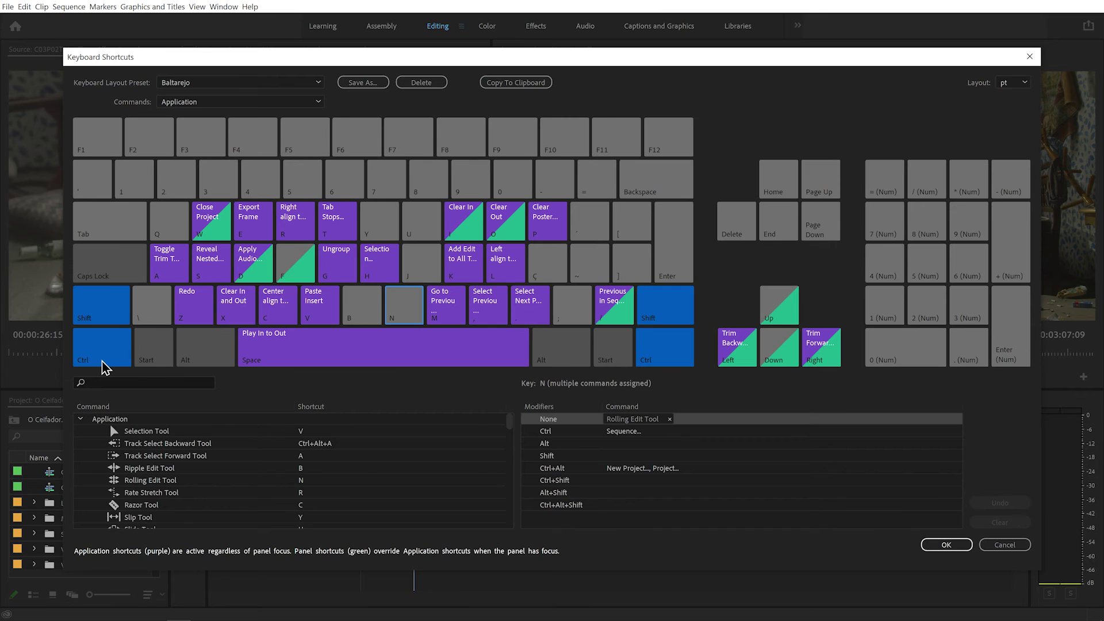
left_click(104, 366)
left_click(107, 306)
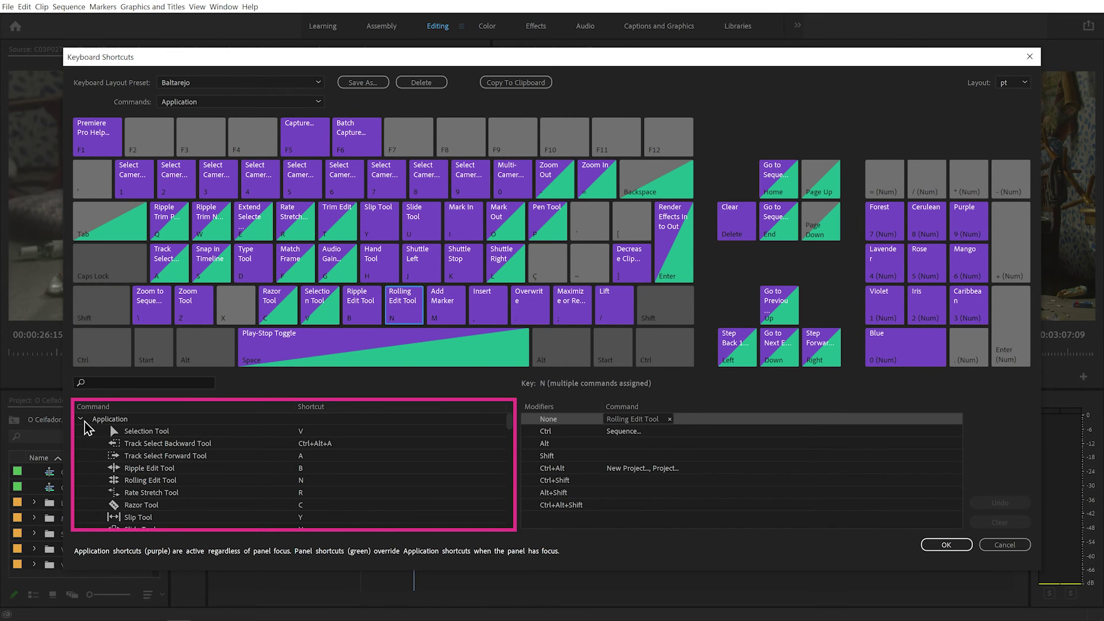
- Collapse Application and Panels, search 'mark', and open Mark Selection's shortcut cell
left_click(82, 420)
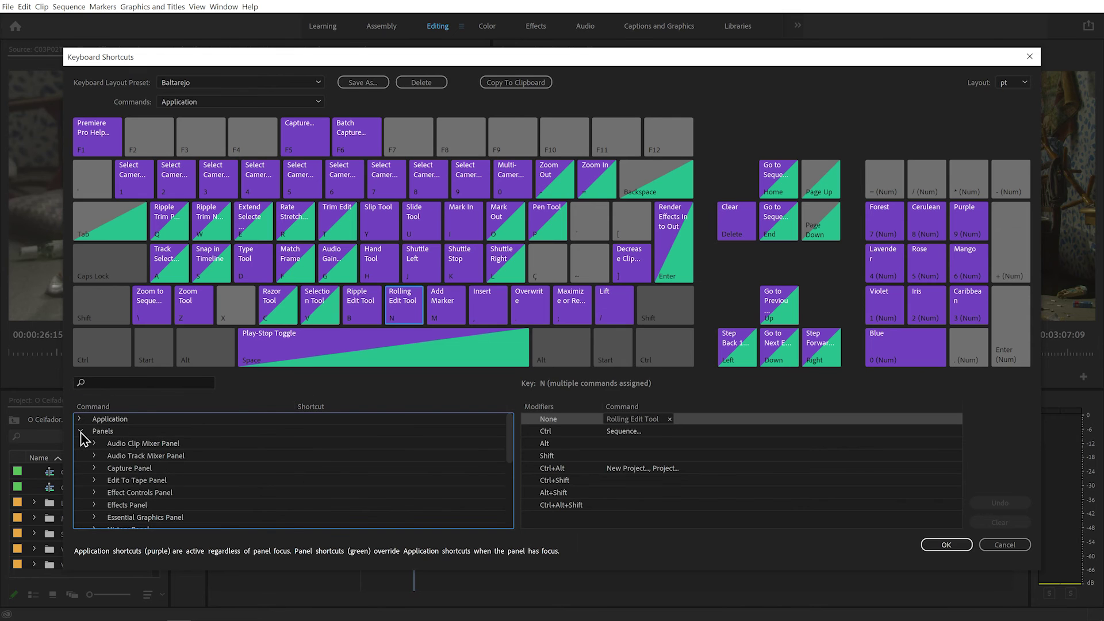
left_click(82, 432)
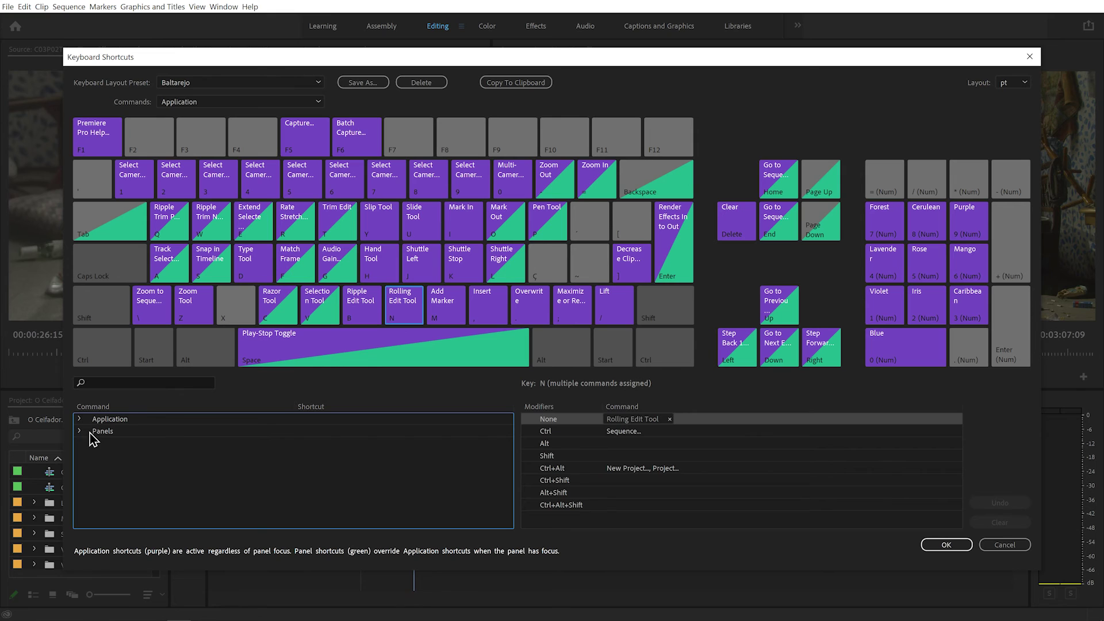
left_click(109, 384)
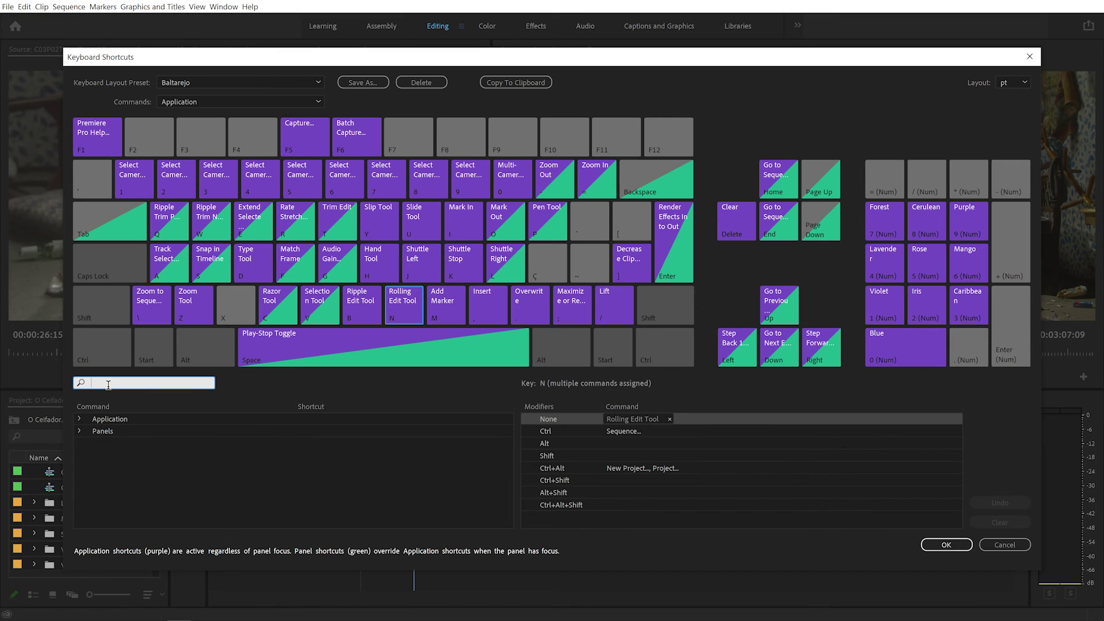
type("mark")
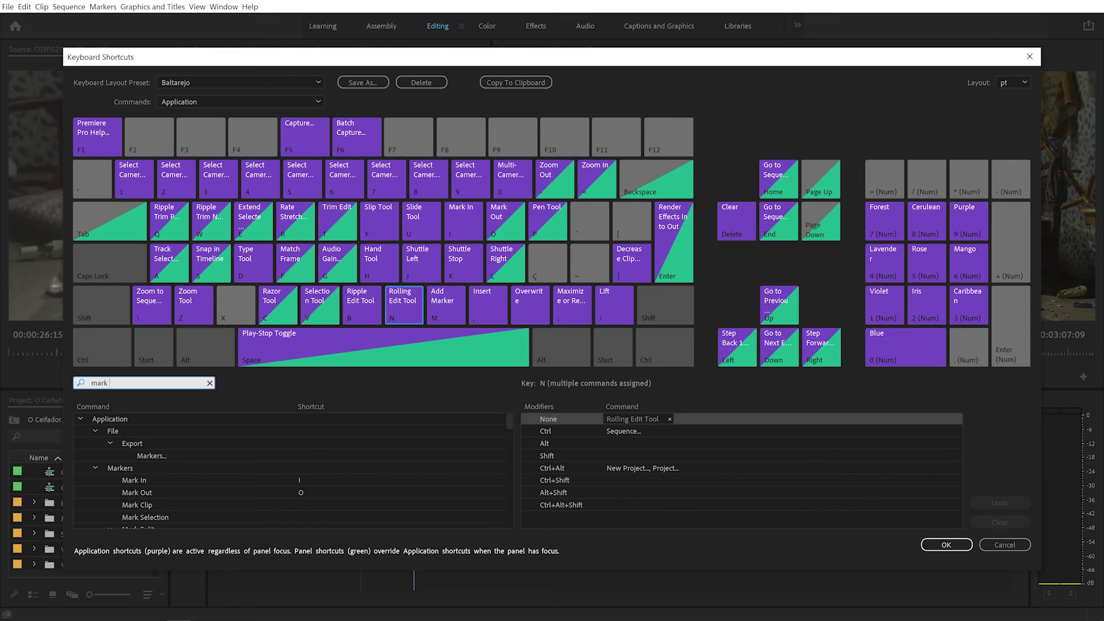
left_click(150, 518)
scroll(164, 505, "down", 2)
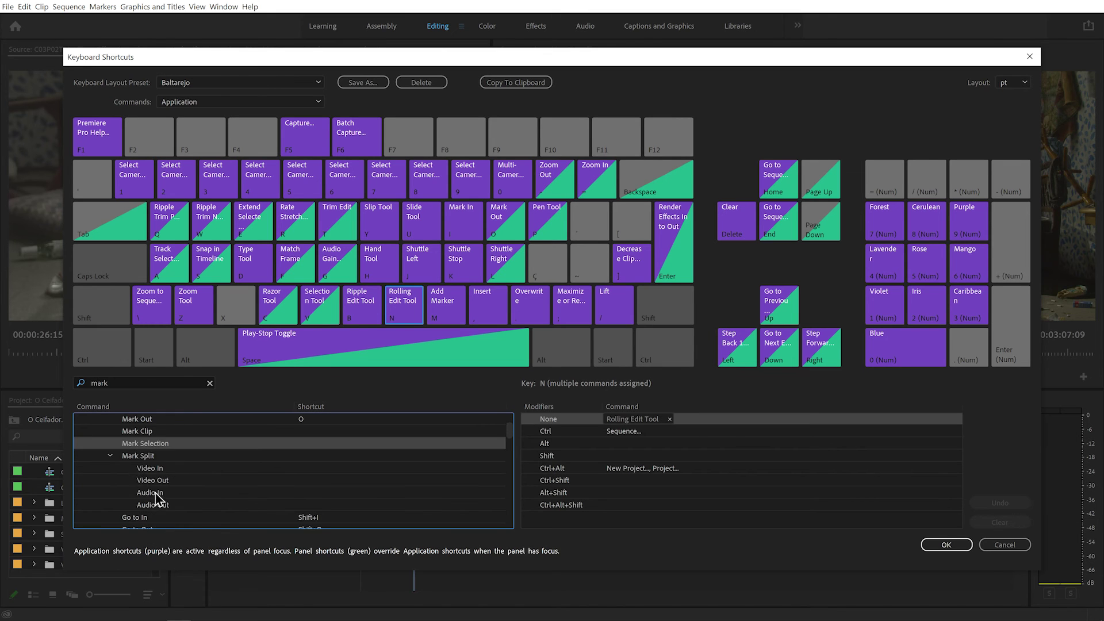
scroll(158, 492, "up", 1)
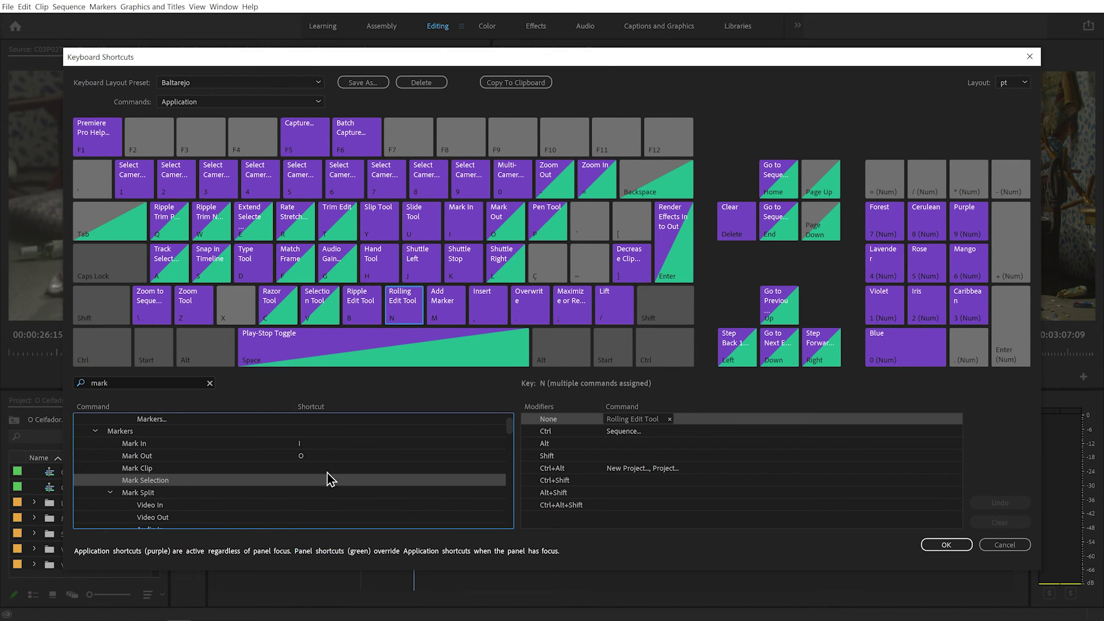
left_click(302, 481)
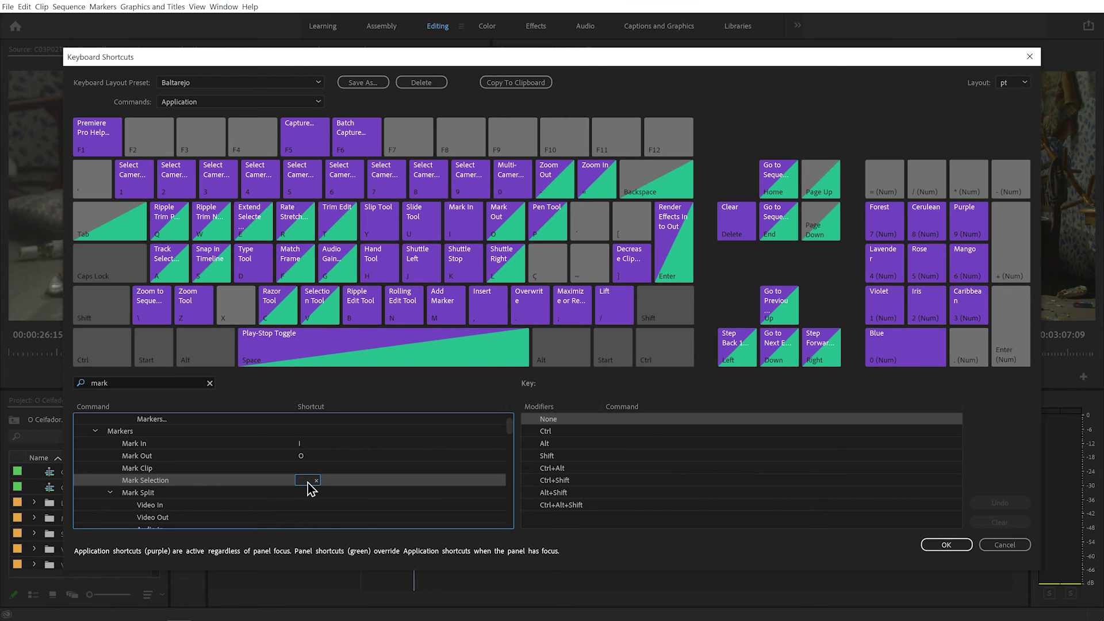
- Assign X to Mark Selection and test it by marking clip C03P02T02
key("x")
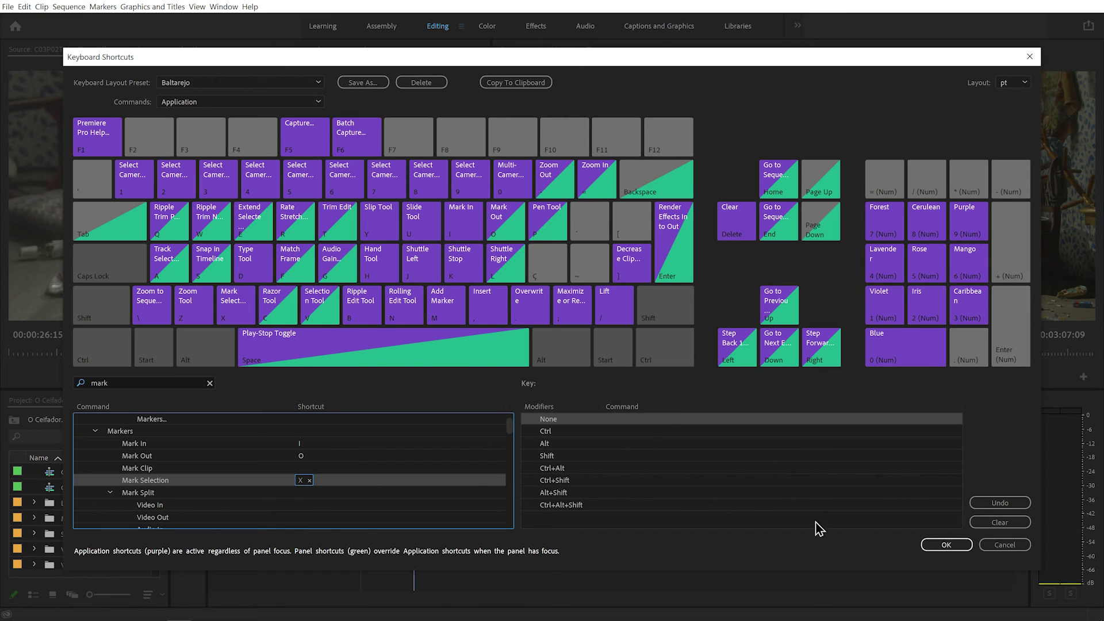
left_click(934, 544)
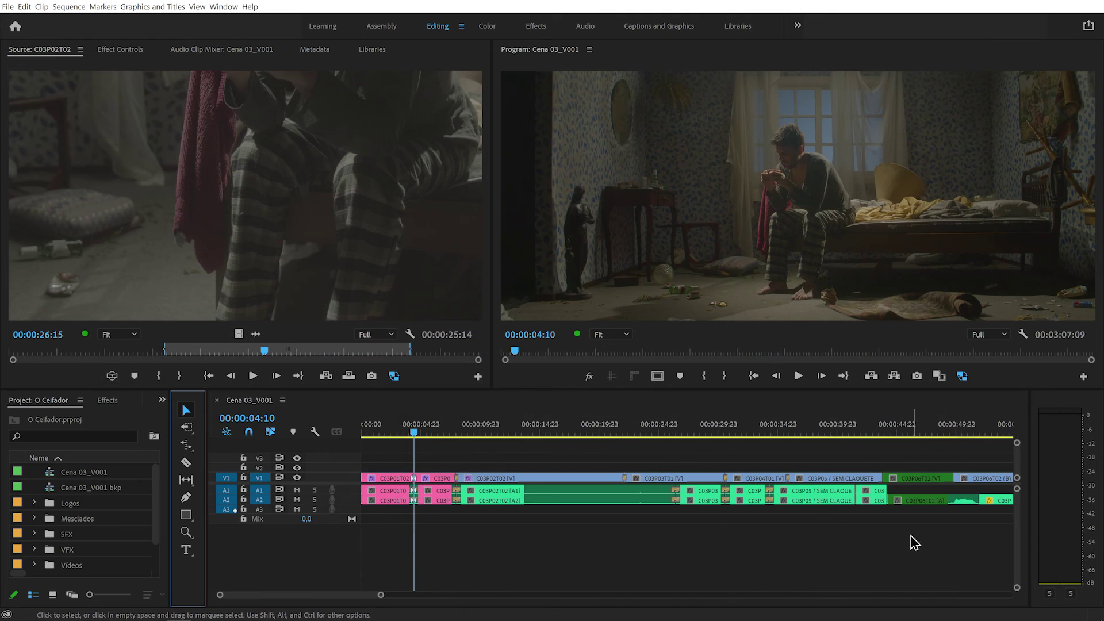
left_click(523, 477)
key("x")
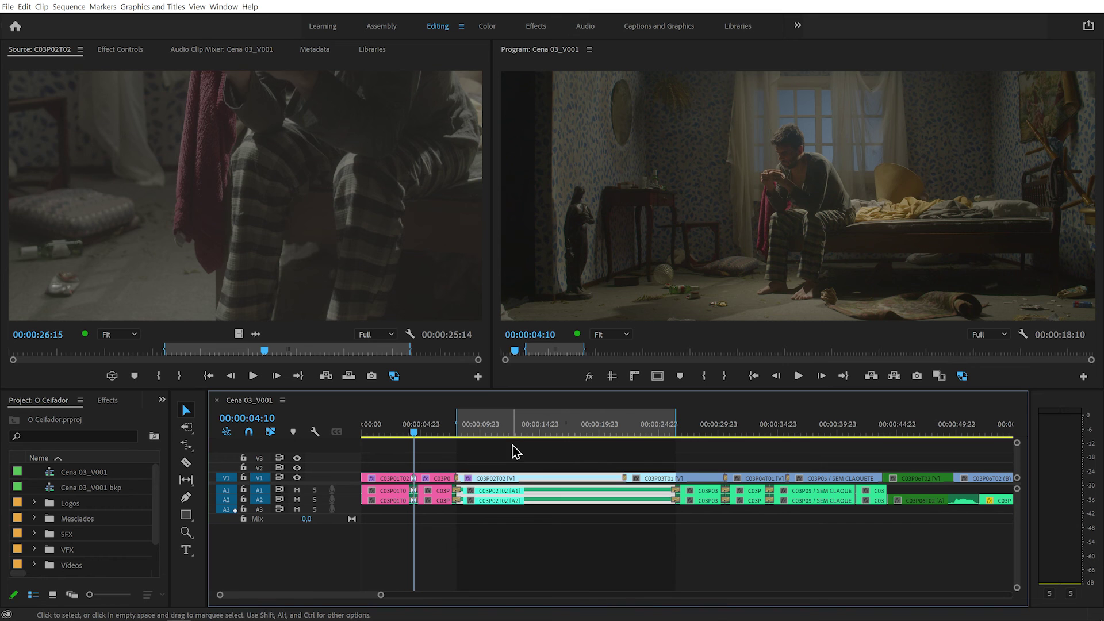
- Clear the in/out marks and reopen Edit > Keyboard Shortcuts
key("ctrl+shift+x")
left_click(24, 7)
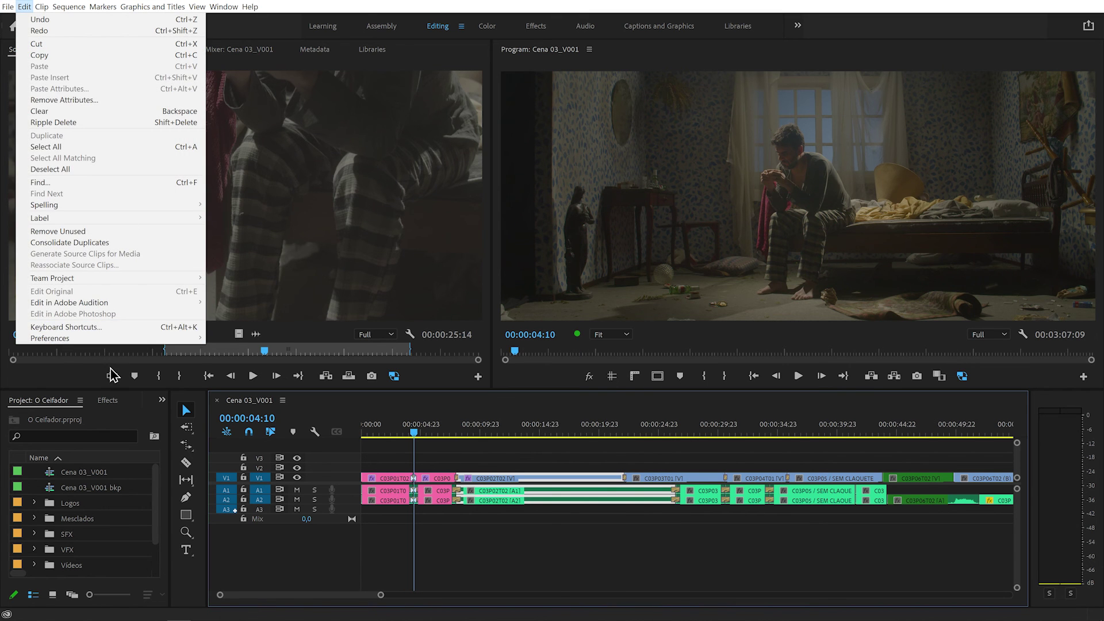
left_click(99, 327)
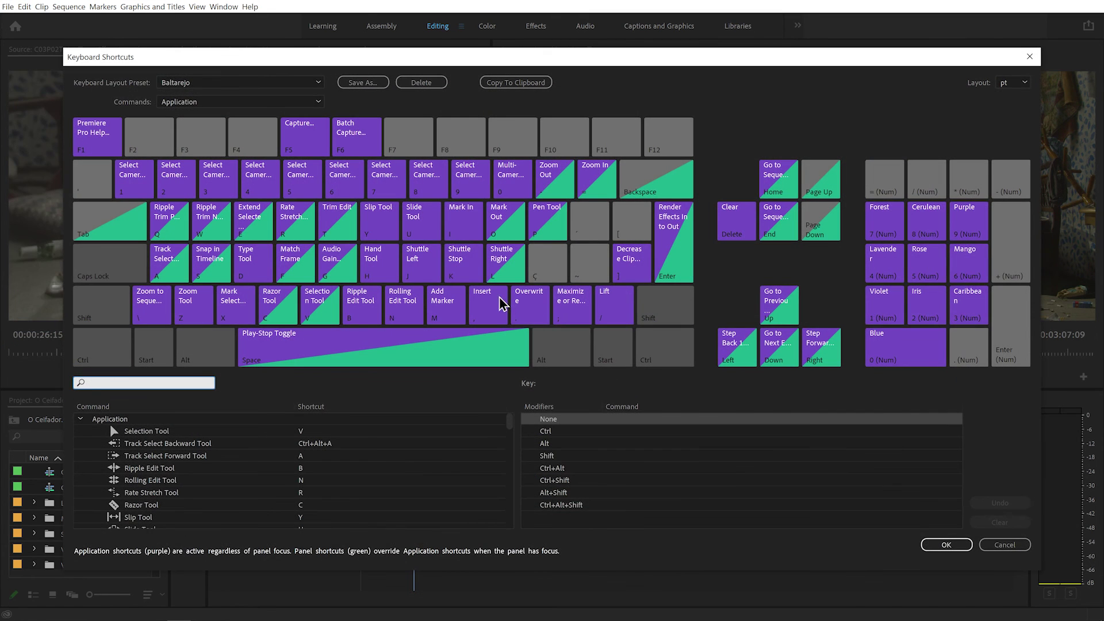
- Expand Application > Edit > Label in the shortcut command list
left_click(80, 419)
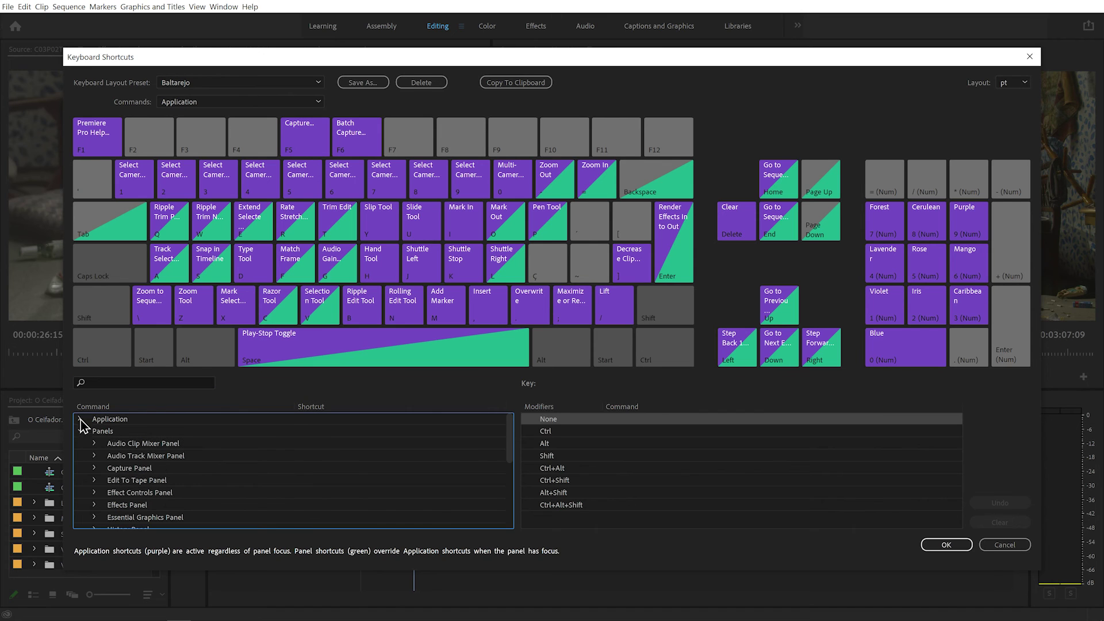
left_click(81, 431)
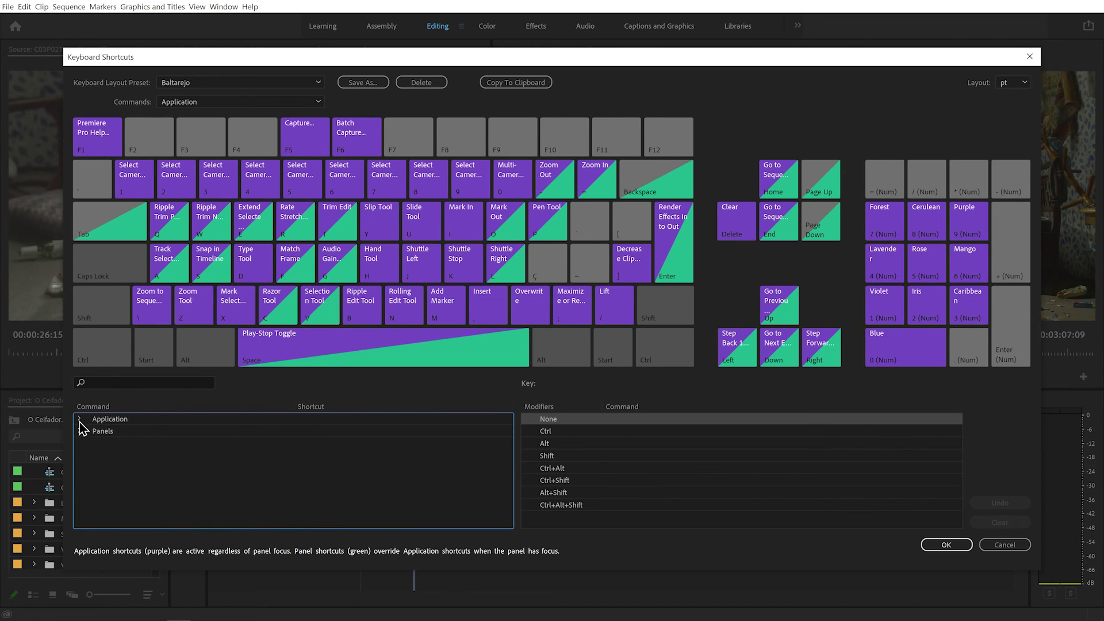
left_click(80, 420)
scroll(88, 436, "down", 3)
scroll(89, 443, "down", 5)
scroll(98, 463, "up", 1)
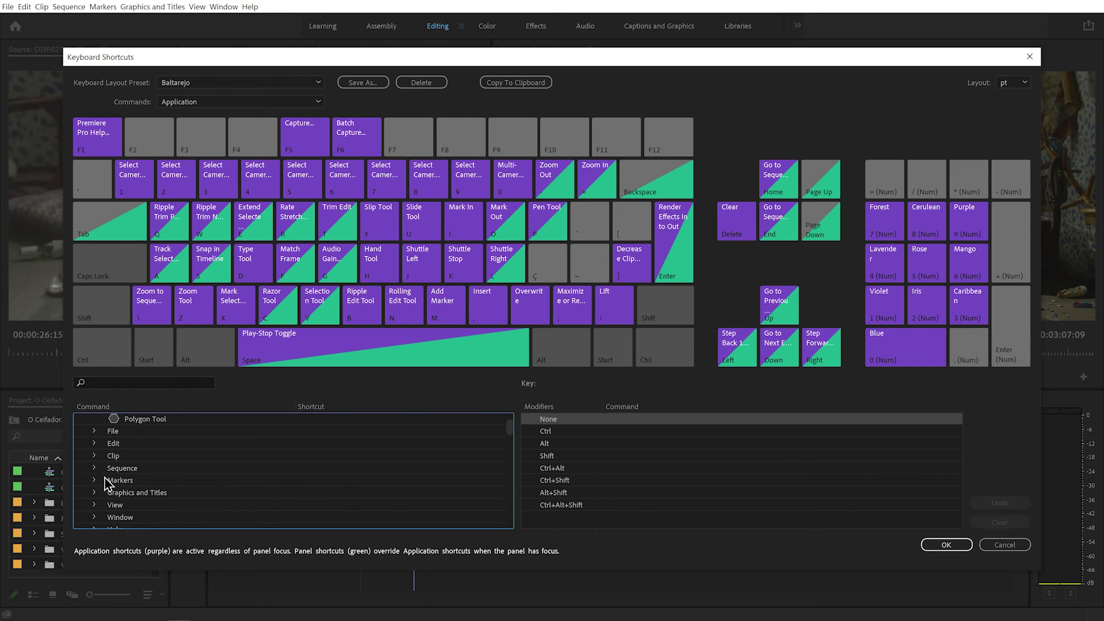
left_click(94, 444)
scroll(98, 449, "down", 2)
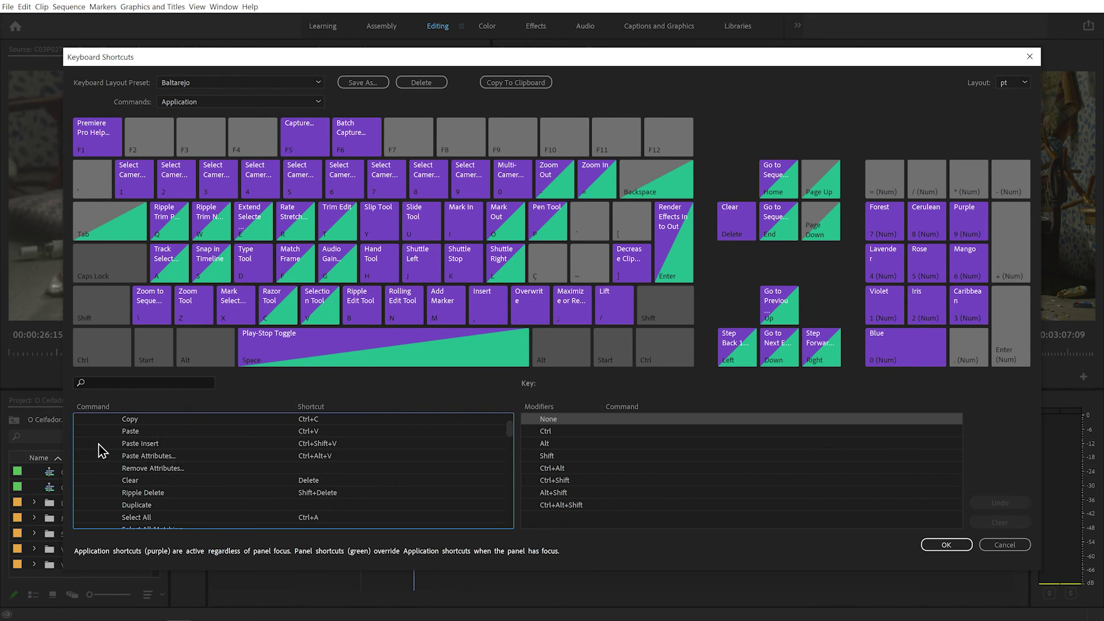
scroll(98, 460, "down", 2)
left_click(110, 517)
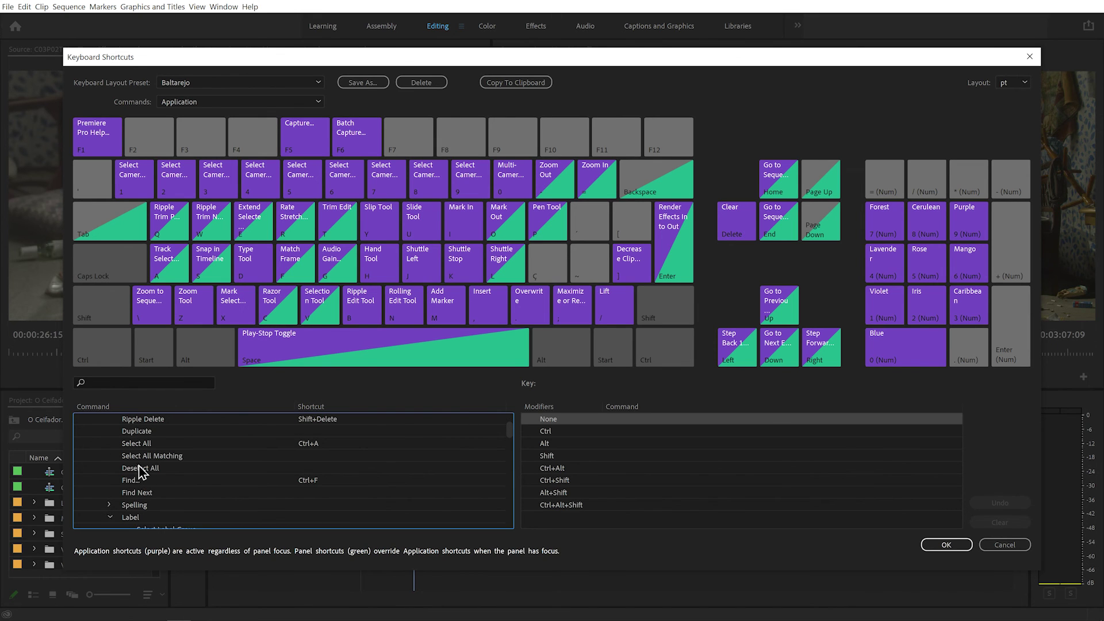
- Select the Violet and Rose label shortcut entries to view their numpad keys
scroll(134, 475, "down", 2)
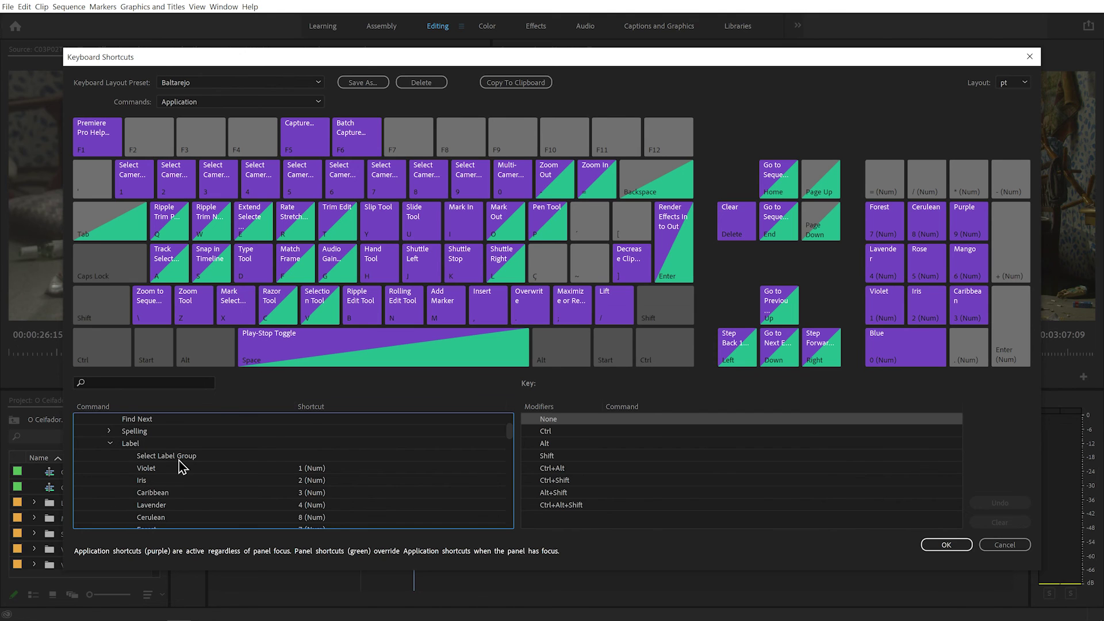
left_click(156, 471)
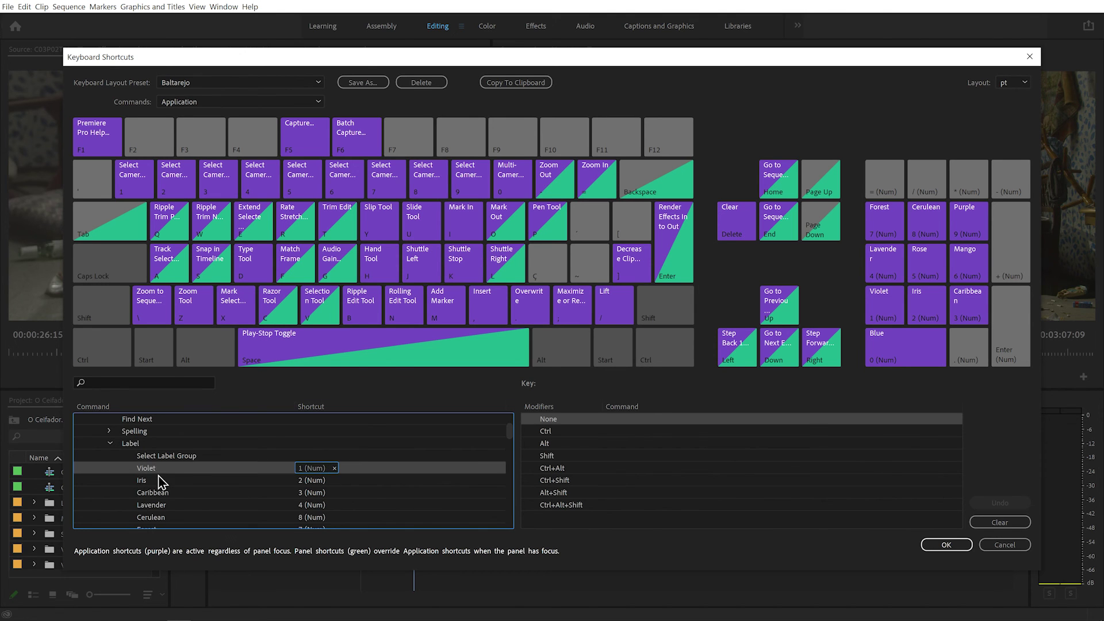
scroll(160, 477, "down", 3)
scroll(179, 471, "up", 1)
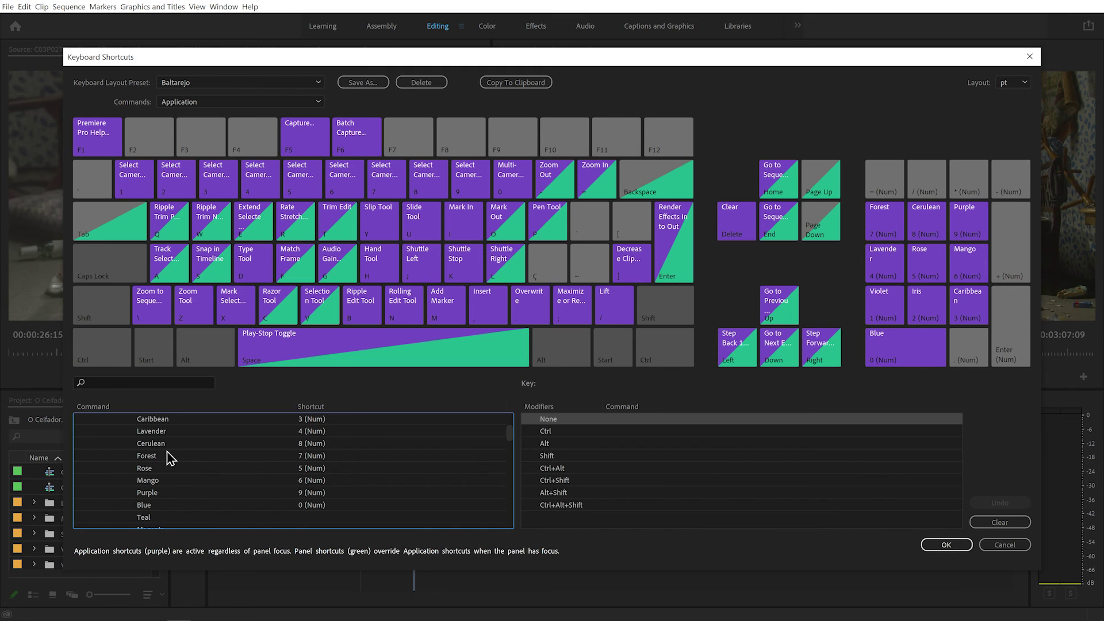
left_click(164, 470)
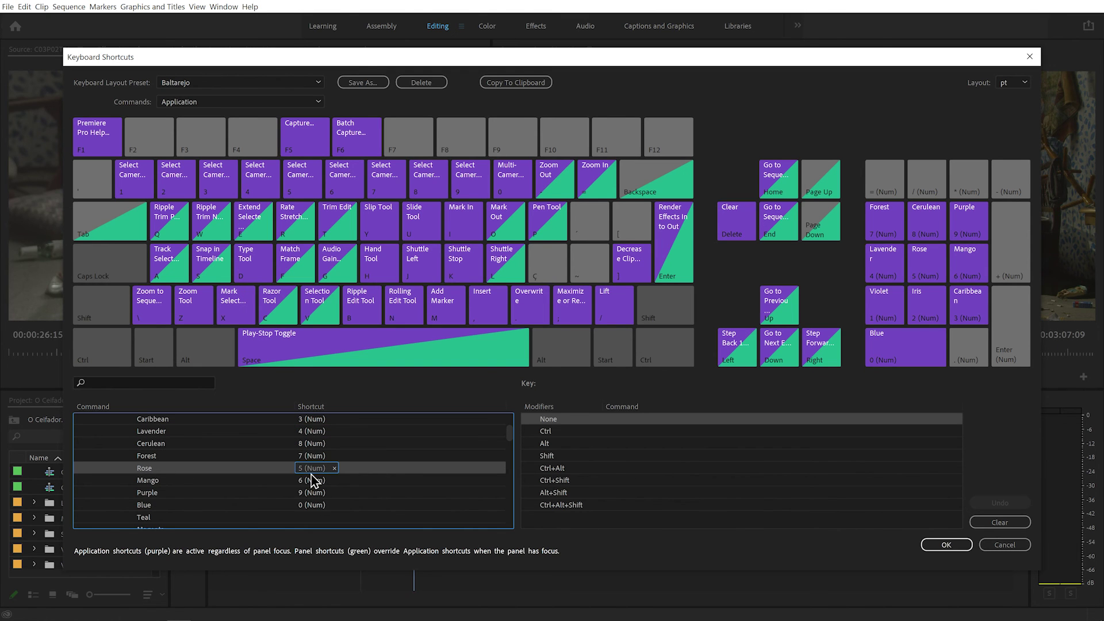
scroll(312, 475, "up", 4)
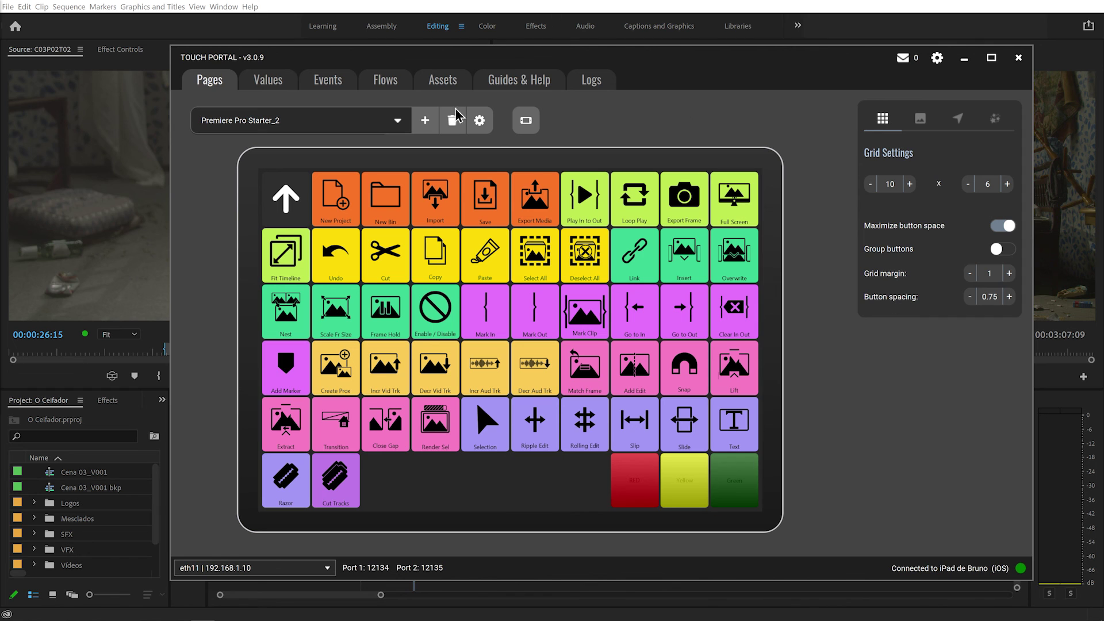
- Open Edit Control Screen on the empty grid slot after Cut Tracks in Premiere Pro Starter_2
left_click(391, 490)
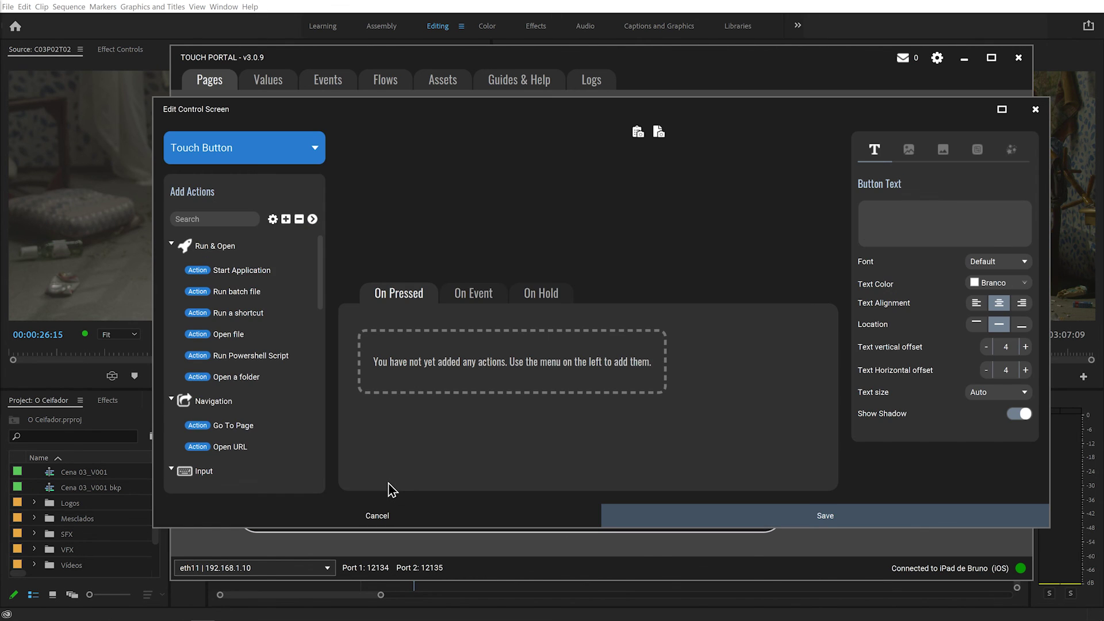
- Add a Virtual Key Press action for the X key to the new Mark Selection button
left_click(175, 403)
scroll(230, 403, "down", 3)
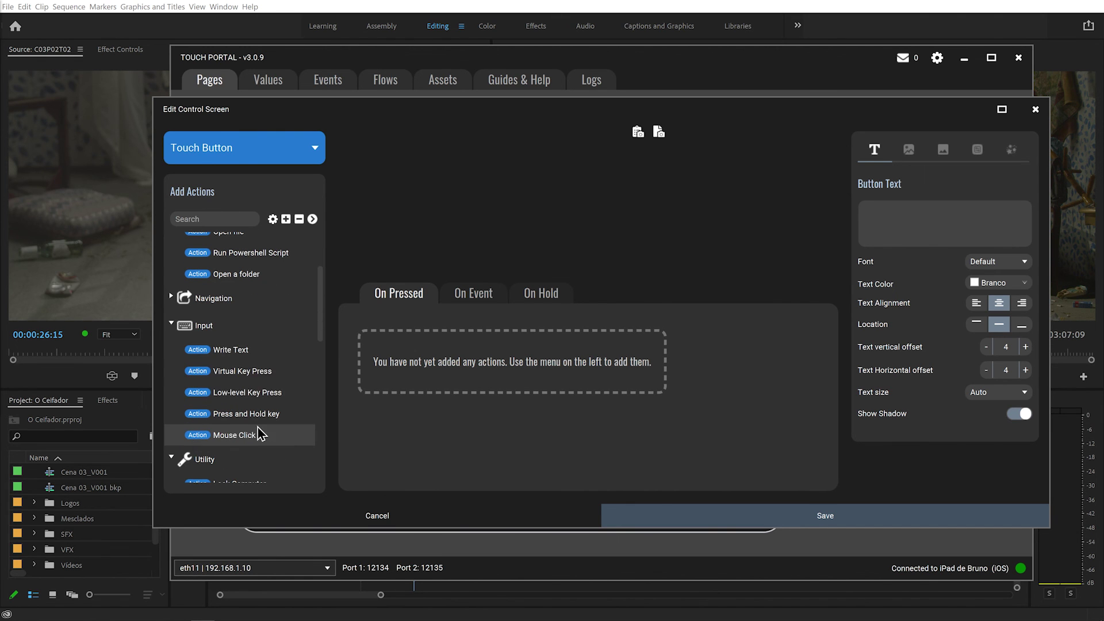
double_click(241, 371)
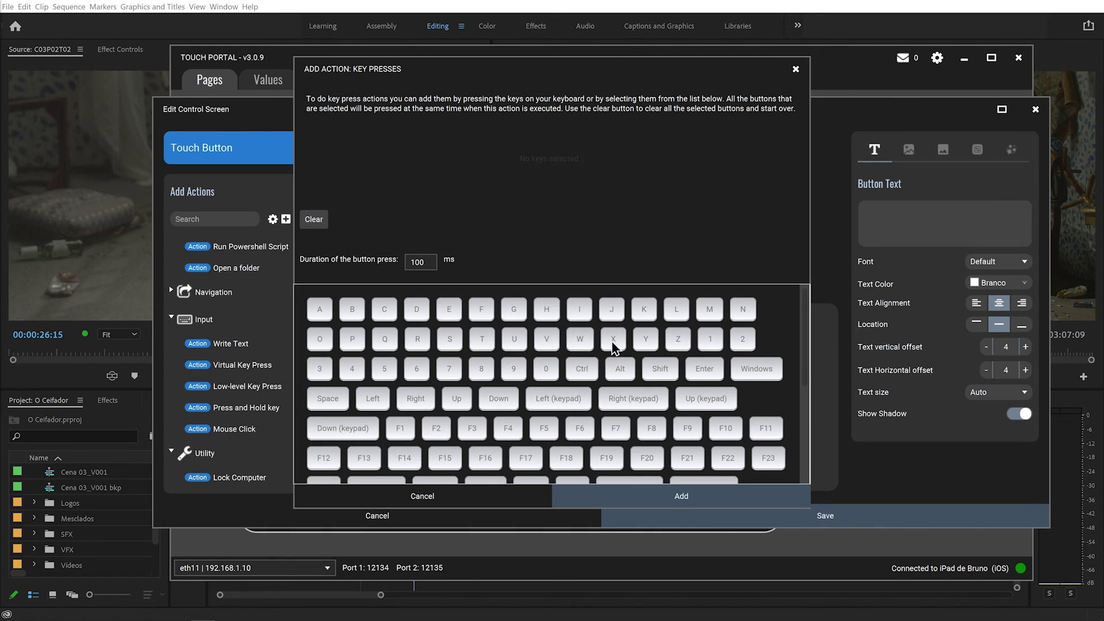
left_click(661, 505)
left_click(911, 224)
type("Mark Selection")
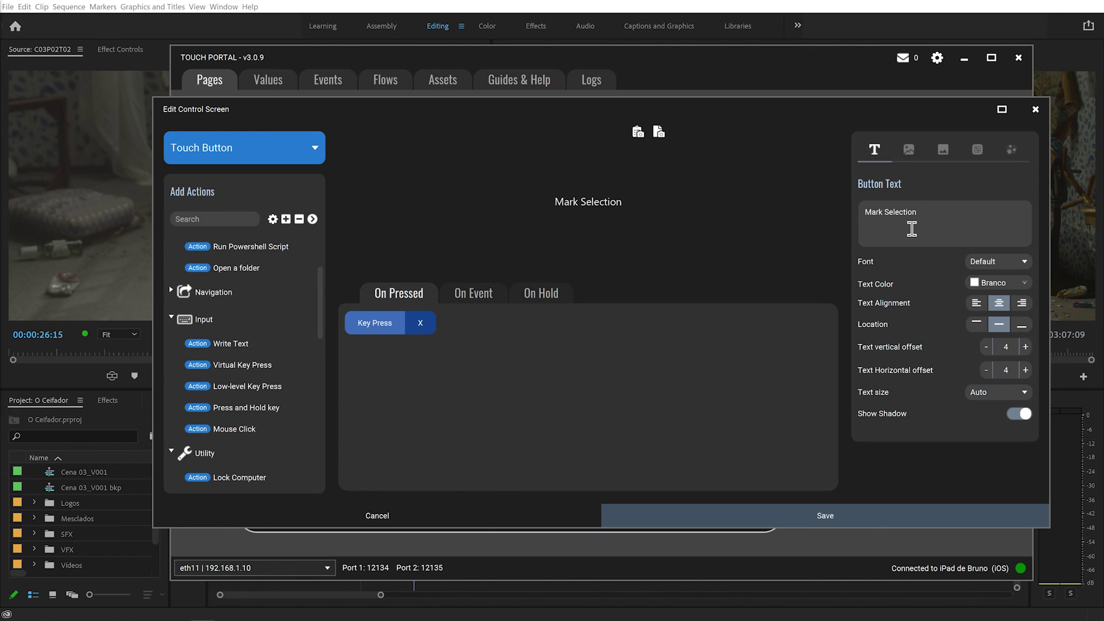
- Enable a purple (#4d3399) gradient background on the button and save it to the page
left_click(907, 151)
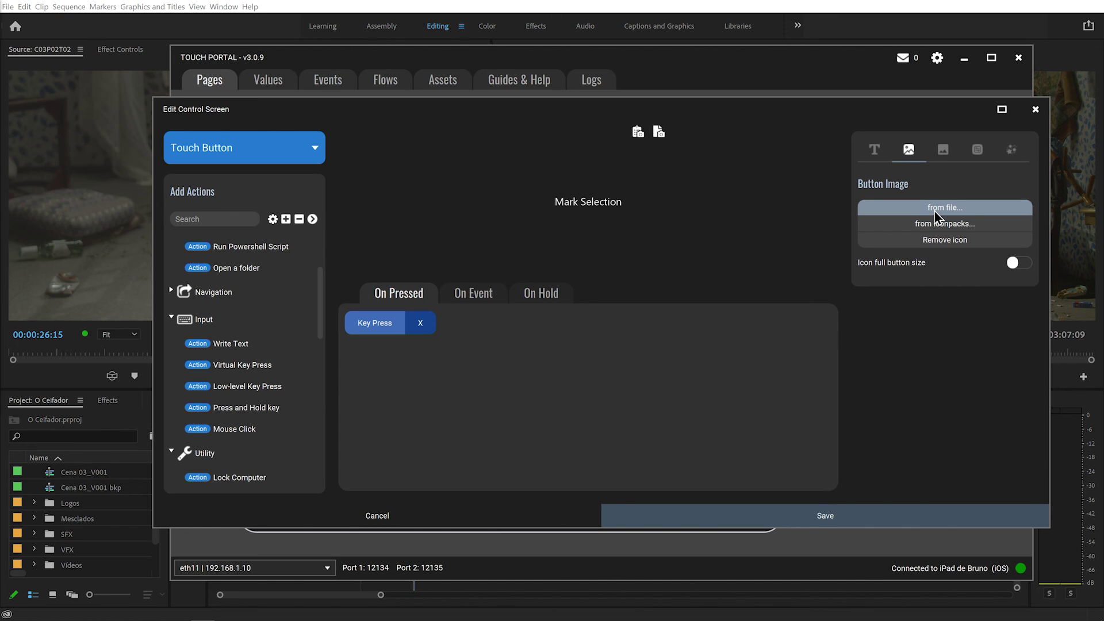
left_click(944, 149)
left_click(1024, 208)
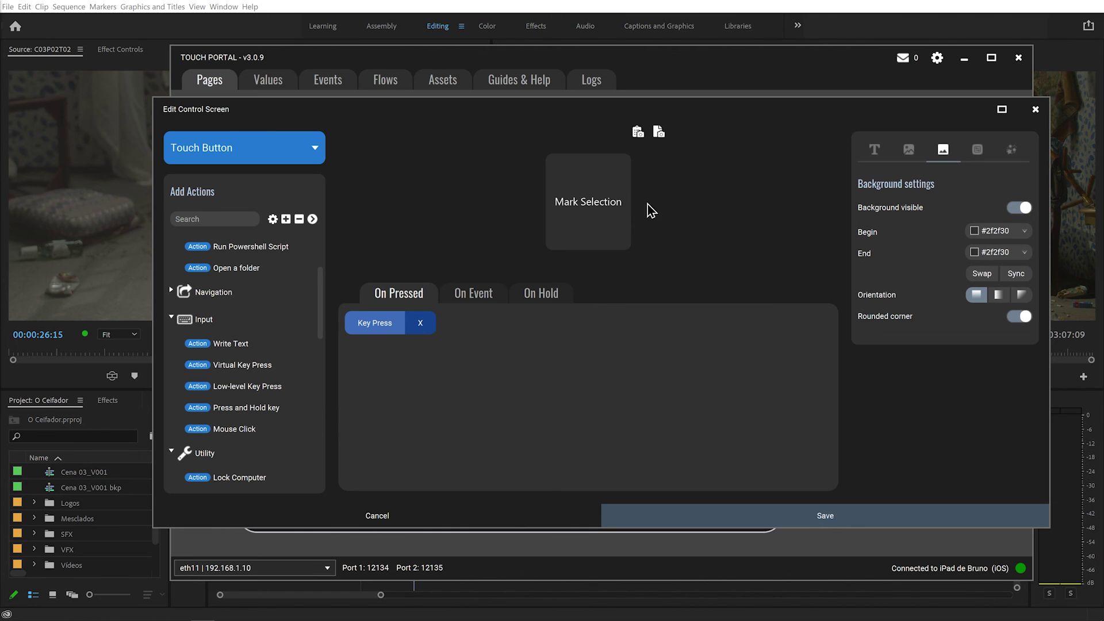
left_click(1000, 236)
left_click(1004, 306)
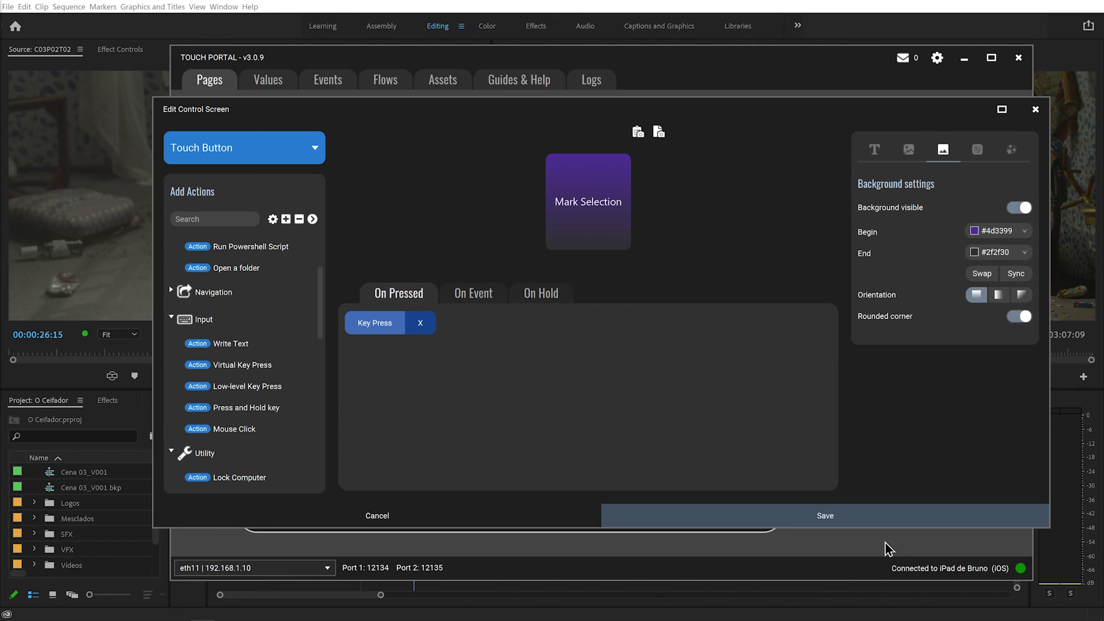
left_click(862, 526)
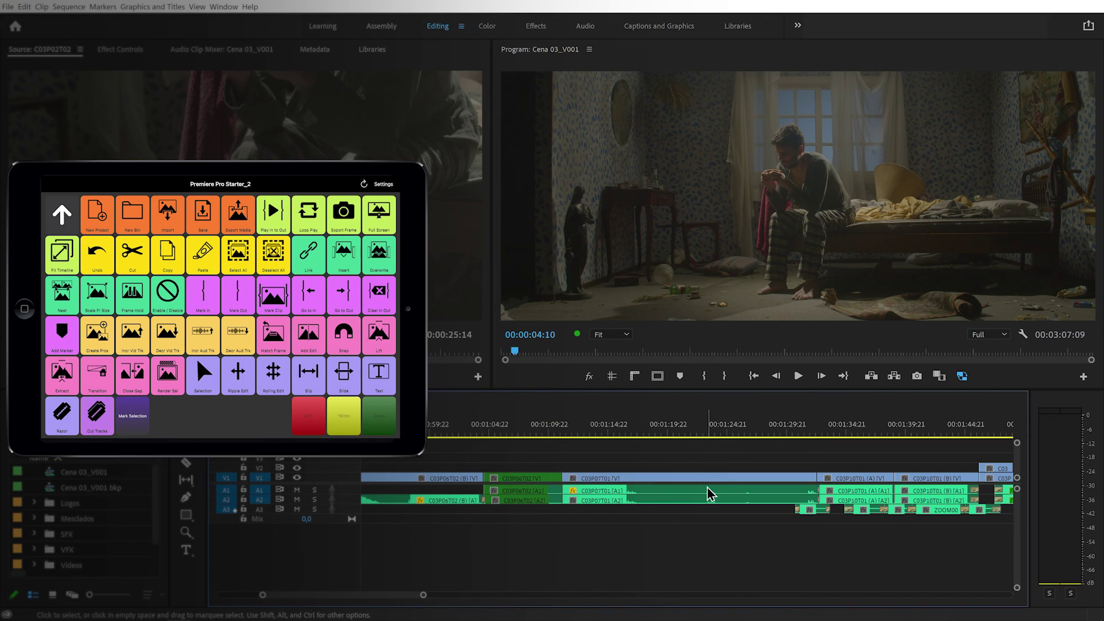
- Select clip C03P07T01, mark in/out around it and clear the marks, twice
left_click(709, 494)
key("slash")
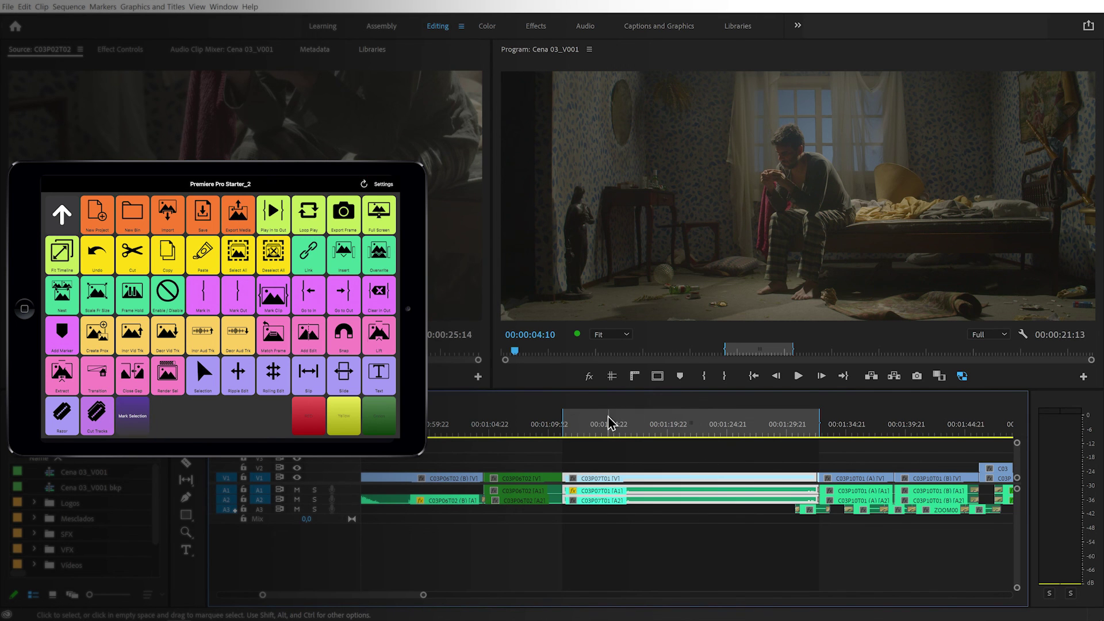
key("ctrl+shift+x")
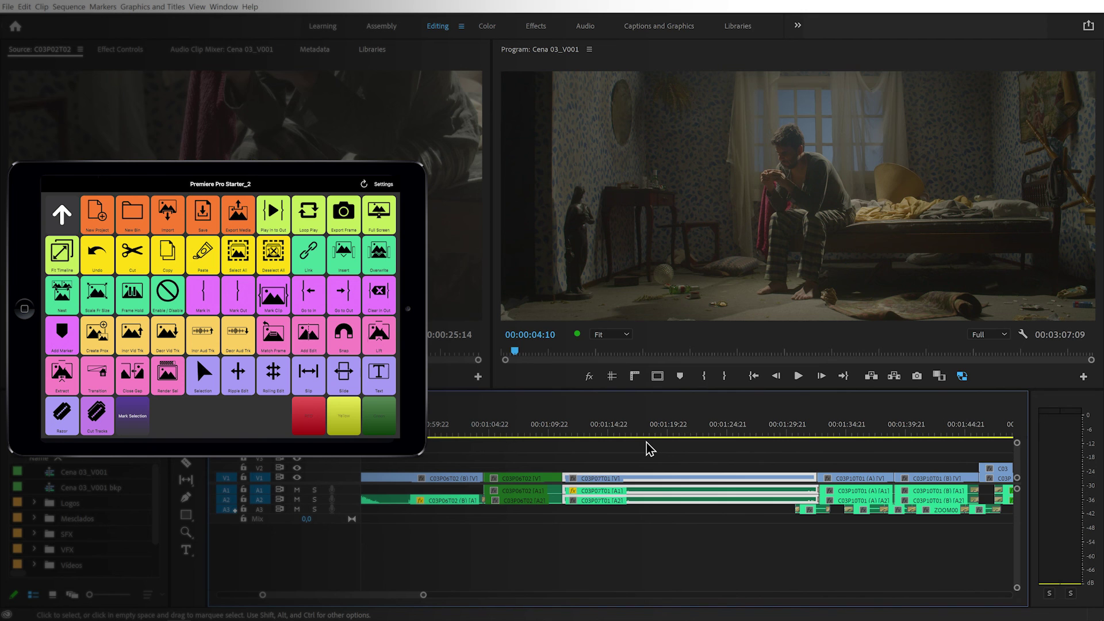
key("slash")
key("ctrl+shift+x")
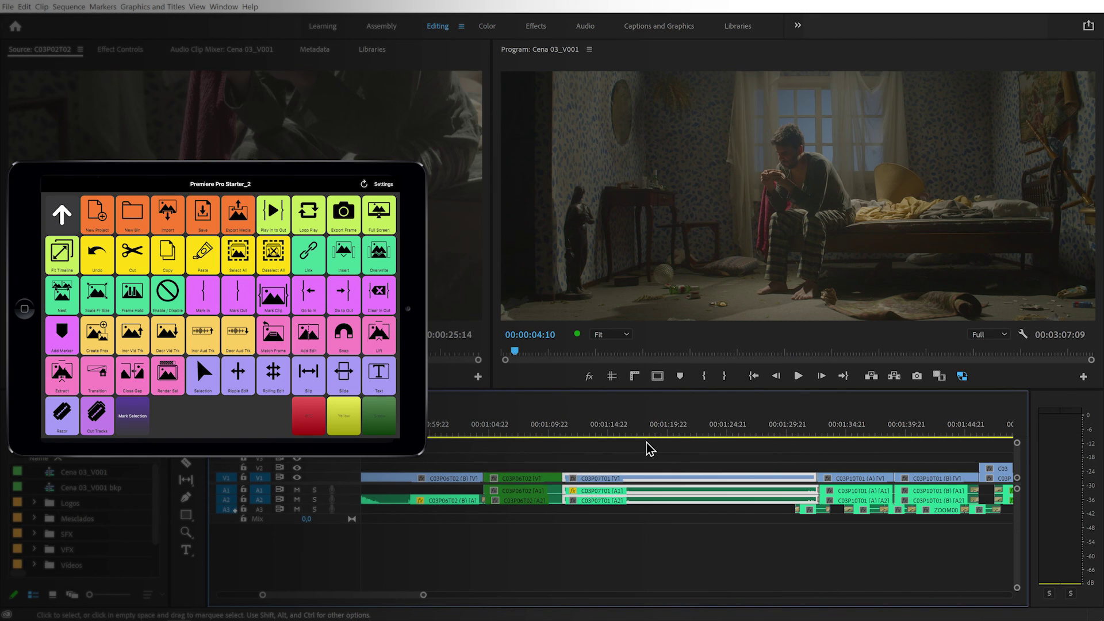